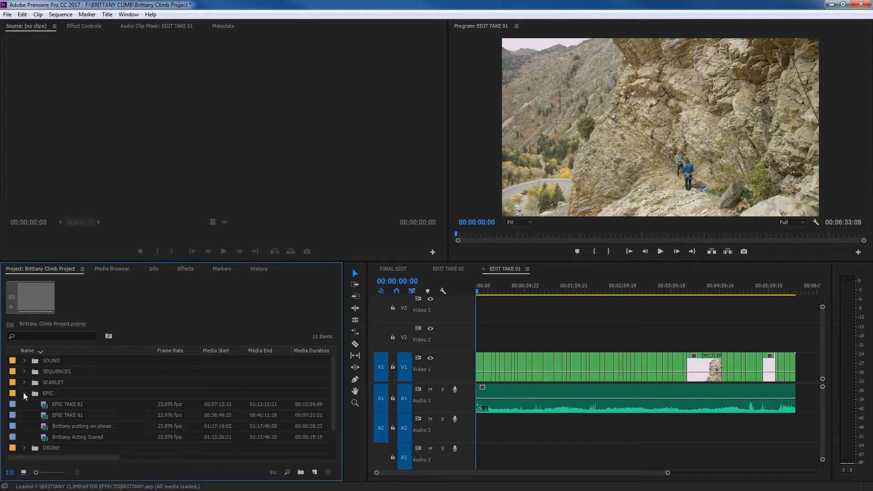
Check the frame sizes of EPIC TAKE 02, DRONE TAKE 02 and the first BLACK MAGIC clip in their bins
left_click(49, 407)
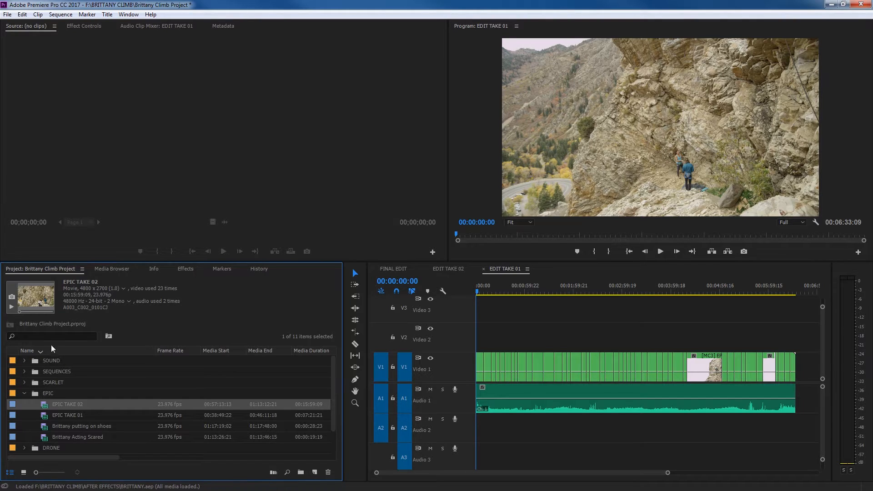
left_click(24, 393)
left_click(24, 405)
left_click(46, 426)
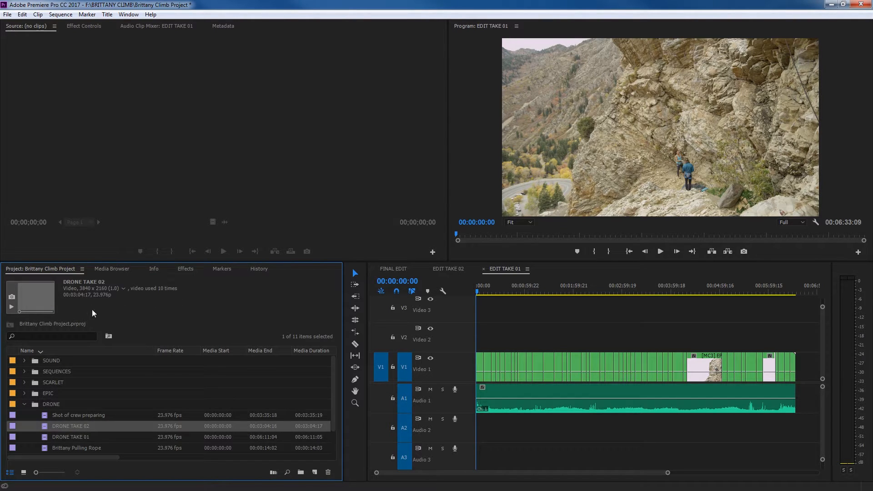
left_click(23, 404)
left_click(23, 415)
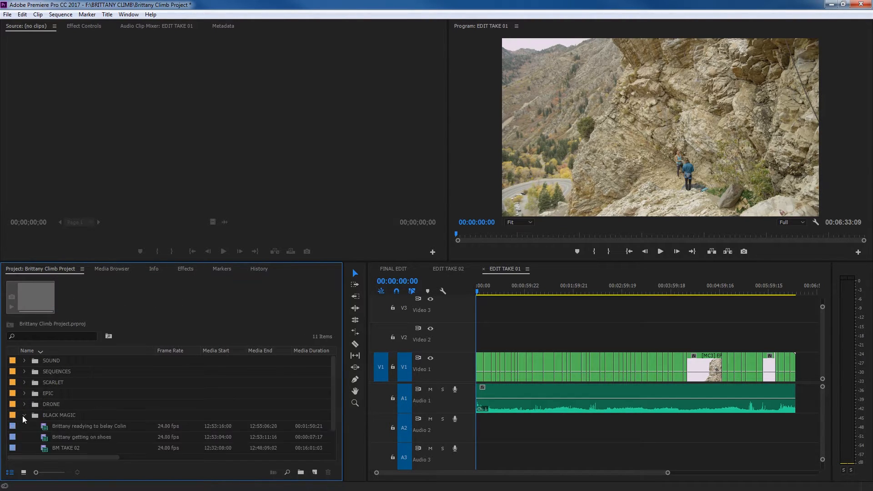
left_click(50, 427)
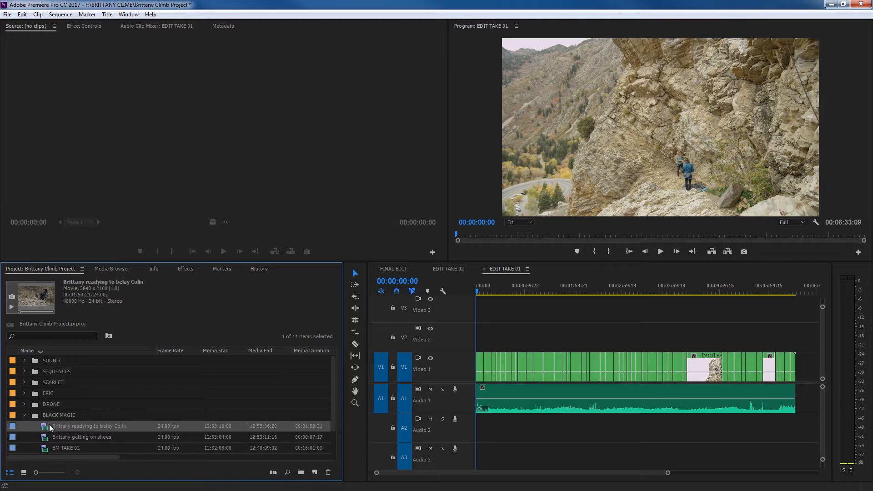
left_click(24, 414)
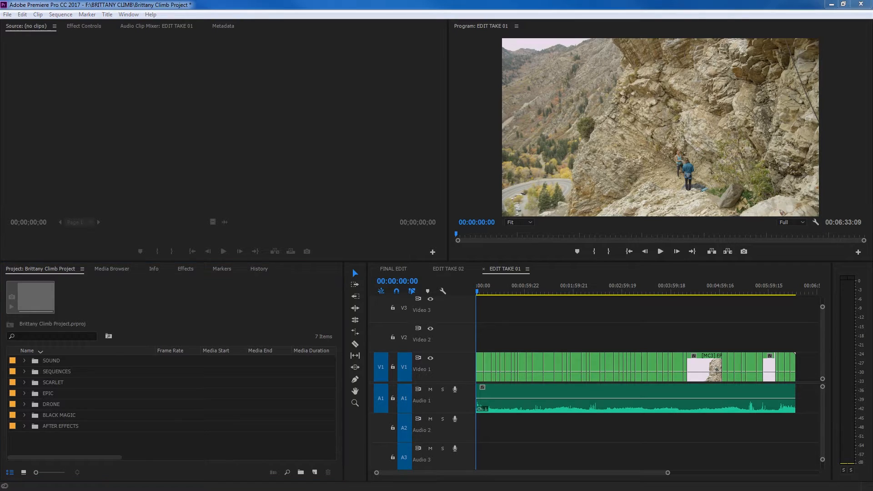
Calculate the aspect ratio of EPIC TAKE 02 as 4800 / 2700 in Calculator, and close it
left_click_drag(0, 223, 273, 175)
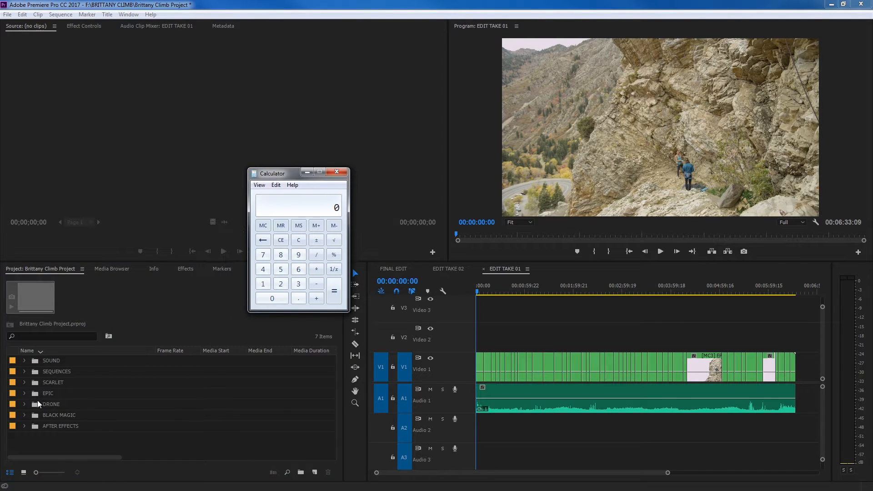
left_click(23, 394)
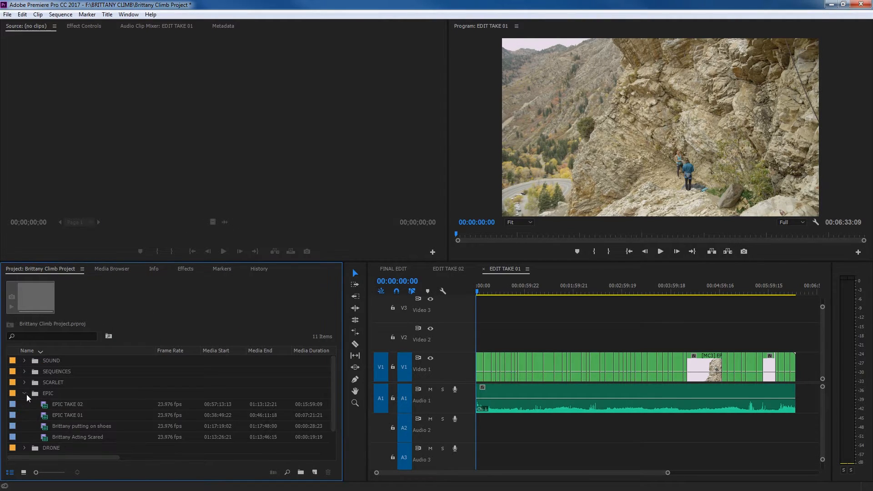
key("alt+Tab")
left_click(58, 403)
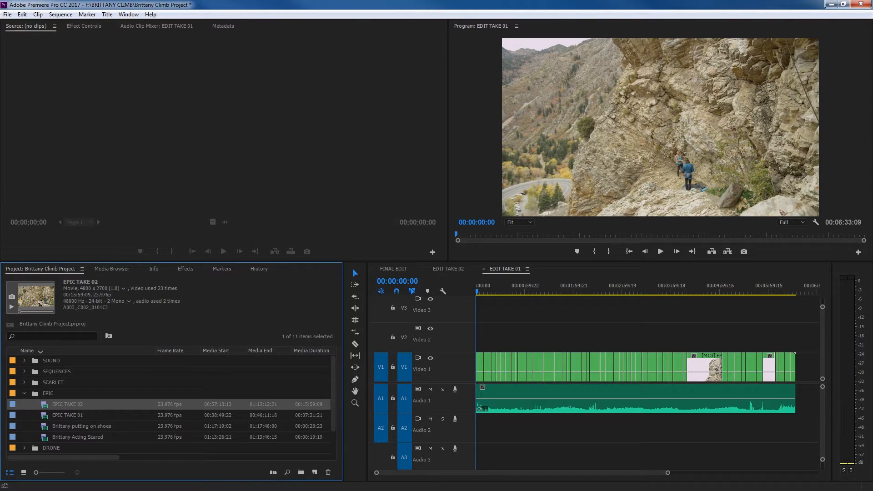
key("alt+Tab")
left_click_drag(267, 179, 280, 165)
type("4800 / ")
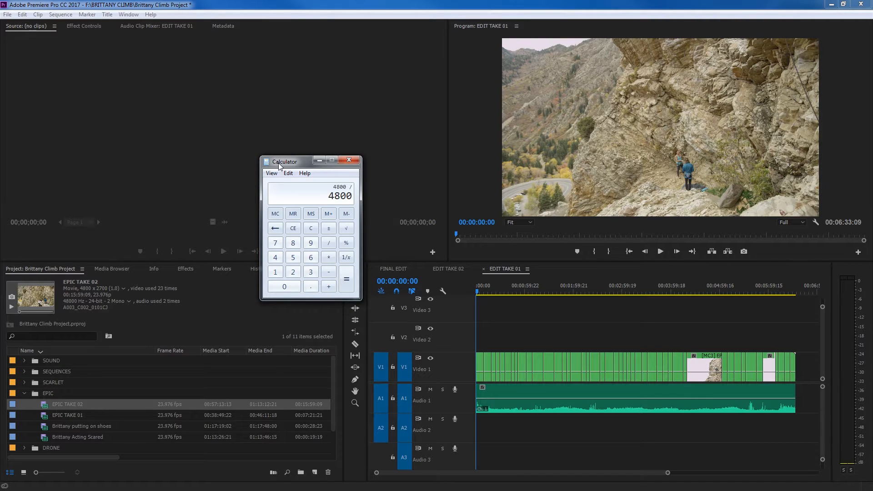
type("2700")
key("Return")
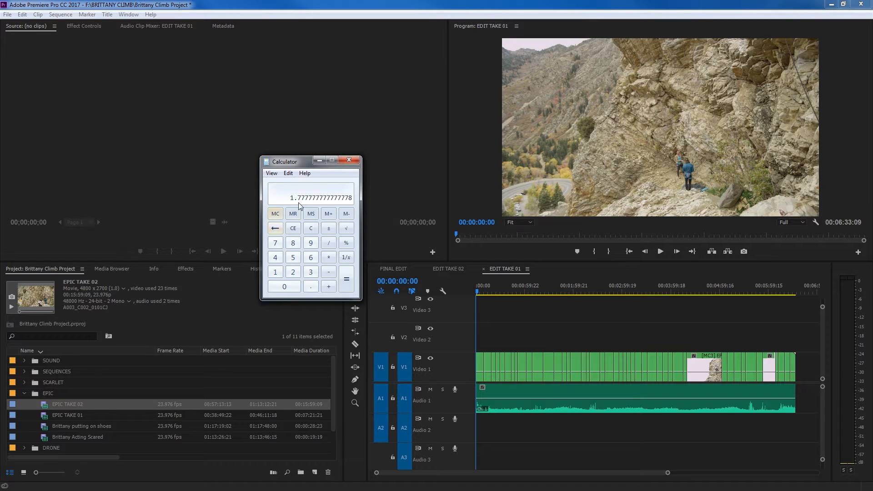
left_click(348, 159)
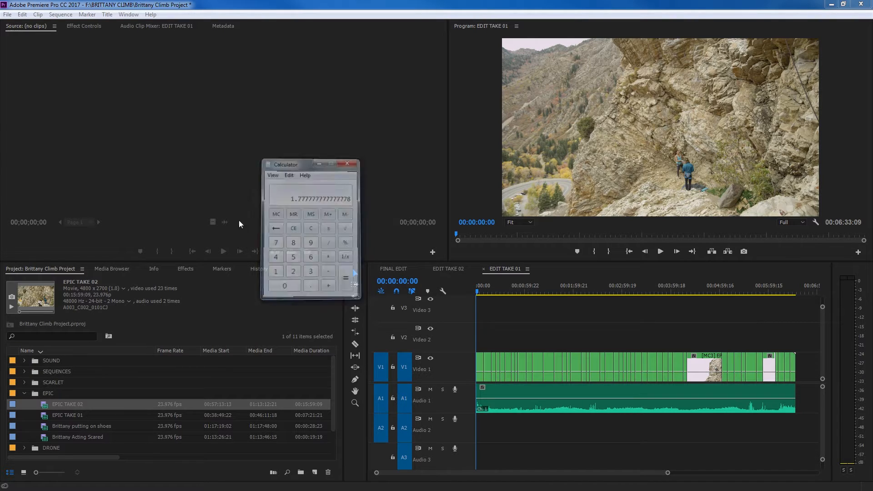
Calculate the aspect ratio of SCARLET TAKE 02 as 3840/2160 in Calculator, and collapse the SCARLET and EPIC bins
left_click(24, 382)
left_click(54, 394)
key("XF86Calculator")
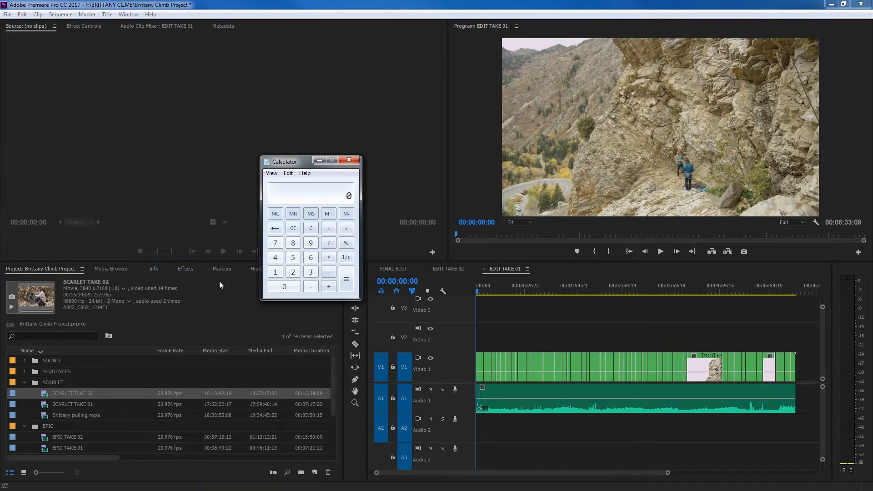
type("3840/2160")
key("Return")
left_click(349, 160)
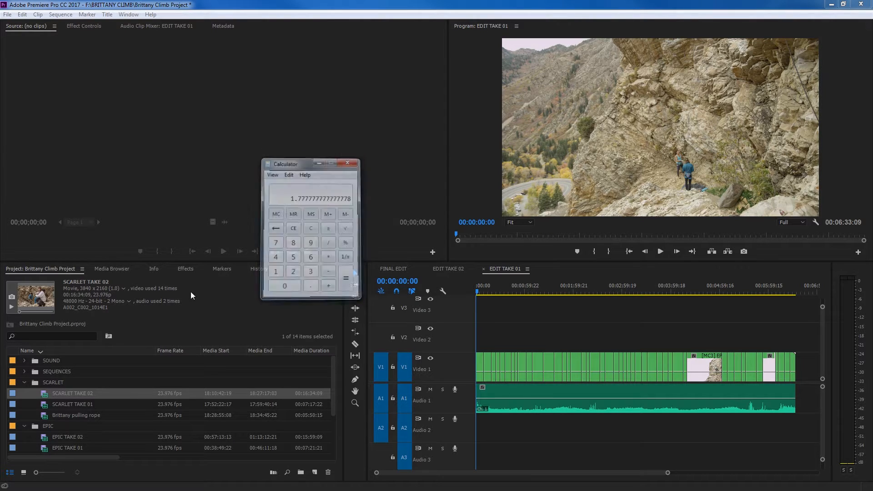
left_click(25, 382)
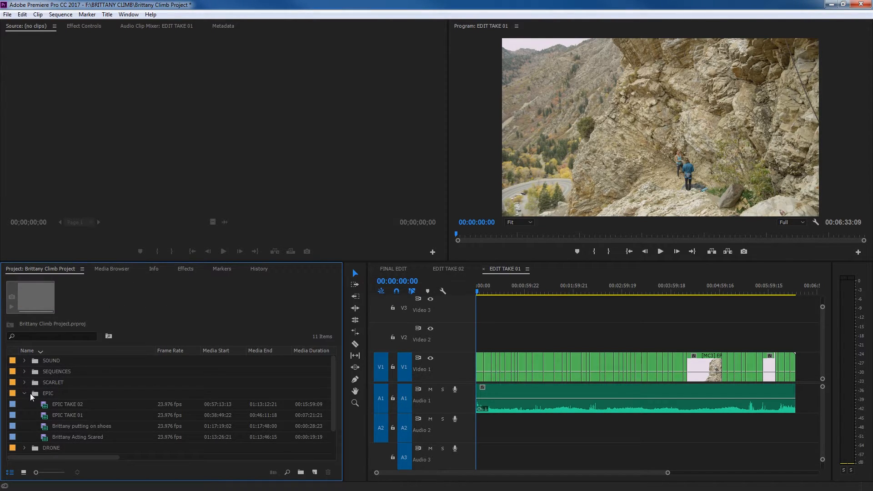
left_click(25, 393)
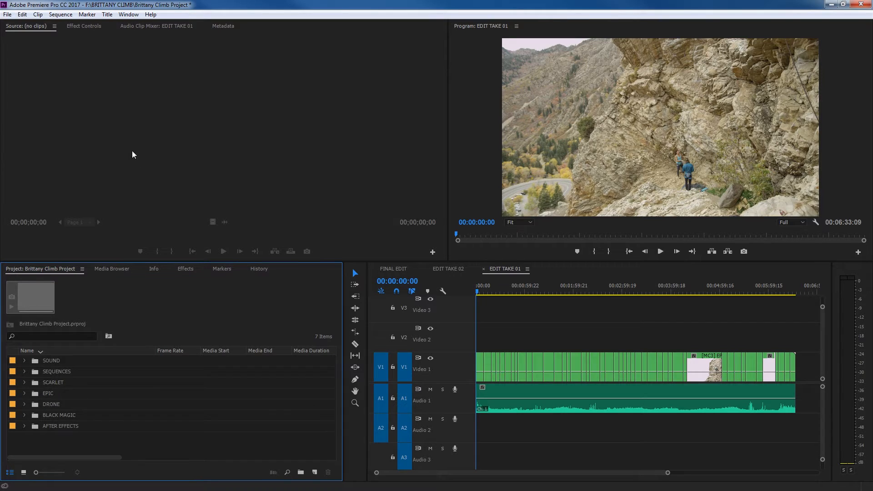
Review the General preferences, checking the Default scale to frame size option, and accept them
left_click(10, 15)
mouse_move(21, 16)
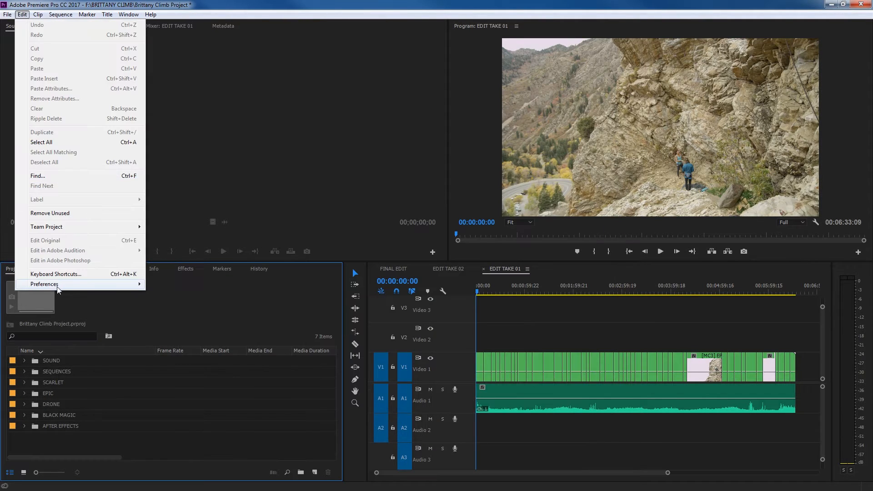
mouse_move(57, 285)
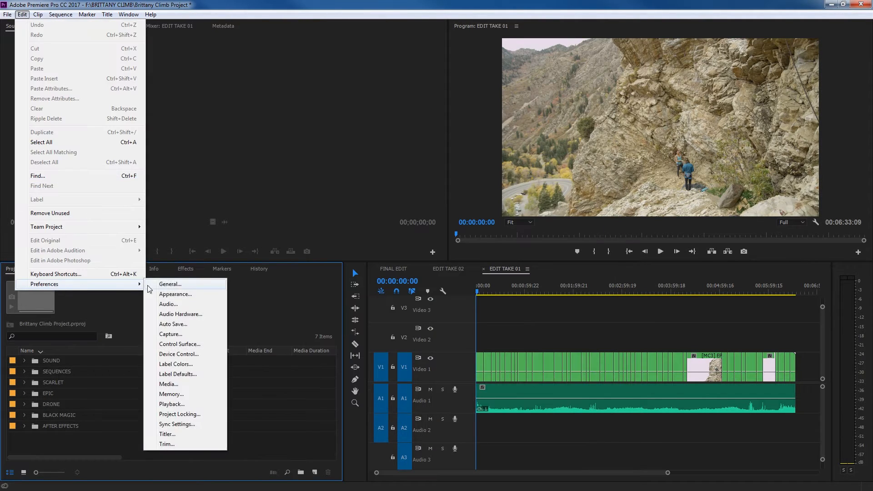
left_click(192, 283)
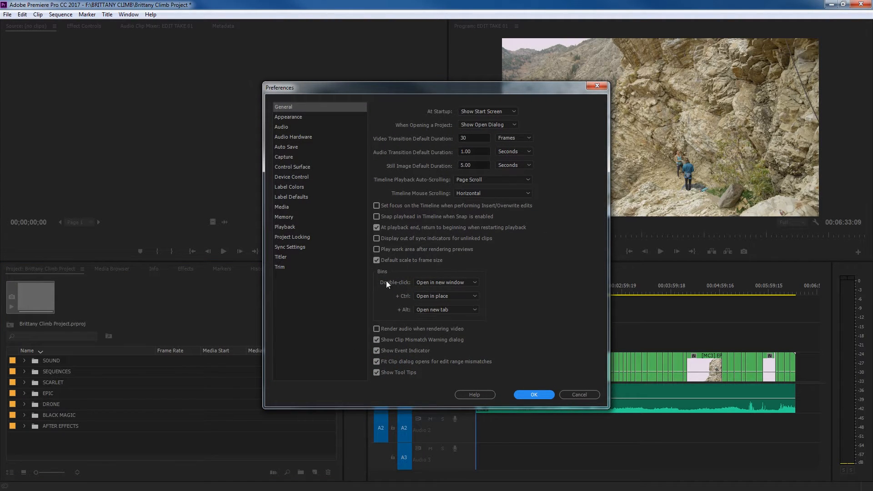
left_click(533, 395)
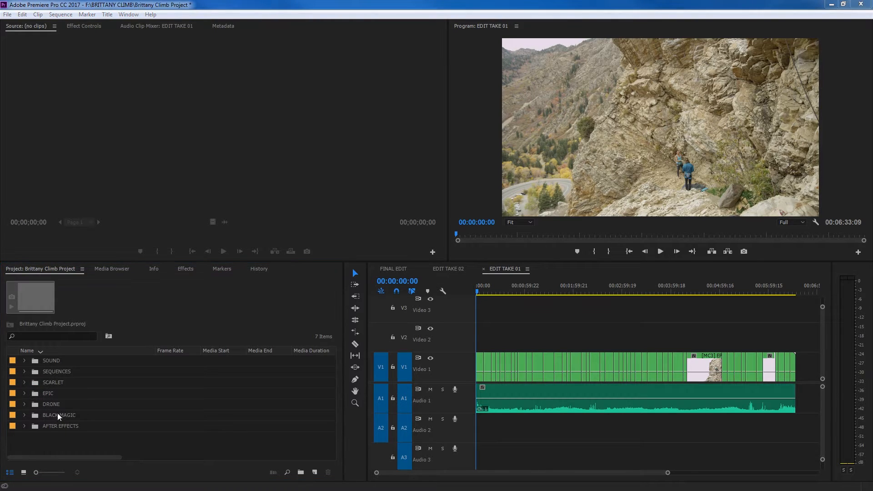
Test sequences matching the SCARLET TAKE 02 and EPIC TAKE 02 clips, deleting the SCARLET TAKE 02 sequence after inspecting it
left_click(25, 382)
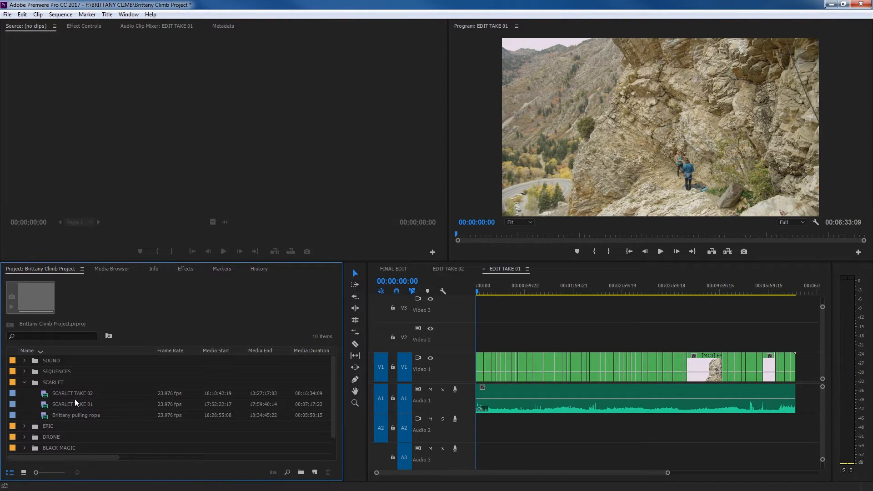
mouse_move(45, 395)
left_click(45, 394)
scroll(199, 427, "down", 1)
left_click_drag(317, 474, 318, 473)
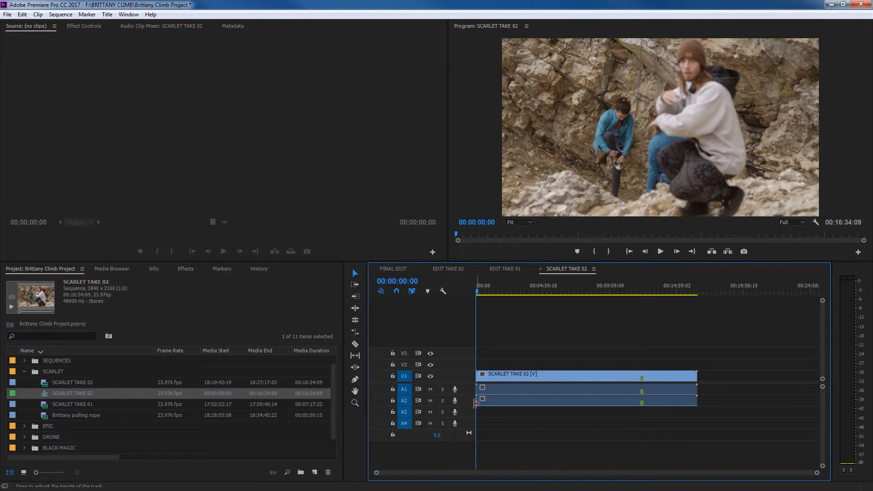
left_click(488, 378)
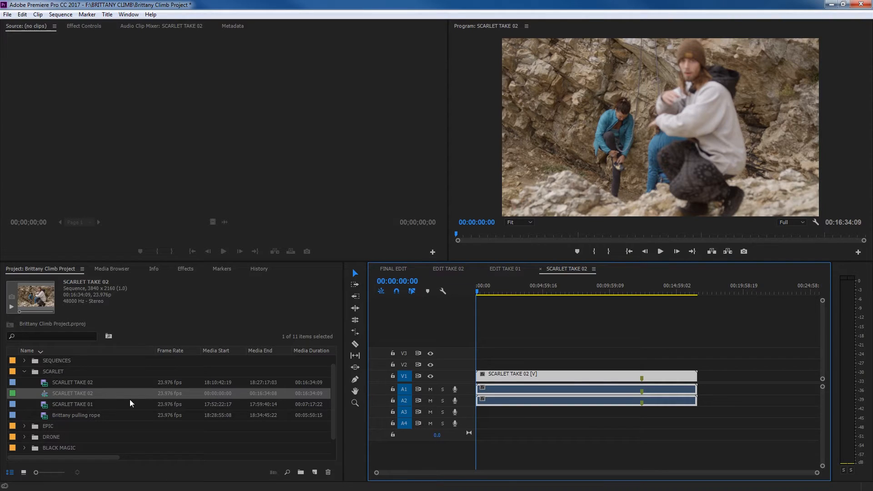
key("Delete")
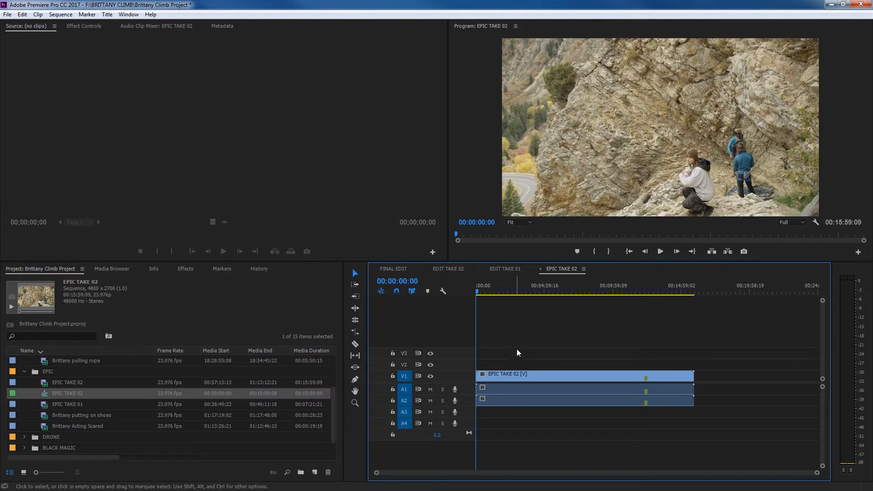
left_click_drag(513, 353, 536, 378)
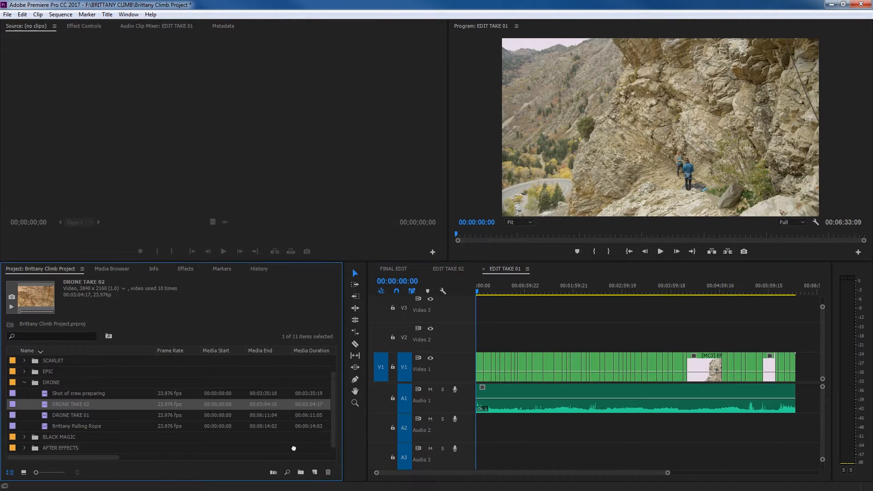
Create a test sequence from the DRONE TAKE 02 clip, delete that sequence, and collapse the DRONE bin
left_click_drag(294, 449, 315, 473)
left_click(521, 376)
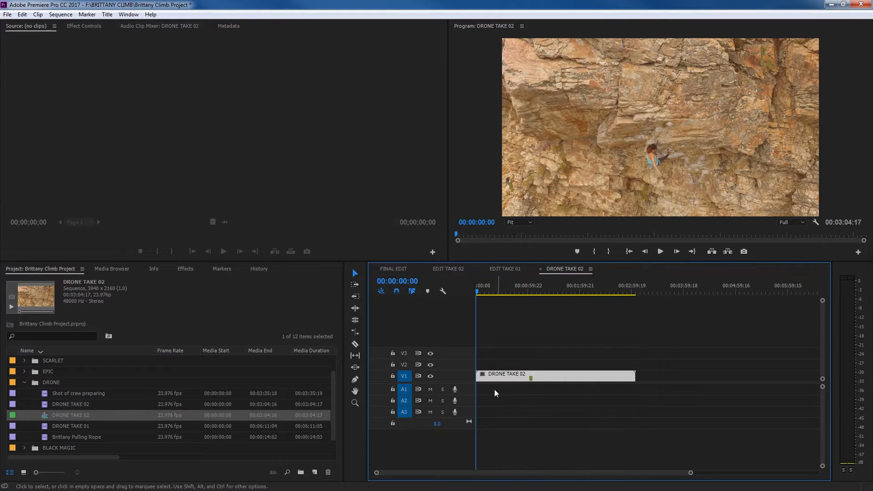
left_click(46, 415)
key("Delete")
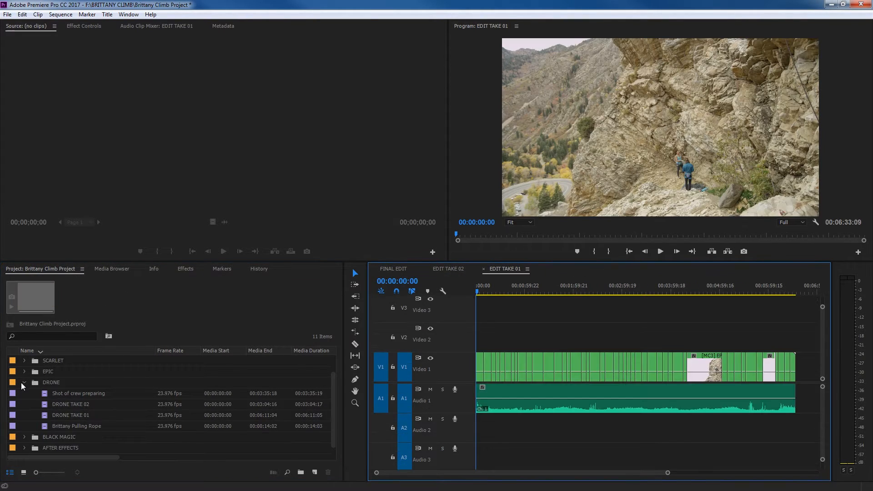
left_click(24, 382)
Create a test sequence from the BM TAKE 02 clip in the BLACK MAGIC bin
left_click(24, 393)
double_click(66, 436)
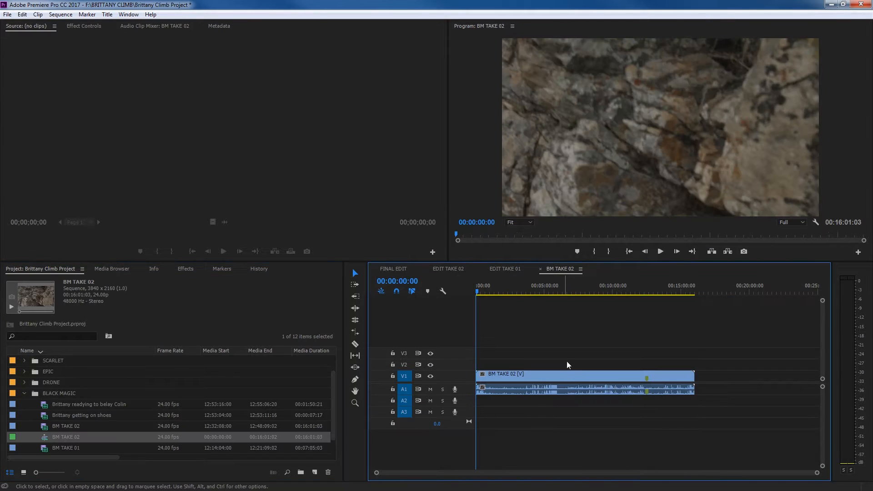
left_click(498, 372)
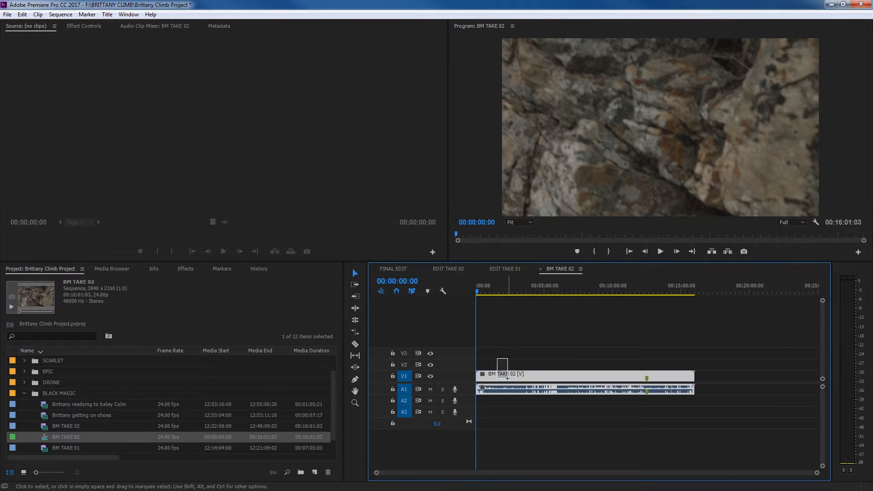
left_click(483, 352)
Clear the clip from the BM TAKE 02 sequence, delete that sequence from the project, and collapse the BLACK MAGIC bin
left_click(493, 380)
key("Delete")
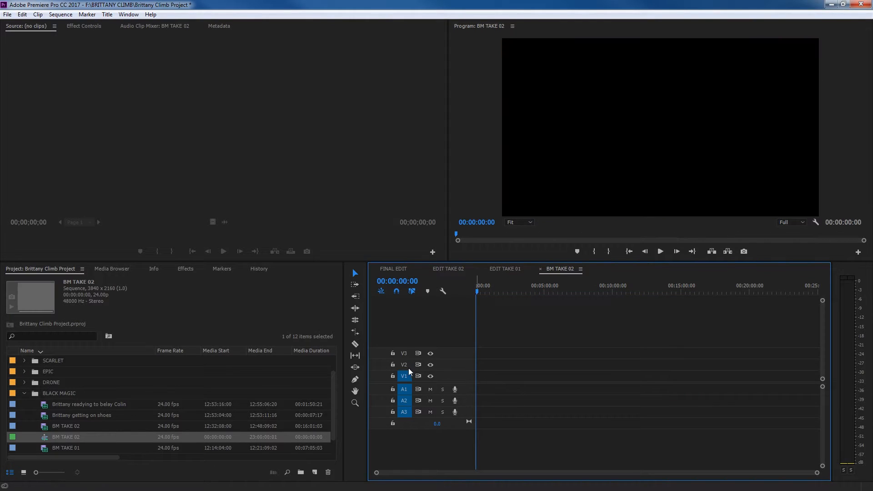
left_click(47, 438)
key("Delete")
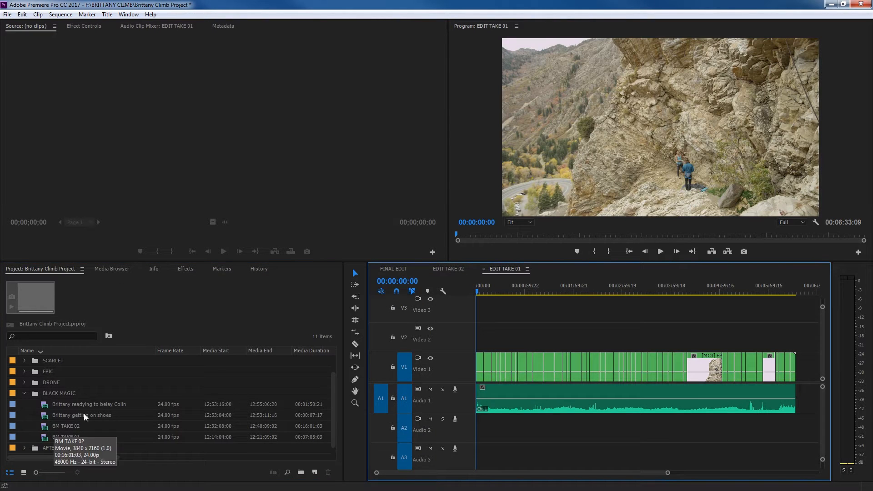
left_click(25, 393)
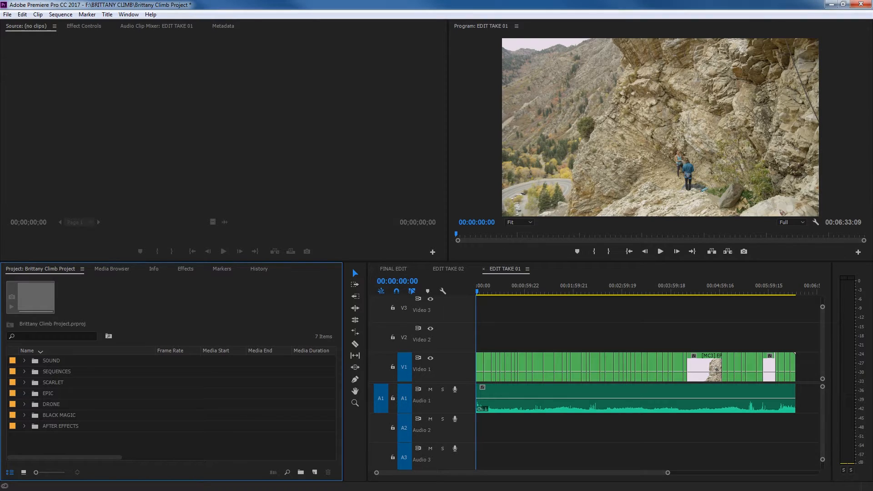
Switch to Adobe Media Encoder and examine the GoPro CineForm presets under the Broadcast system presets
key("alt+Tab")
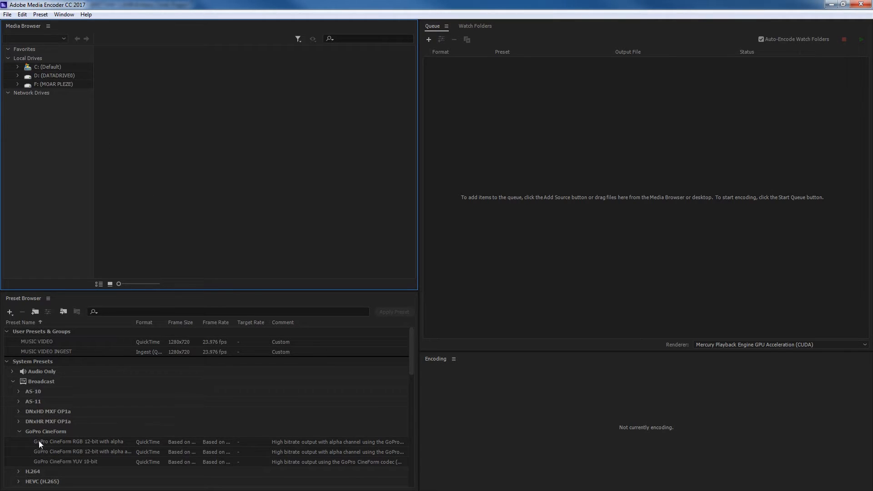
left_click(19, 431)
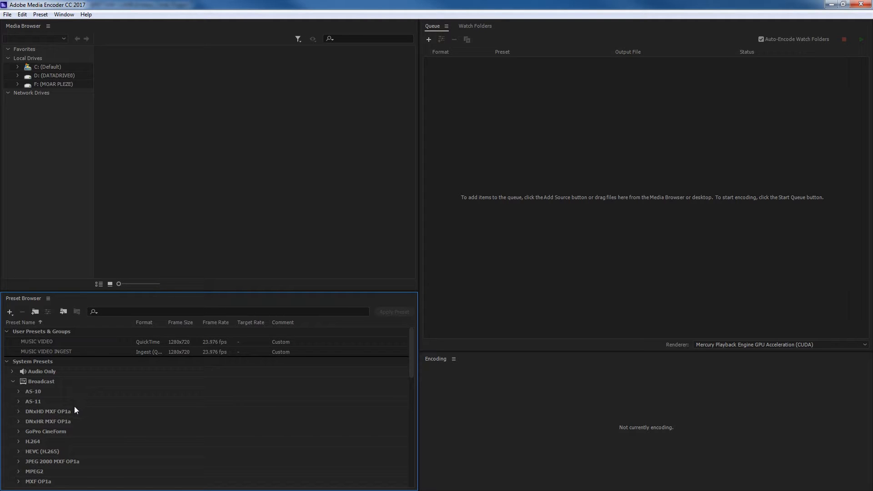
left_click(55, 432)
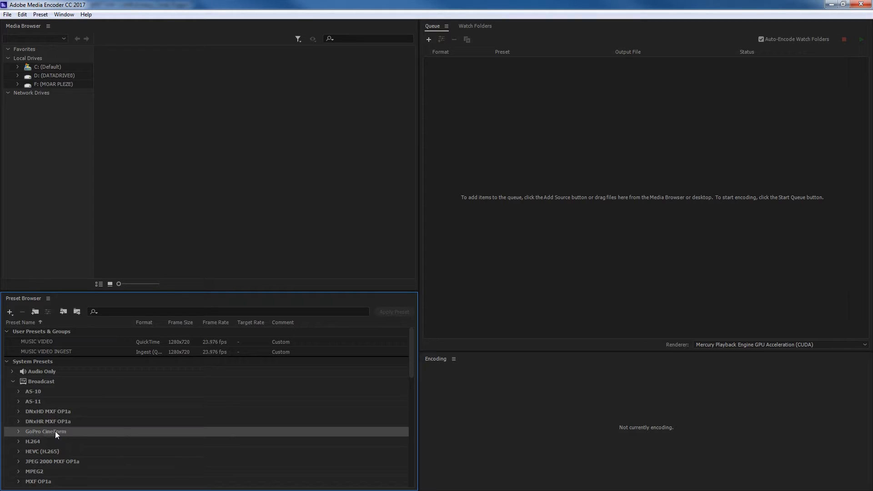
left_click(19, 432)
mouse_move(81, 442)
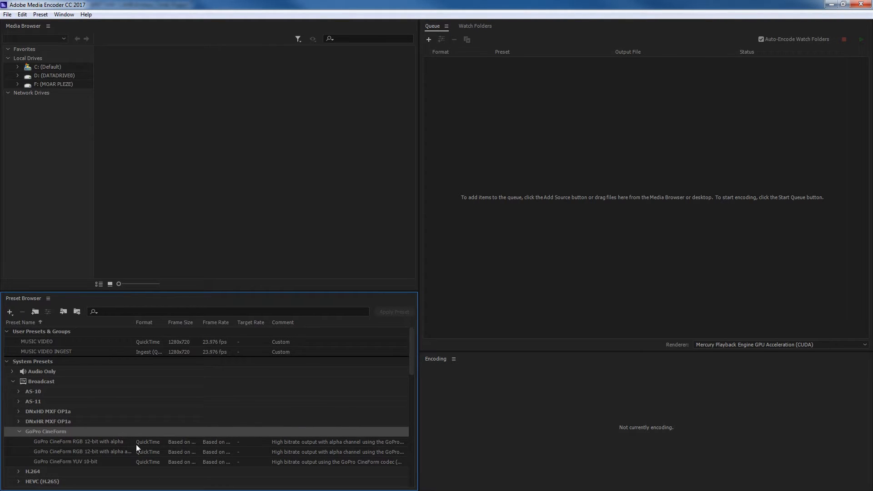
Create an encoding preset from the GoPro CineForm RGB 12-bit with alpha preset and name it EPIC SCARLET CLIMB
mouse_move(128, 445)
mouse_move(85, 448)
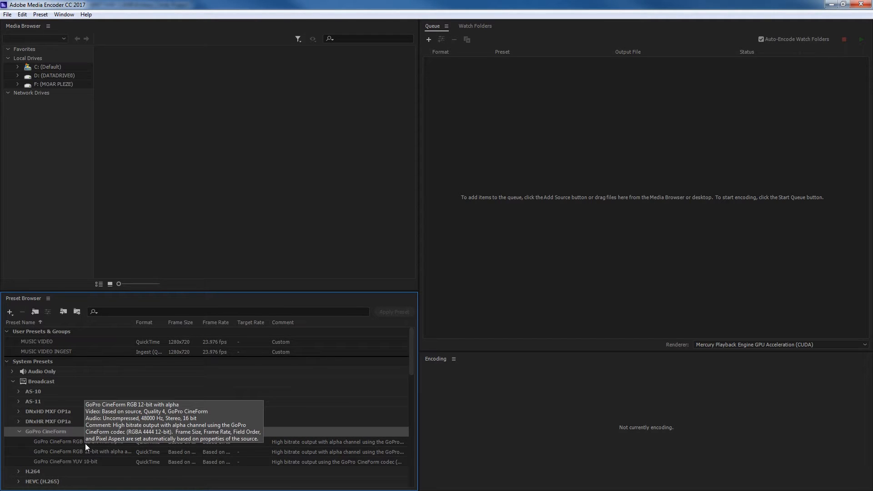
left_click(66, 444)
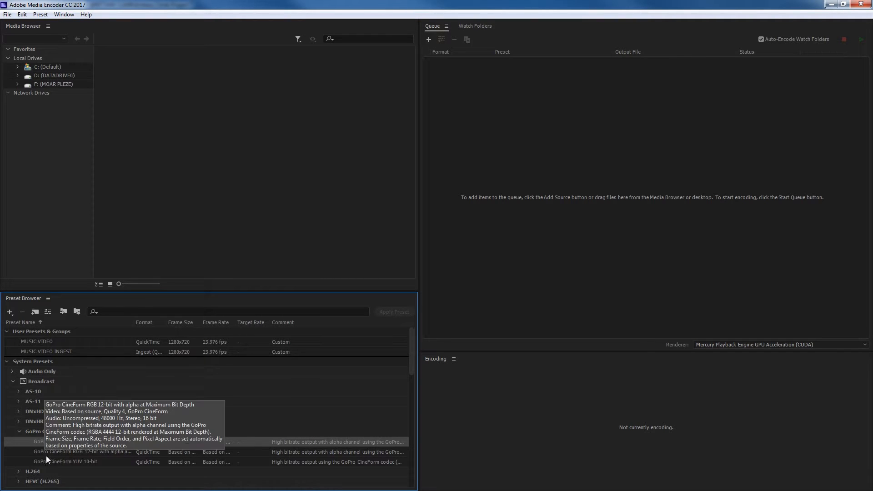
left_click(37, 471)
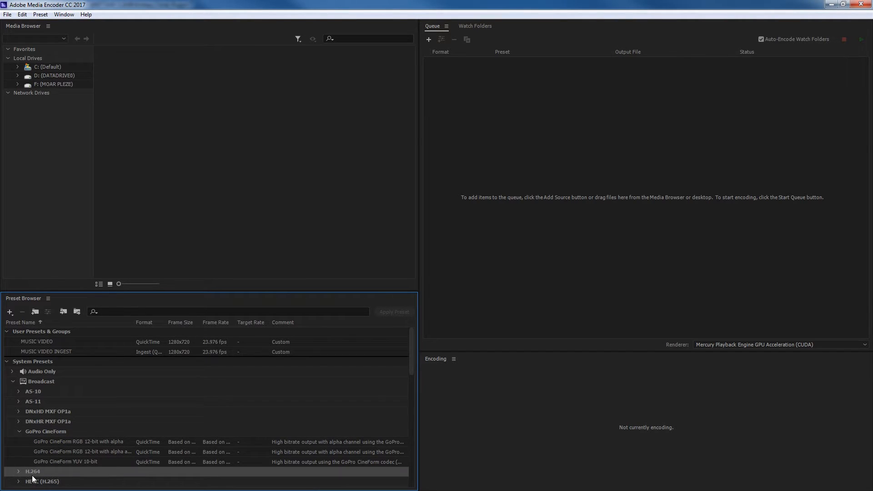
left_click(84, 440)
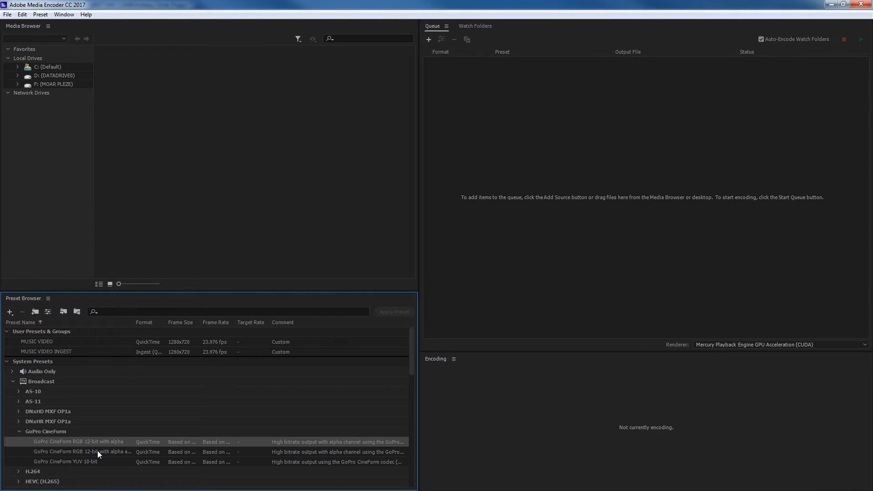
mouse_move(99, 453)
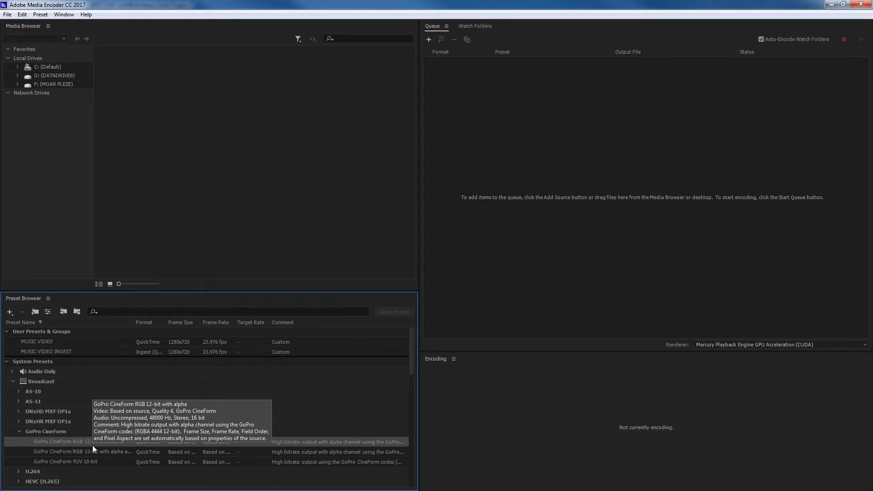
right_click(63, 441)
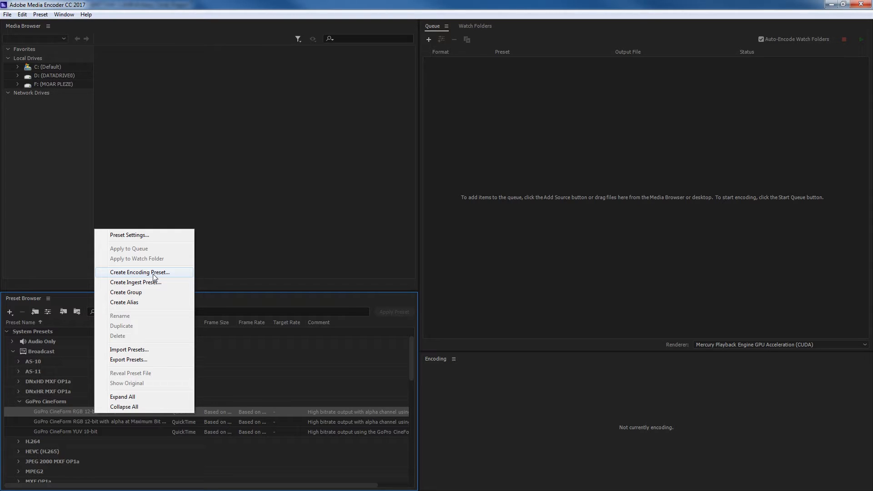
left_click(153, 273)
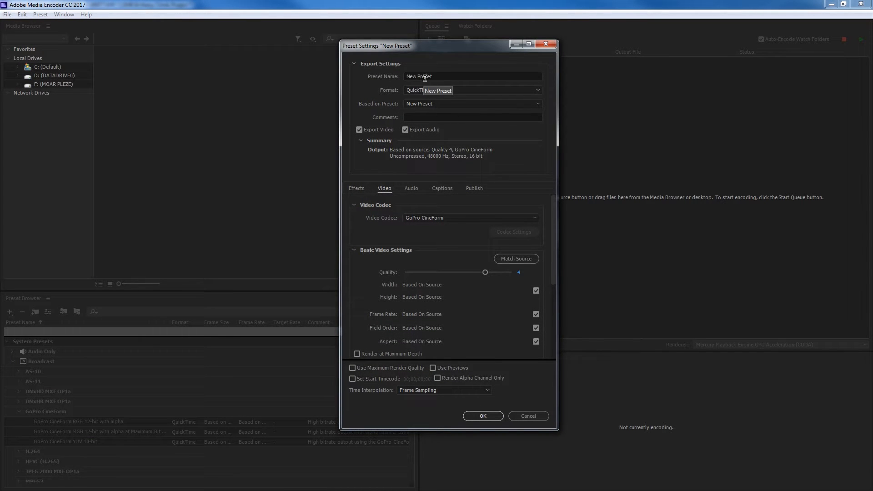
left_click_drag(438, 77, 394, 78)
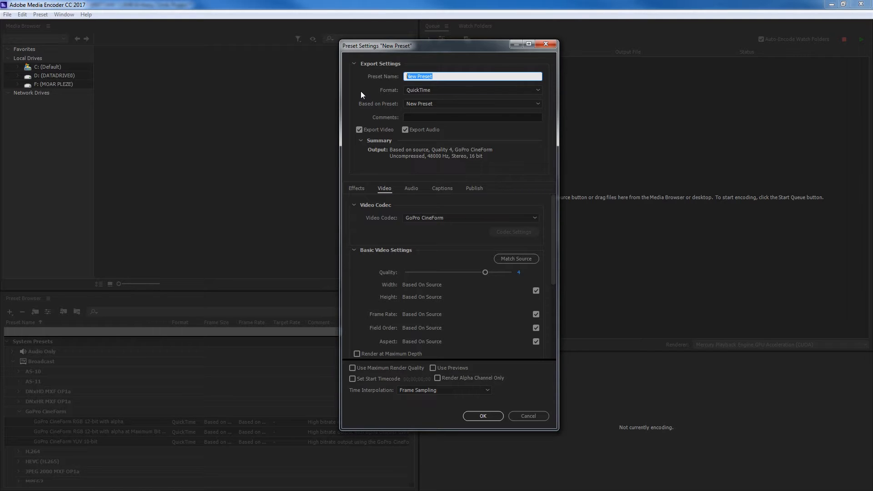
type("EPIC SCARLET CLIMB")
double_click(444, 77)
Stop matching frame size, frame rate and aspect to the source; set the aspect to Square Pixels (1.0) and frame rate to 23.976
left_click_drag(552, 267, 555, 282)
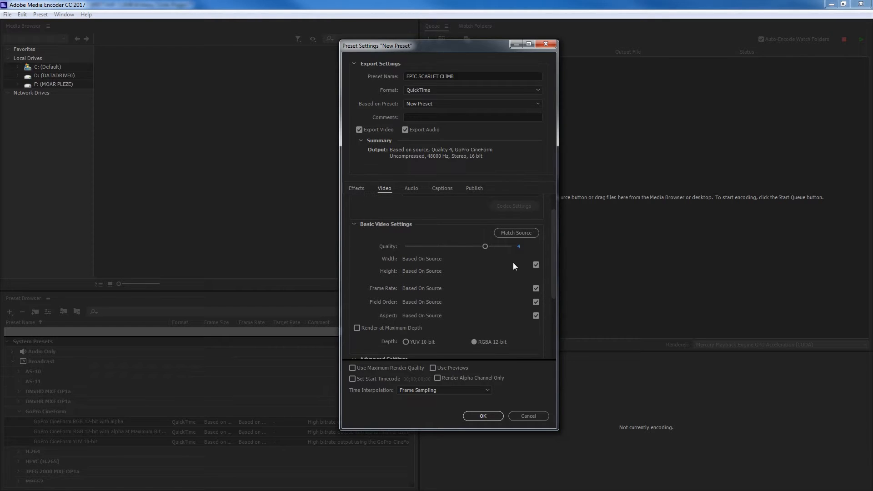
left_click(536, 265)
left_click(536, 289)
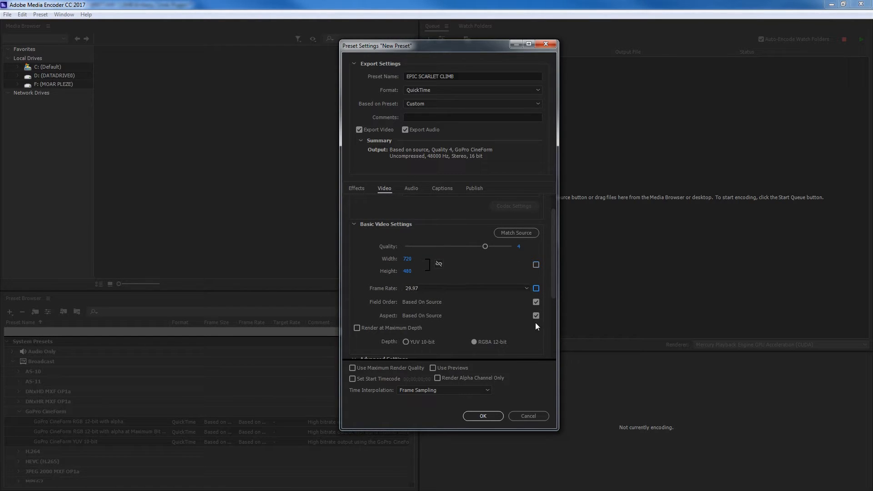
left_click(537, 315)
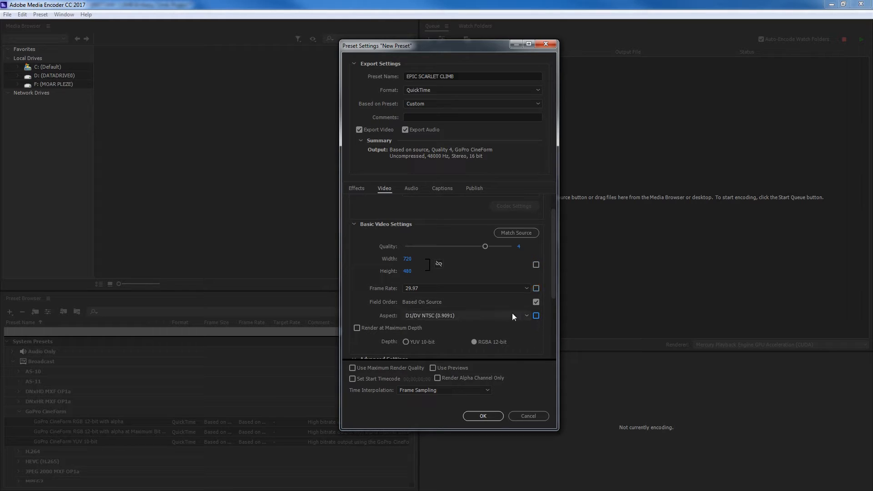
left_click(444, 316)
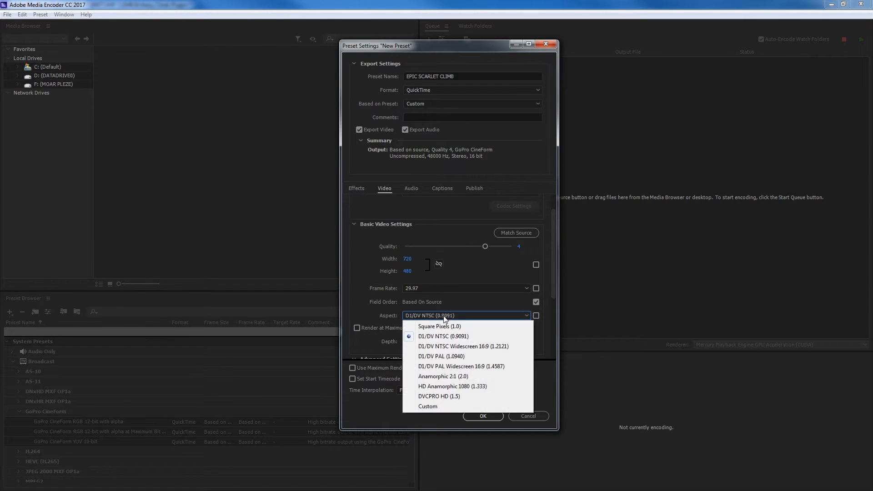
left_click(444, 326)
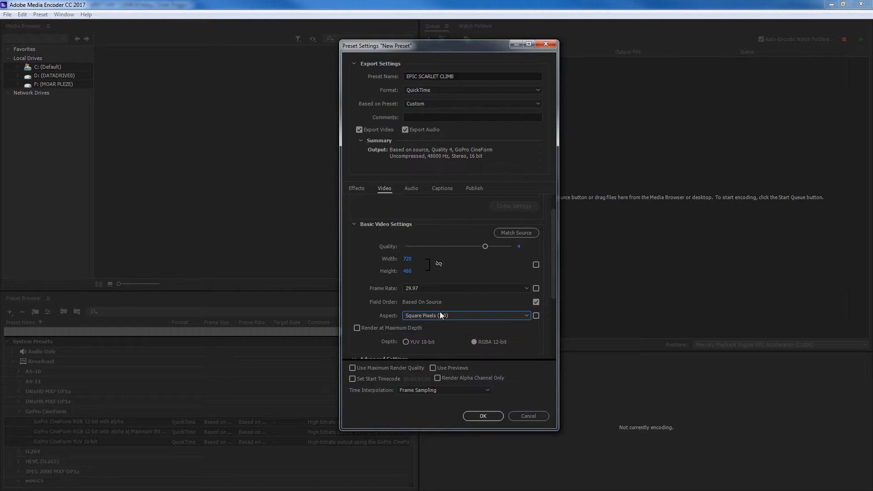
left_click(465, 285)
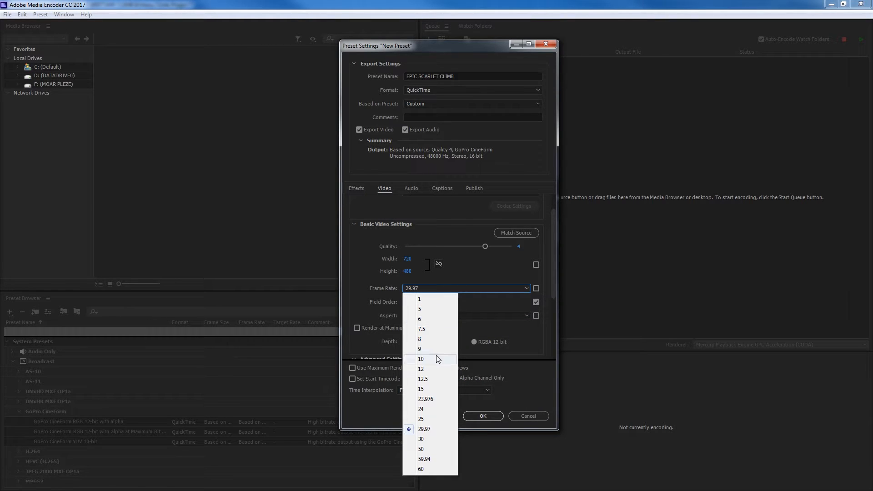
left_click(429, 400)
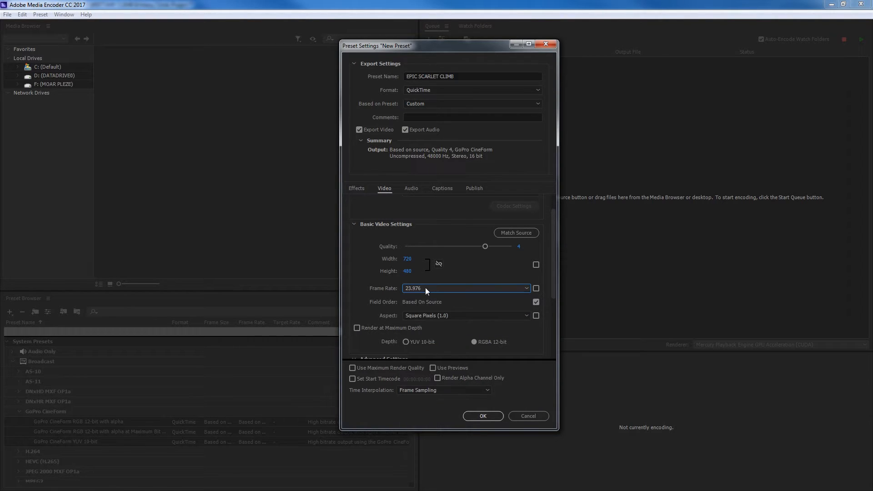
Set the preset's frame size to 1280 wide by 720 high and review the remaining video settings
left_click(410, 259)
type("1,2")
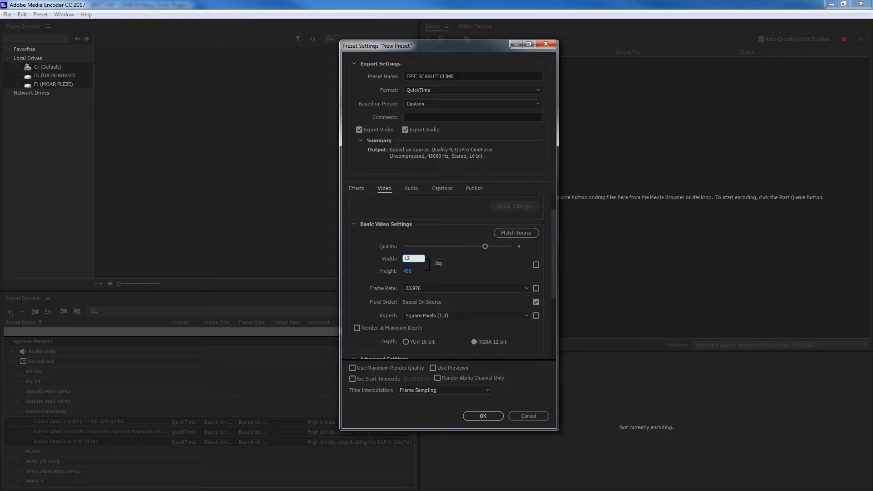
type("80")
key("Tab")
type("720")
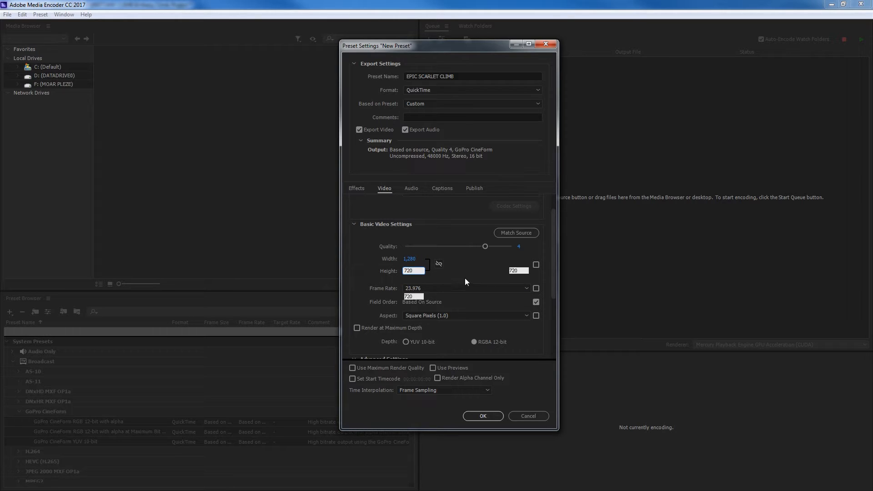
key("Return")
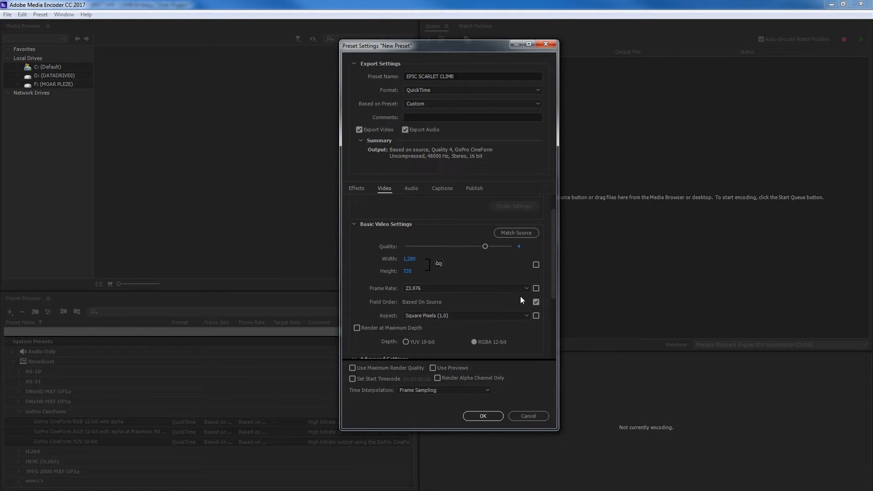
scroll(397, 284, "up", 1)
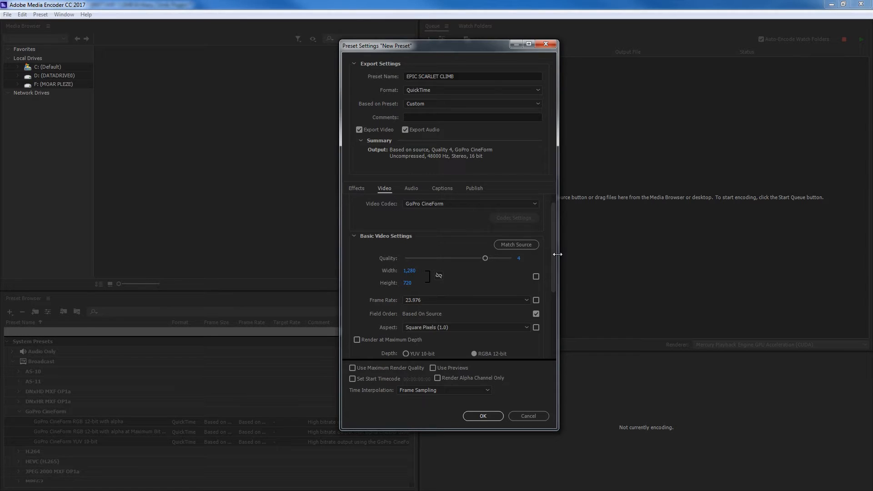
scroll(550, 264, "down", 3)
scroll(553, 278, "up", 5)
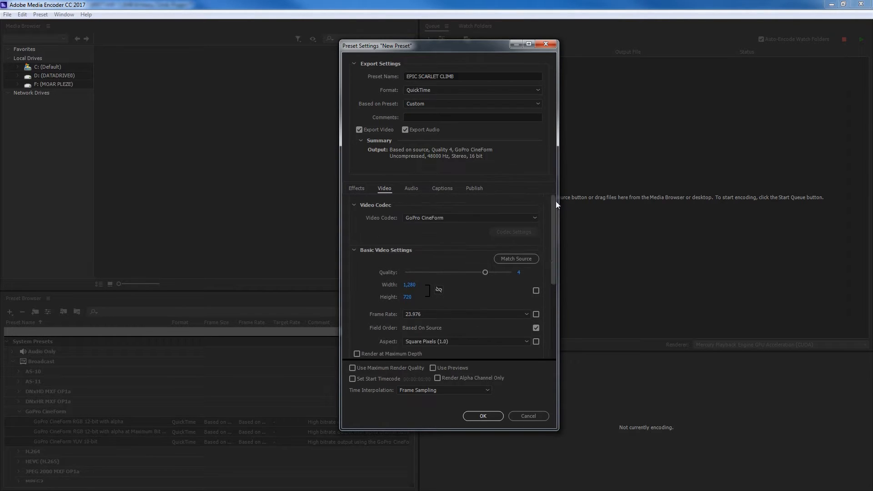
Configure the preset's audio output as two mono streams and save the EPIC SCARLET CLIMB preset
left_click(411, 189)
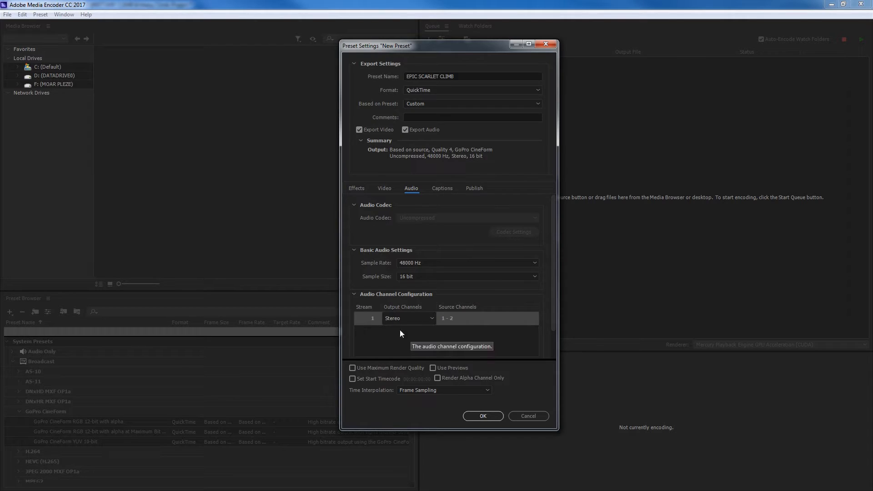
left_click(393, 318)
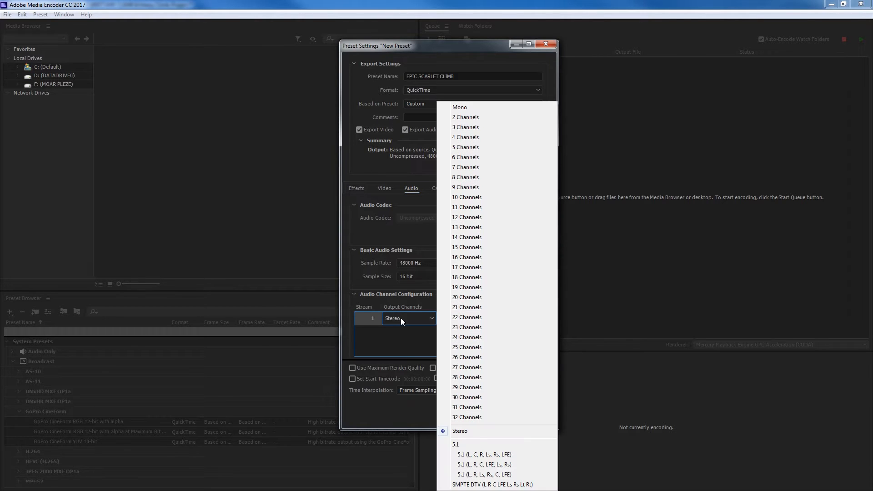
left_click(482, 108)
scroll(553, 317, "down", 2)
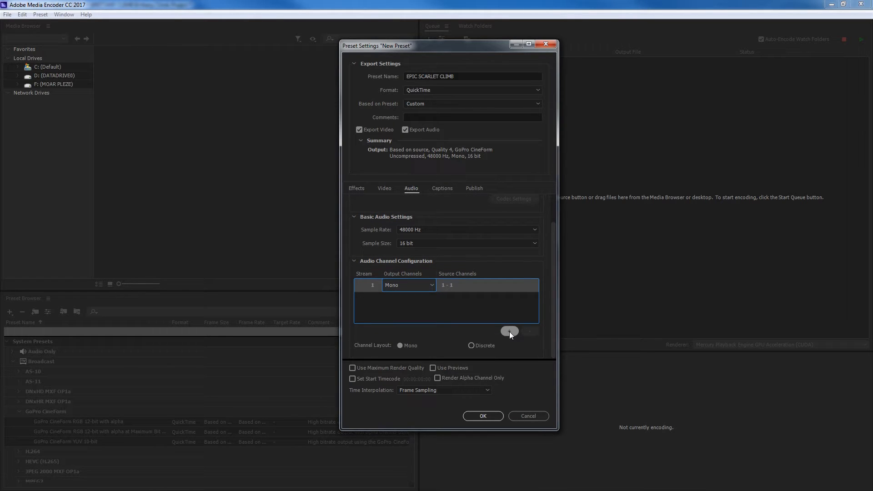
left_click(509, 331)
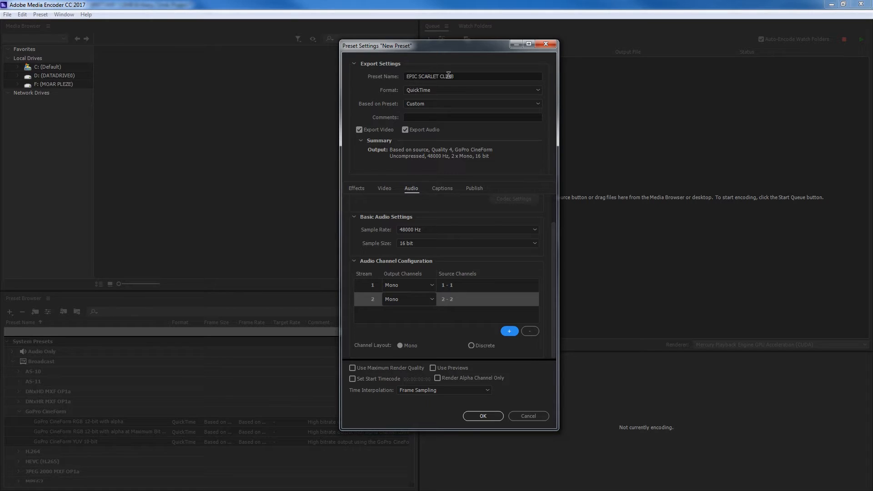
left_click(492, 417)
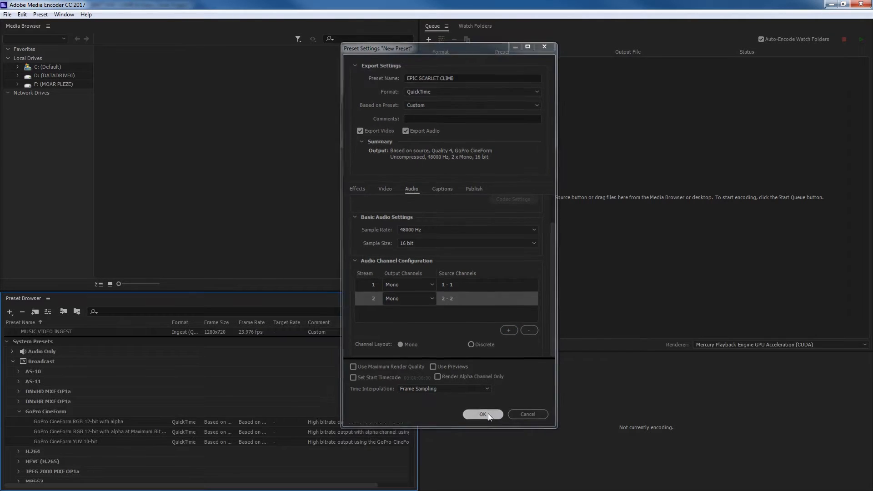
Create another encoding preset from GoPro CineForm RGB 12-bit with alpha and name it Black Magic CLIMB
right_click(67, 420)
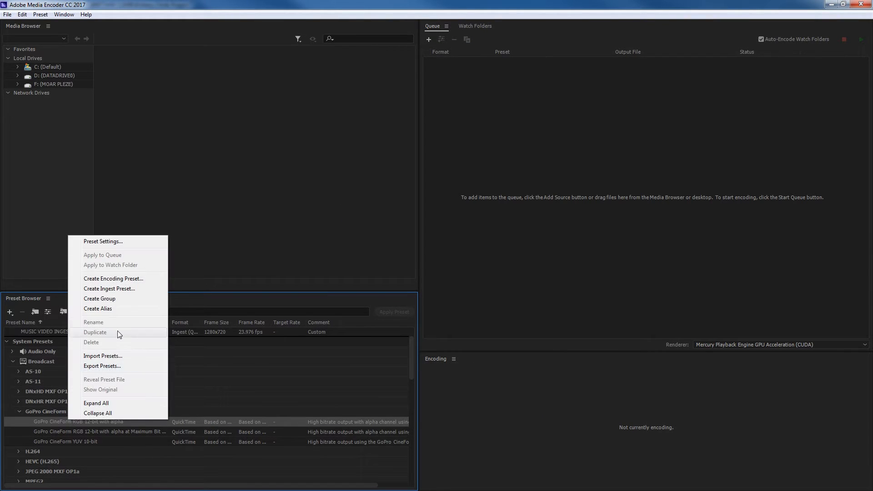
left_click(114, 279)
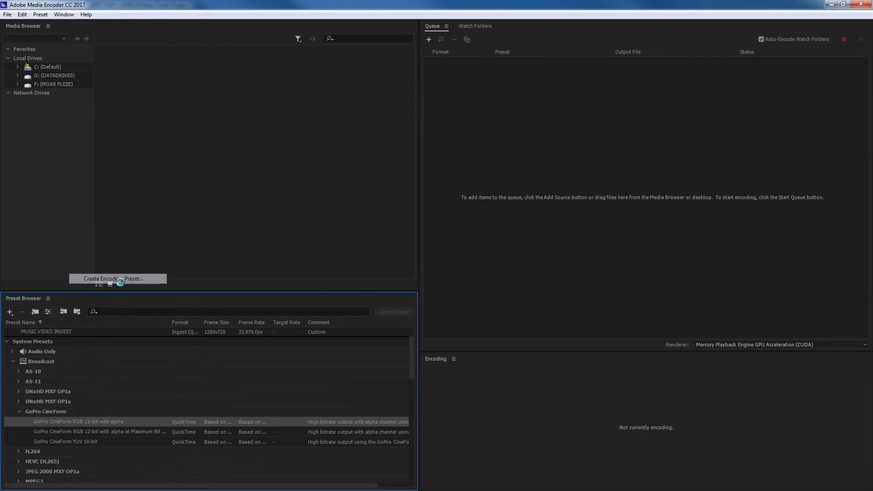
left_click_drag(433, 76, 397, 76)
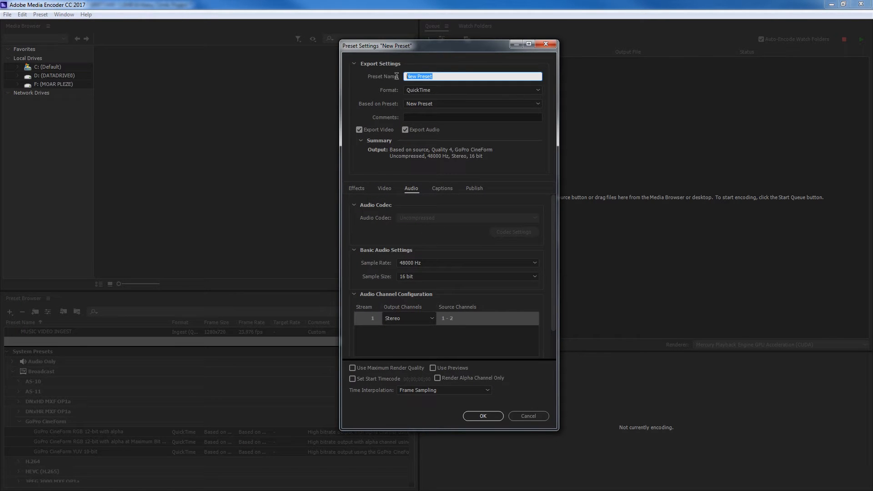
type("Black MAgic")
key("BackSpace")
key("BackSpace")
key("BackSpace")
key("BackSpace")
type("agic CLIMB")
Unlink the Black Magic CLIMB preset's frame size, frame rate and aspect from the source, choosing Square Pixels (1.0) and 23.976
left_click(385, 188)
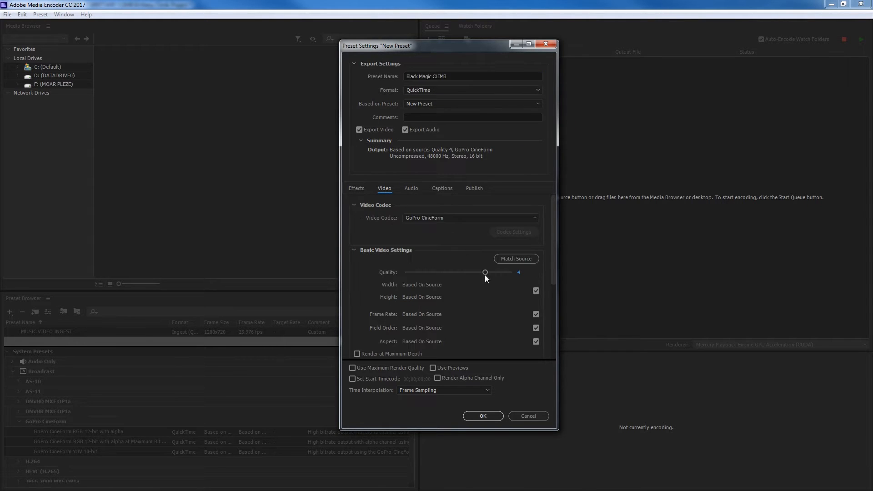
scroll(546, 286, "down", 2)
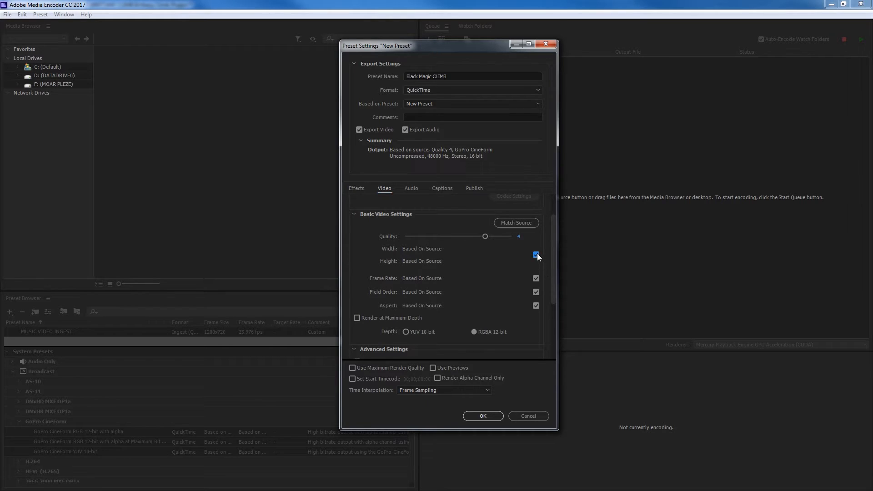
left_click(536, 255)
left_click(536, 278)
left_click(537, 306)
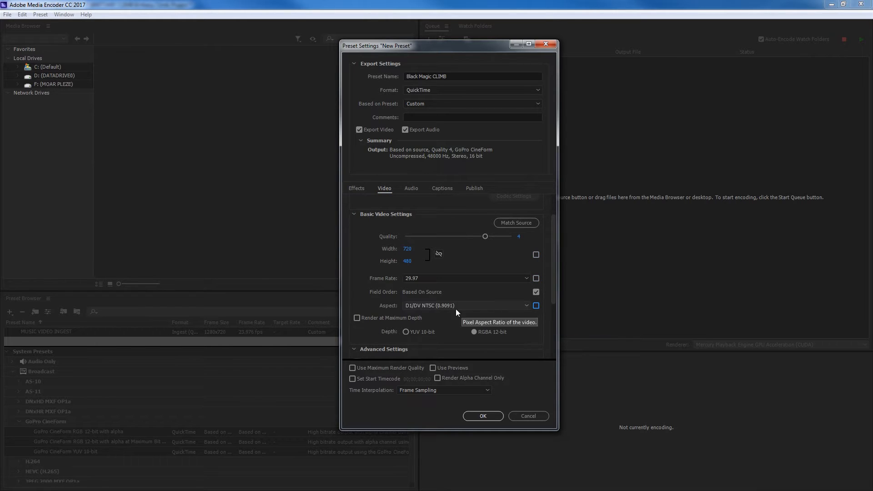
left_click(431, 306)
left_click(432, 307)
left_click(424, 278)
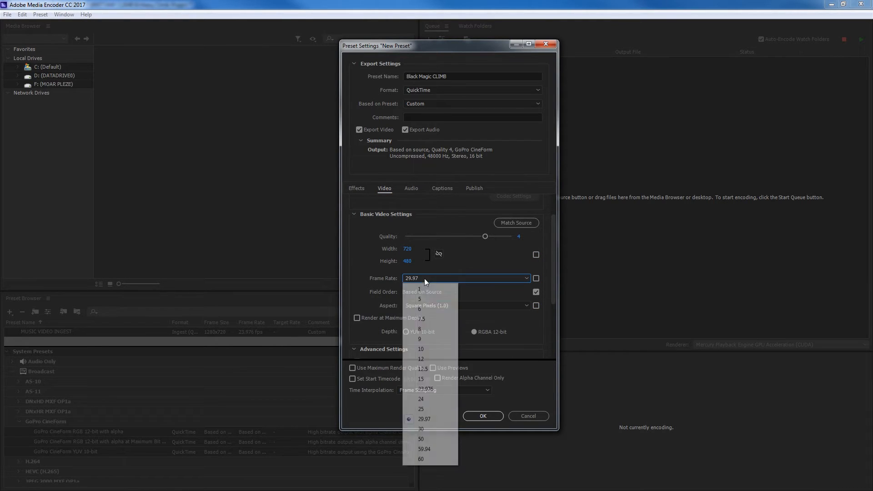
left_click(425, 389)
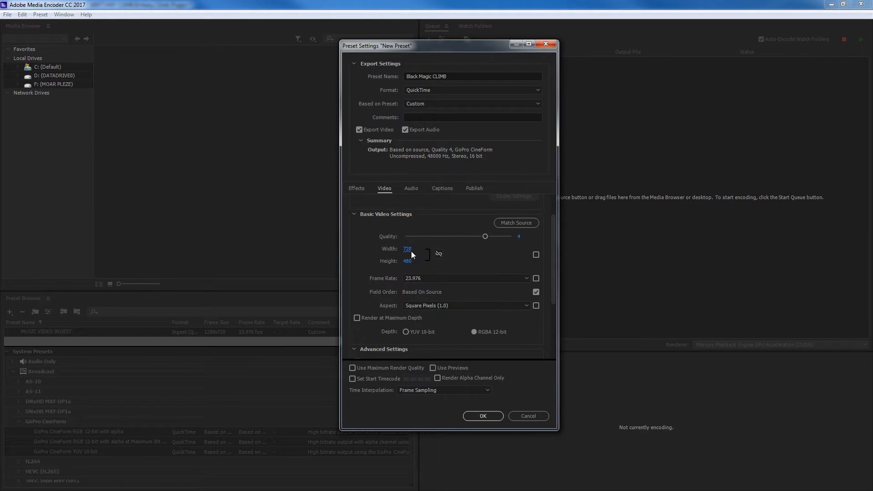
Set the Black Magic CLIMB frame size to 1280 by 720, check its audio settings and save the preset
left_click(411, 250)
type("1,280")
key("Tab")
type("720")
left_click(411, 188)
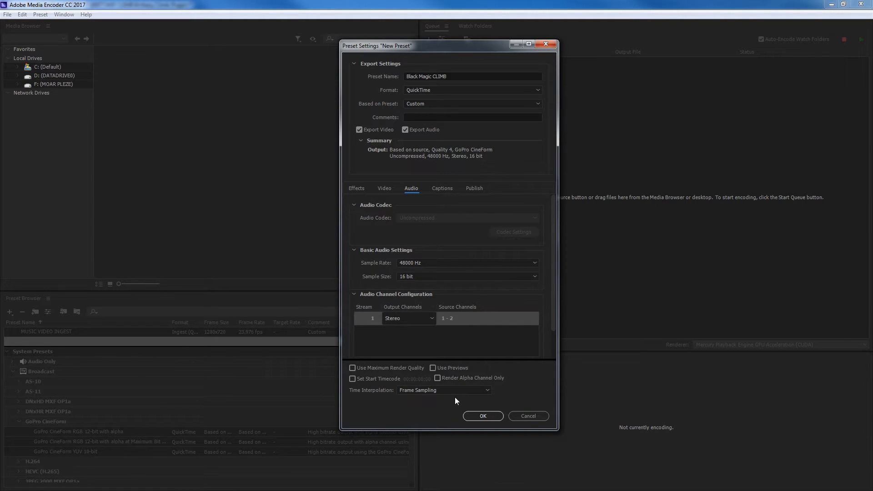
left_click(482, 415)
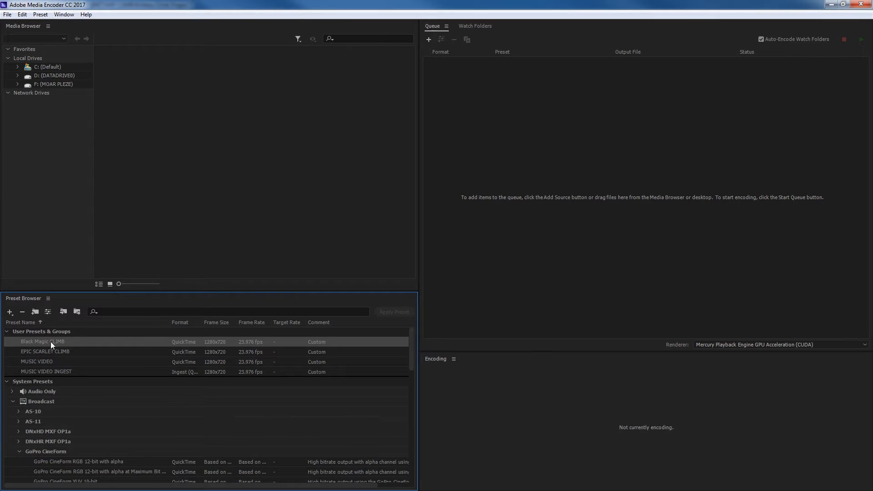
Enable a Timecode Overlay positioned Bottom Right in the Black Magic CLIMB preset's effects and save the preset
mouse_move(53, 345)
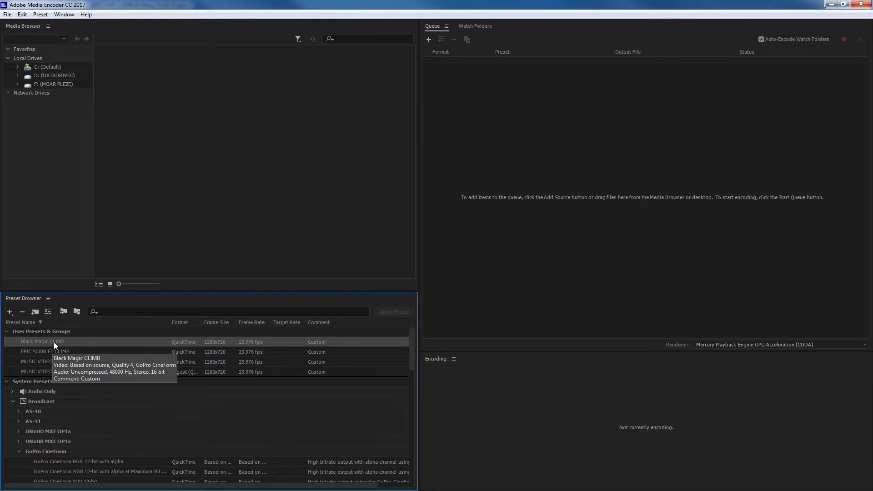
right_click(53, 342)
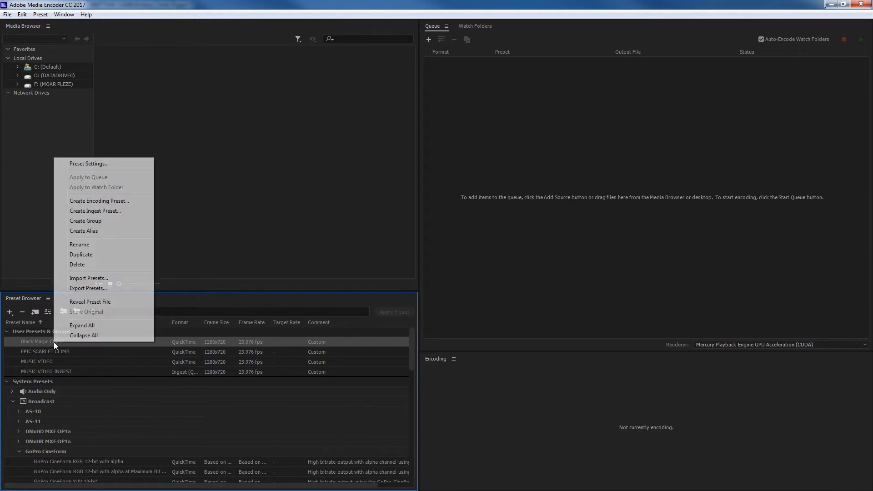
left_click(96, 167)
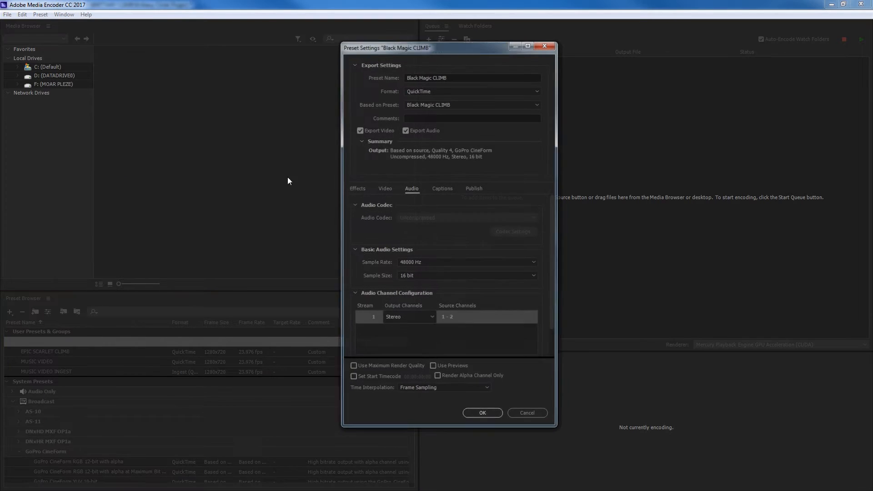
left_click(358, 189)
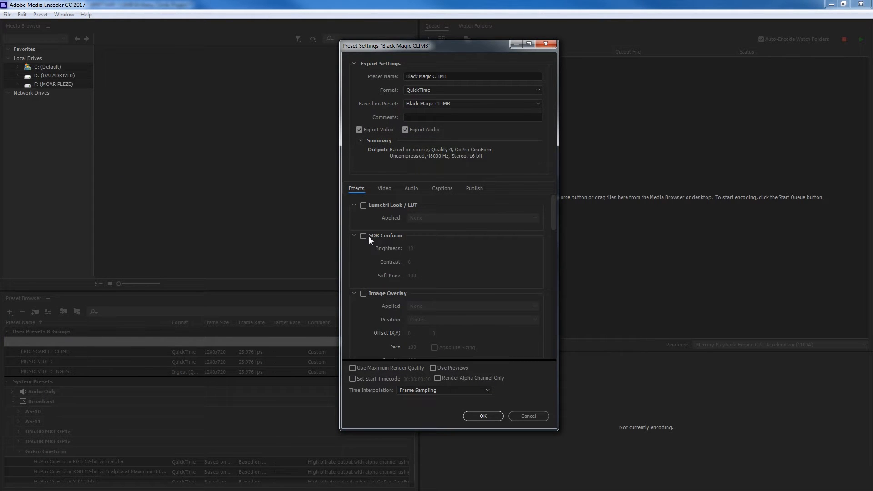
left_click_drag(555, 220, 560, 275)
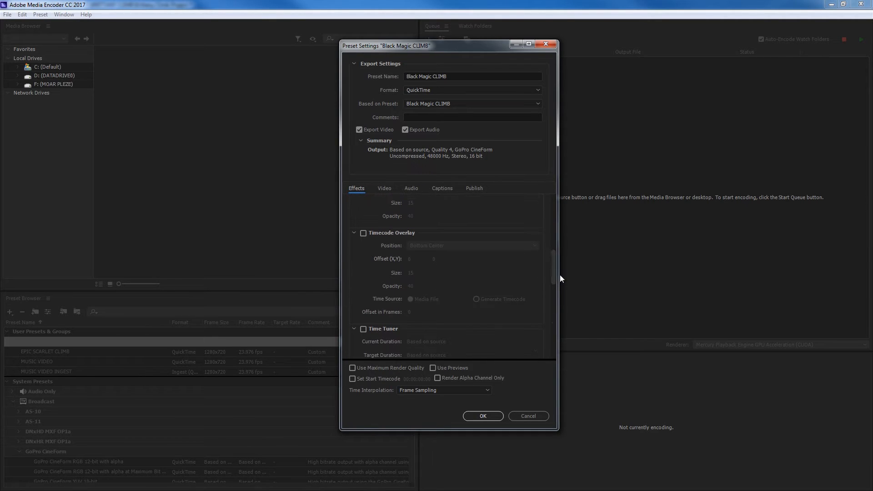
left_click(363, 234)
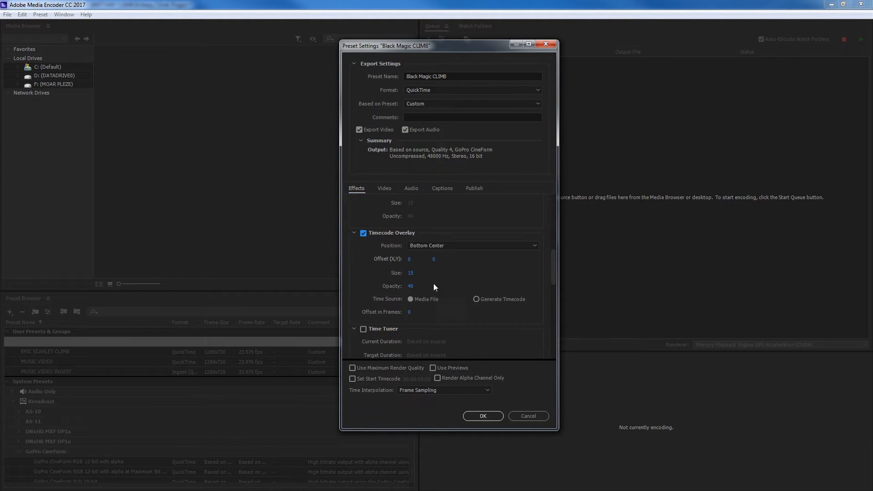
left_click(441, 246)
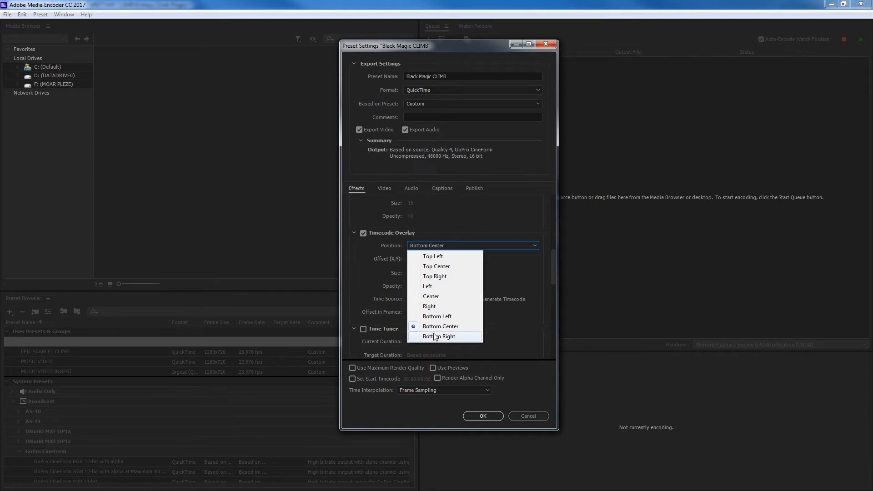
left_click(450, 338)
left_click(483, 416)
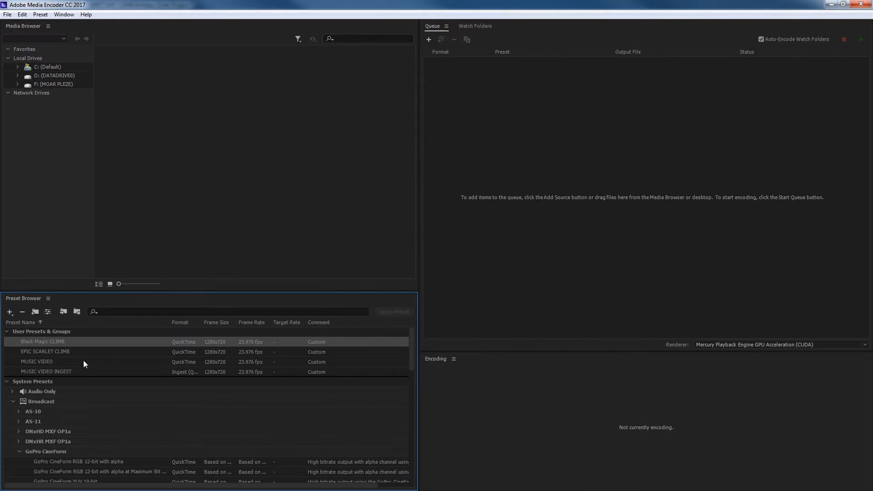
Add a Bottom Right Timecode Overlay to the EPIC SCARLET CLIMB preset and save it
left_click(46, 348)
right_click(46, 350)
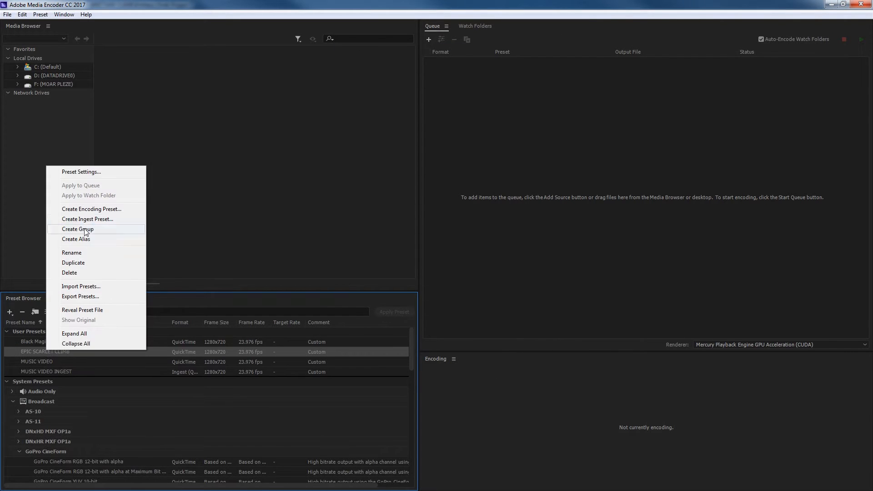
left_click(91, 171)
left_click_drag(552, 223, 537, 265)
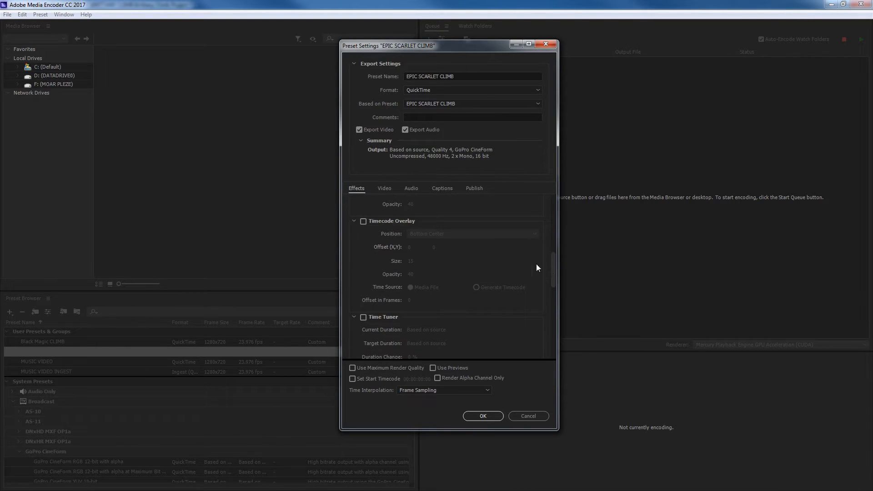
left_click(362, 221)
left_click(460, 233)
left_click(454, 325)
left_click(483, 416)
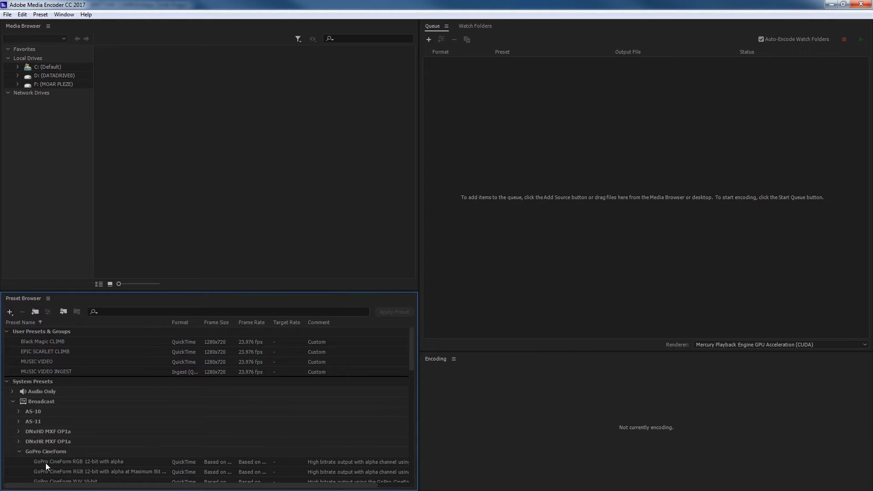
Create a new encoding preset while Black Magic CLIMB is selected and name it DRONE CLIMB
left_click(47, 342)
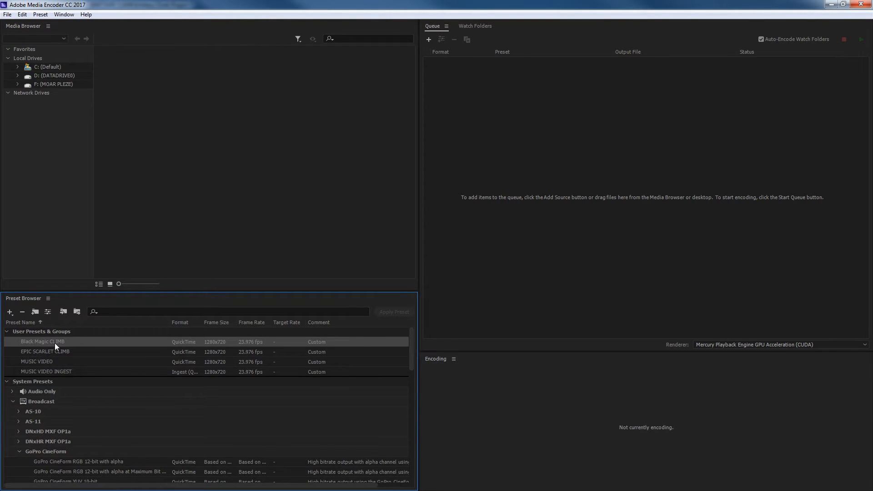
right_click(55, 341)
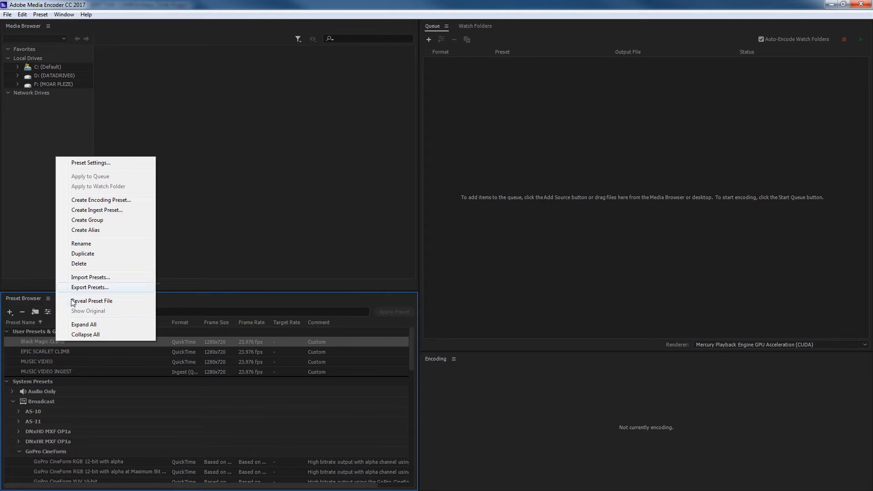
left_click(106, 204)
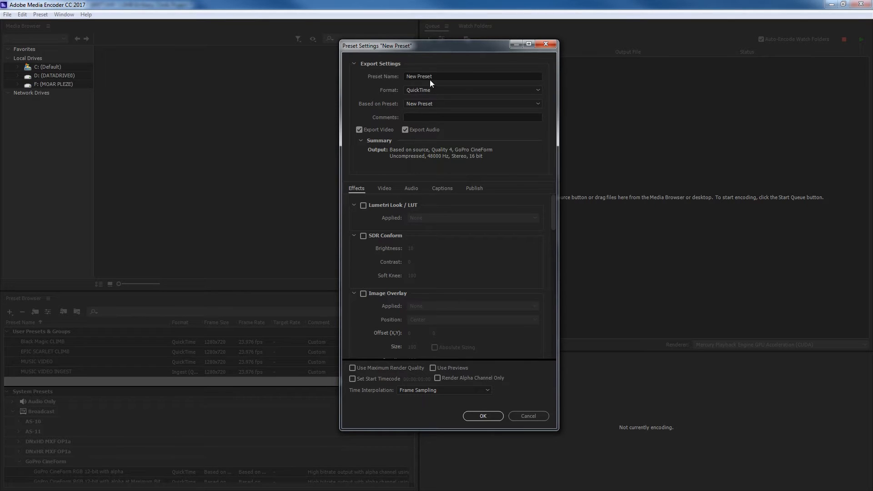
left_click_drag(437, 76, 384, 77)
type("DRONE CLIMB")
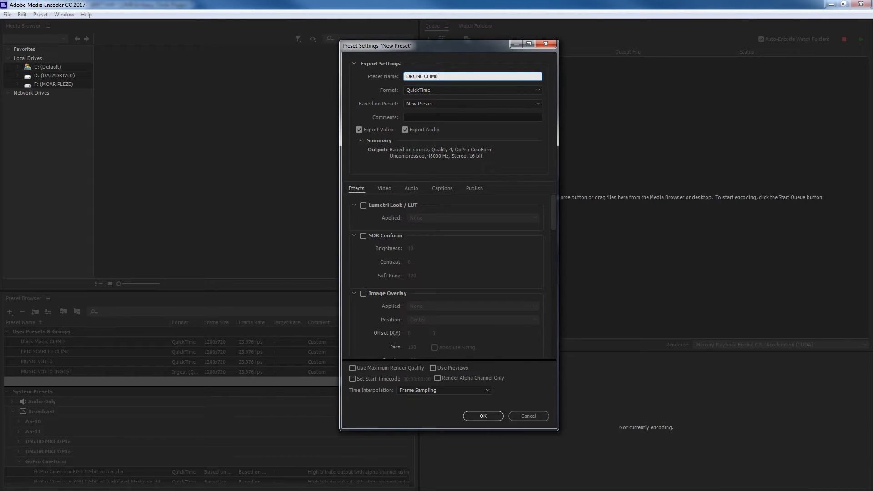
Review the DRONE CLIMB preset's video and effects settings, turn off its audio export and save the preset
left_click(385, 189)
scroll(555, 259, "down", 1)
scroll(555, 260, "down", 2)
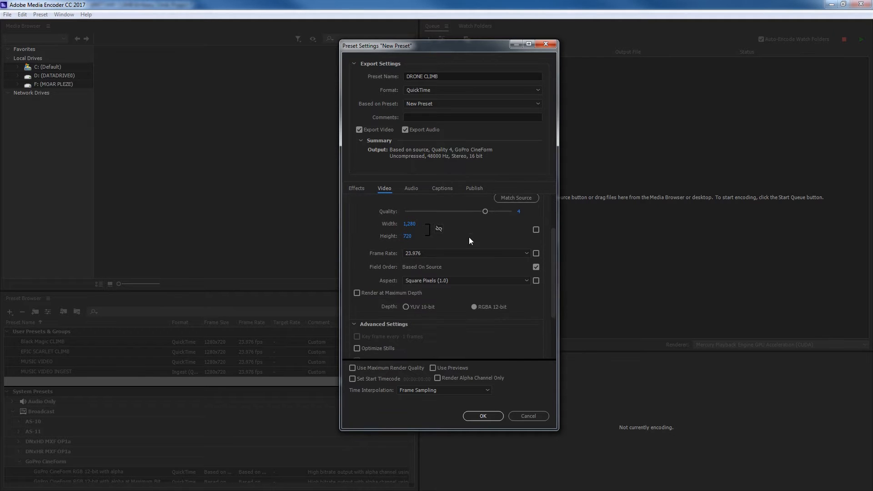
left_click_drag(553, 271, 553, 231)
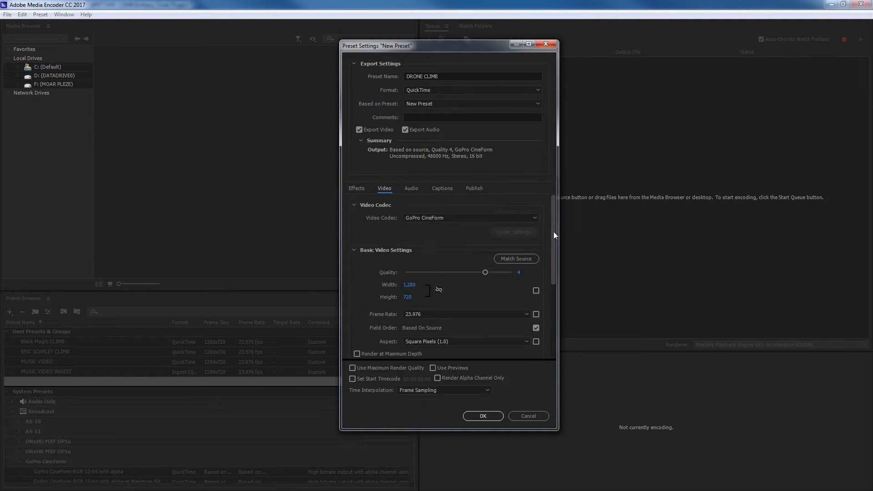
left_click(357, 188)
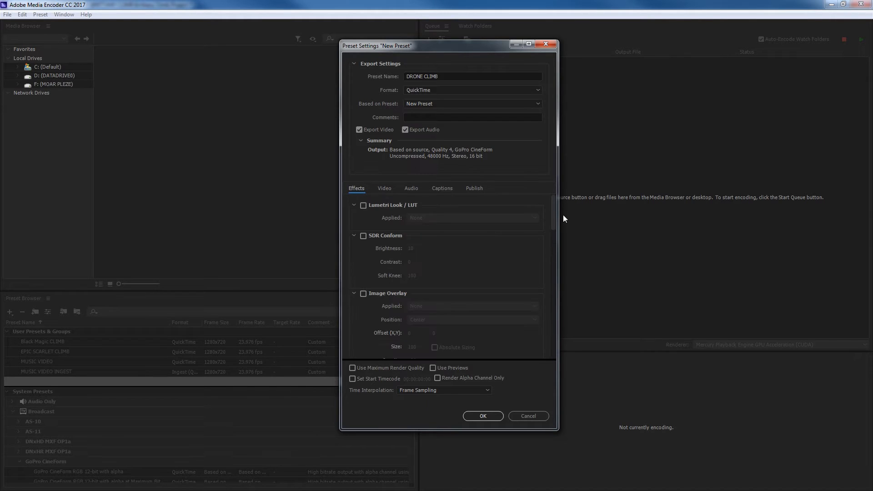
left_click_drag(553, 215, 542, 177)
left_click(406, 129)
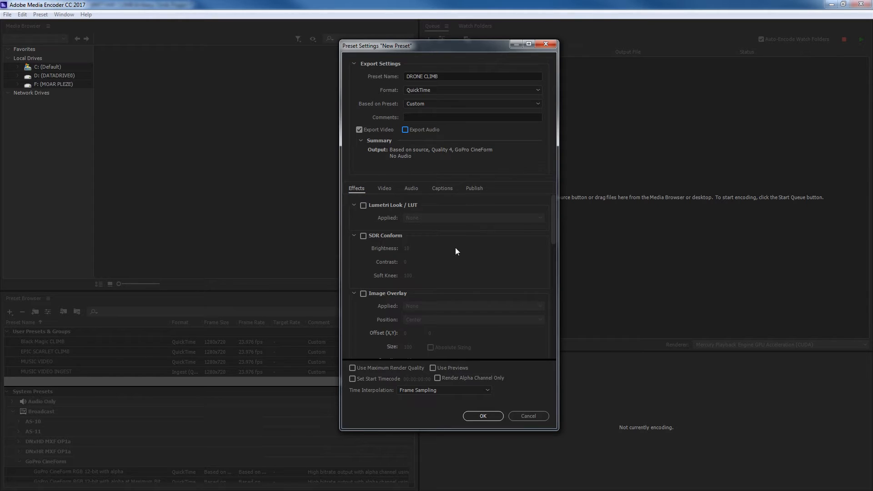
left_click(483, 415)
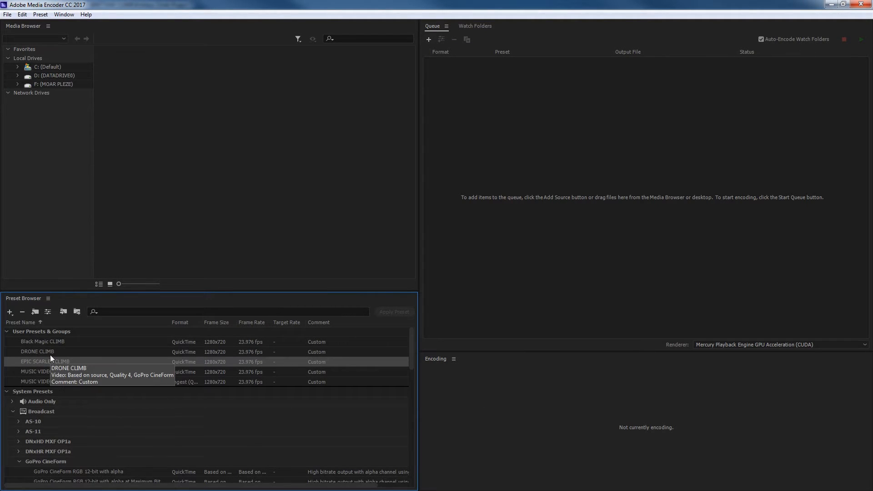
left_click(50, 354)
left_click(58, 342)
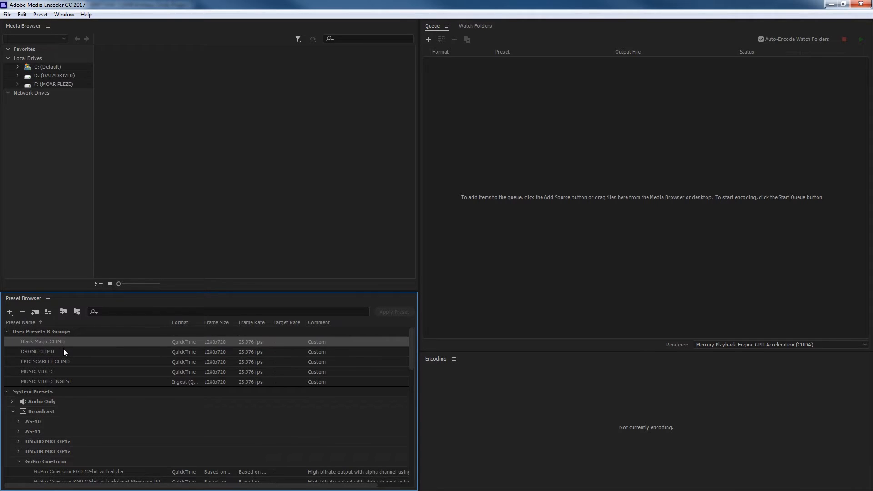
mouse_move(63, 349)
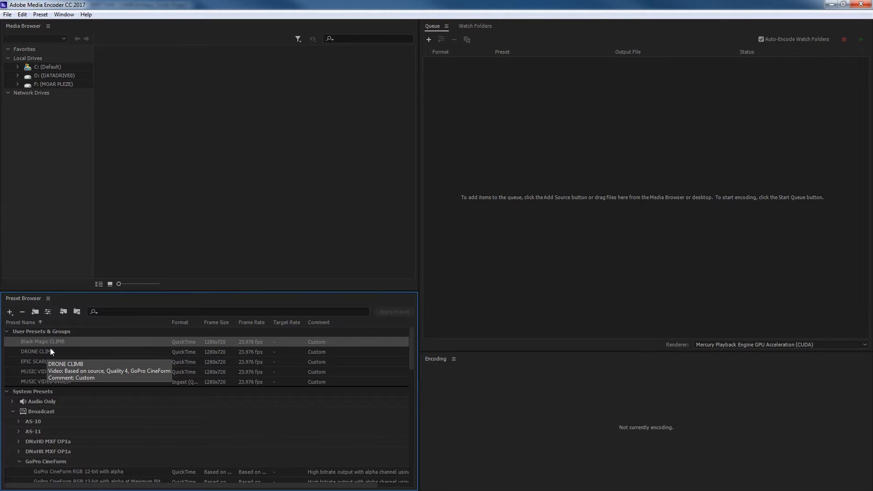
right_click(56, 342)
left_click(39, 351)
Create a QuickTime ingest preset that transcodes with the Black Magic CLIMB preset and name it Black Magic DRONE Ingest
left_click(47, 341)
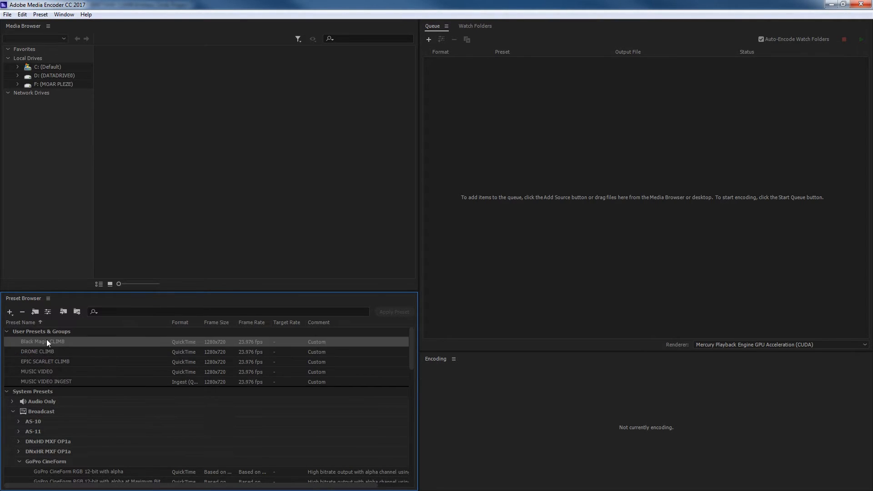
right_click(47, 342)
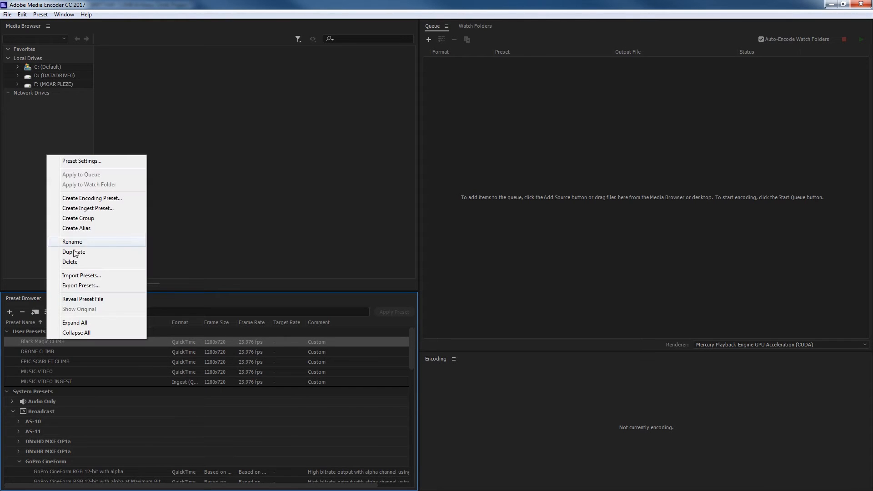
left_click(88, 209)
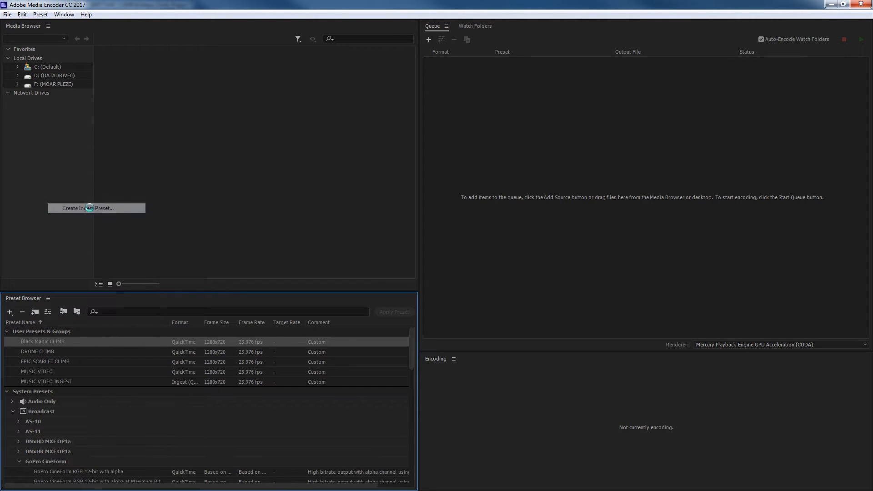
left_click(374, 269)
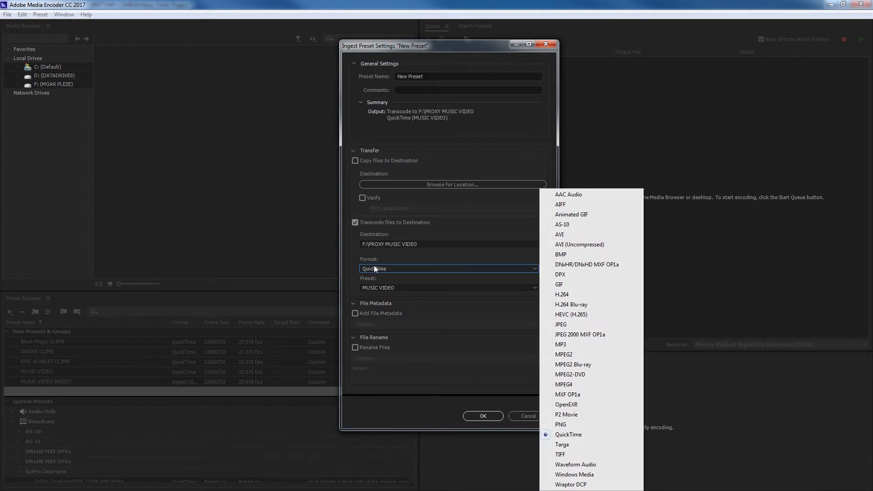
left_click(405, 269)
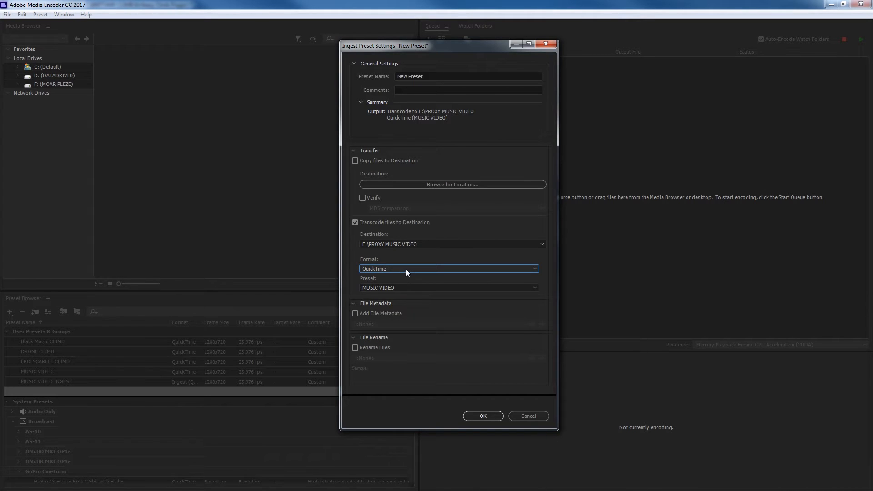
left_click(376, 287)
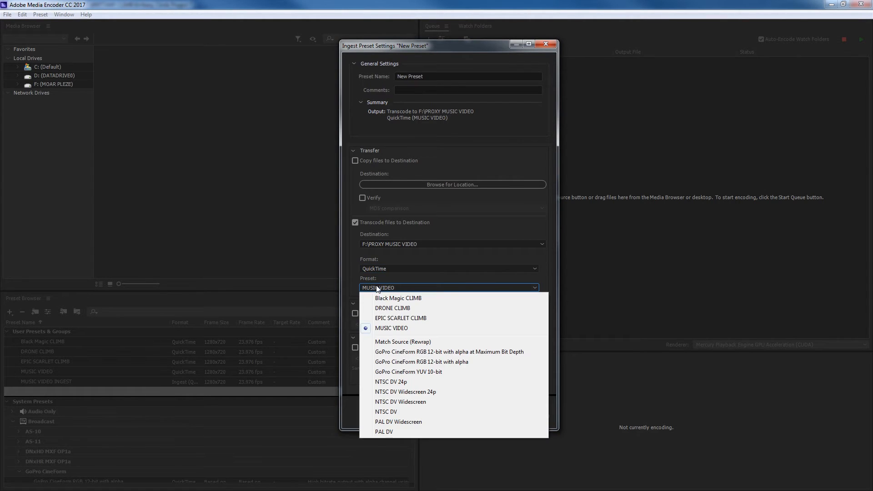
left_click(381, 298)
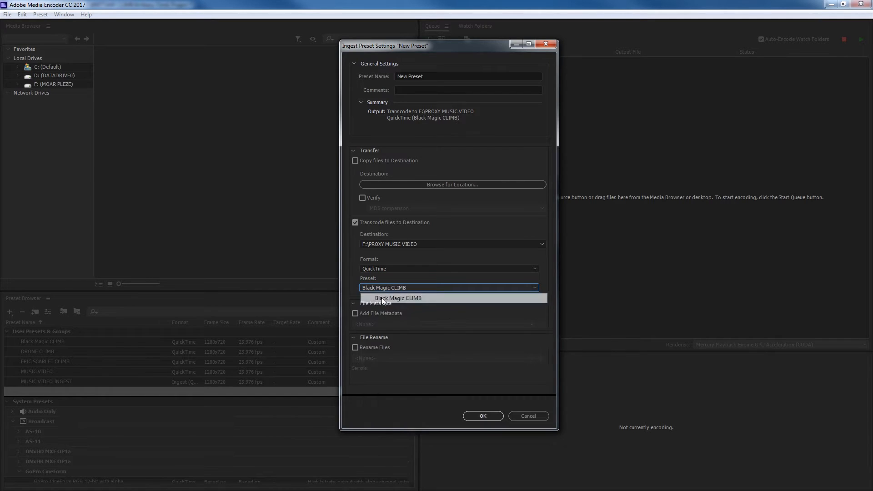
left_click_drag(414, 77, 353, 77)
type("Black Magic DRONE Ingest")
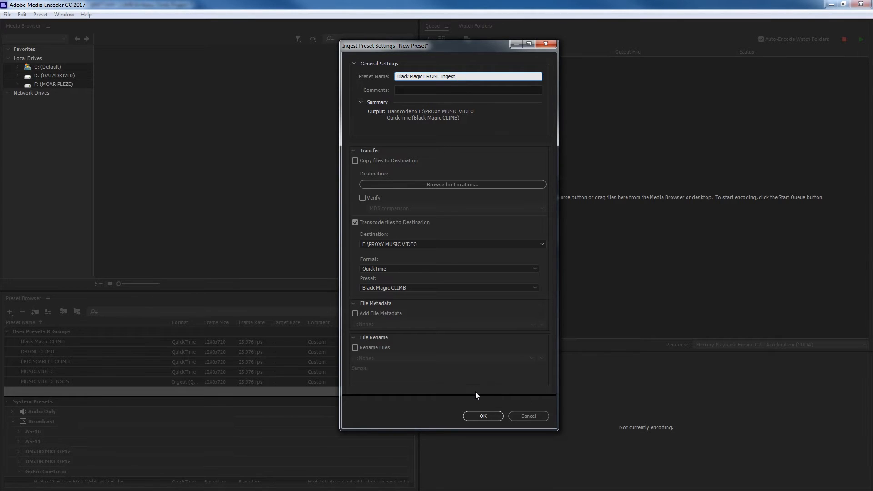
Set the ingest preset's transcode destination to a new folder named PROXY inside the climb project folder on drive F:
left_click(391, 255)
left_click(410, 244)
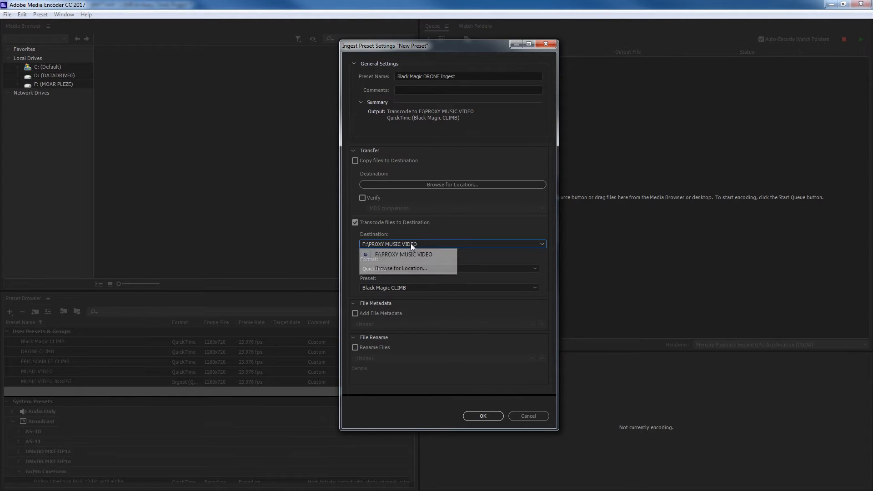
left_click(406, 264)
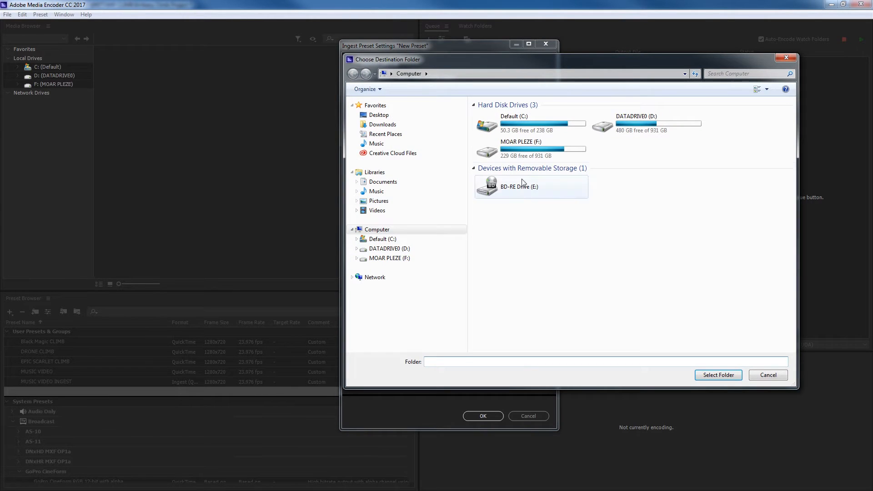
double_click(509, 144)
double_click(505, 144)
right_click(495, 202)
mouse_move(511, 285)
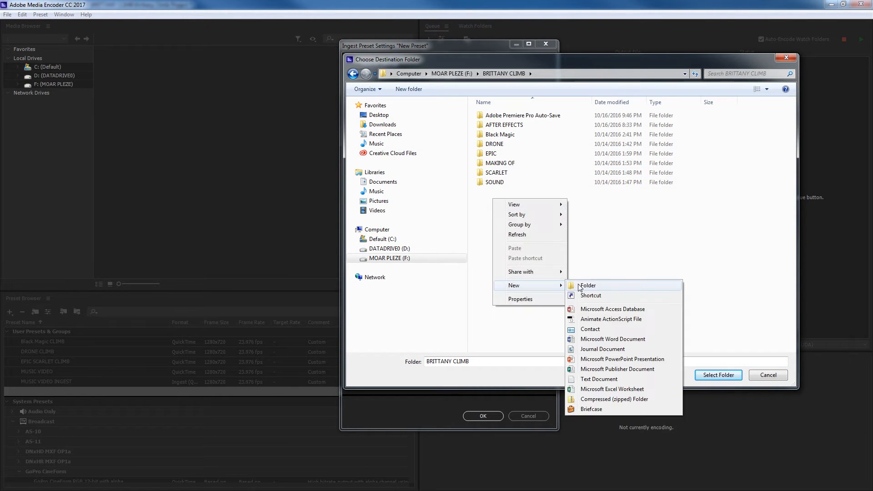
left_click(584, 285)
type("PROXY")
key("Return")
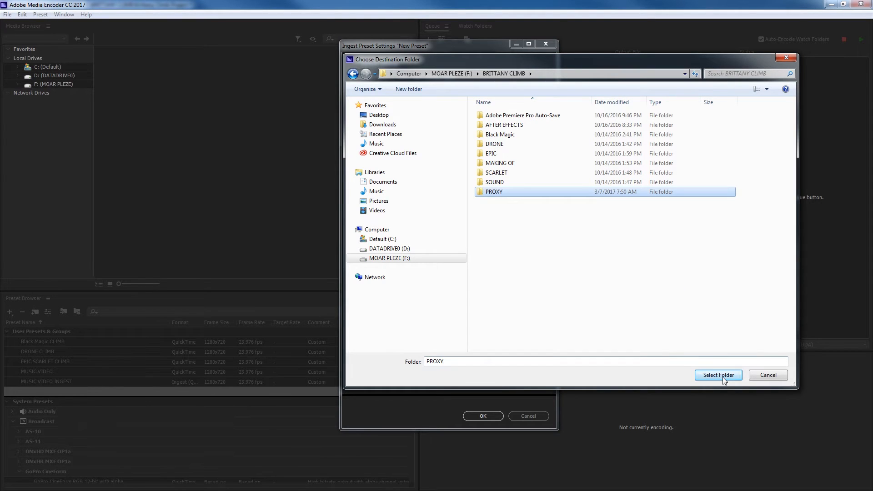
left_click(718, 375)
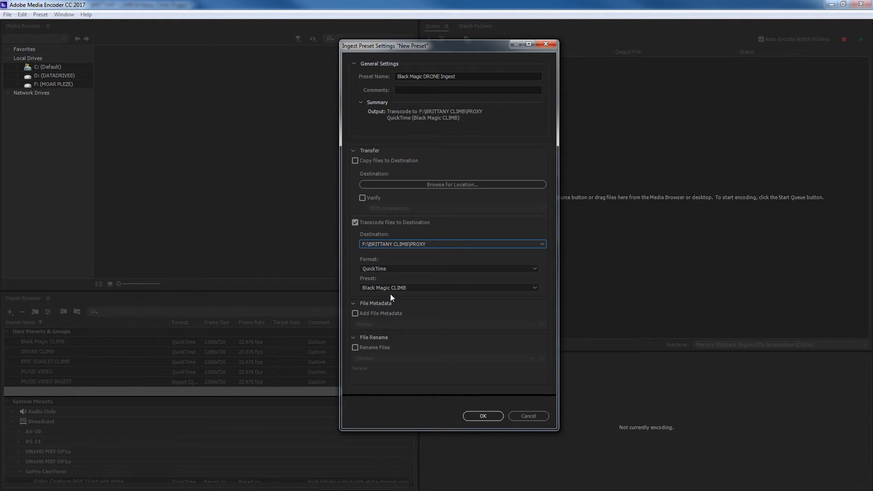
Save the Black Magic ingest preset and create another named DRONE CLIMB Ingest that transcodes with the DRONE CLIMB preset
left_click(483, 417)
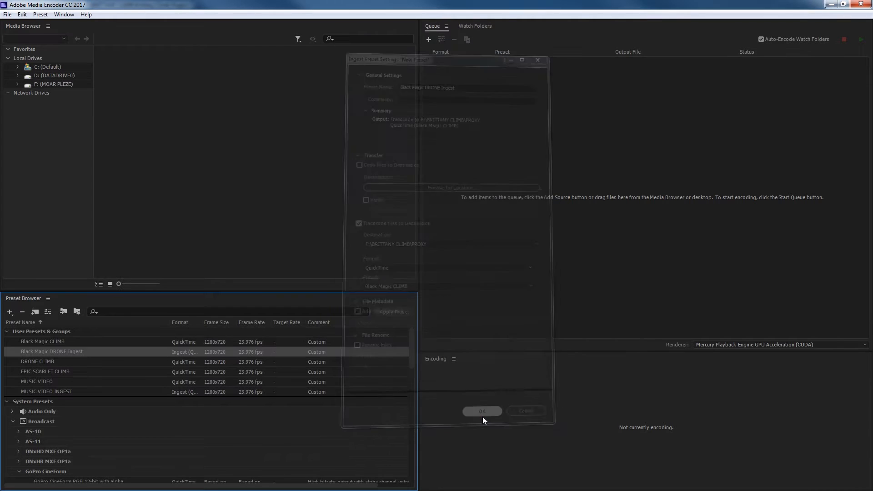
right_click(47, 363)
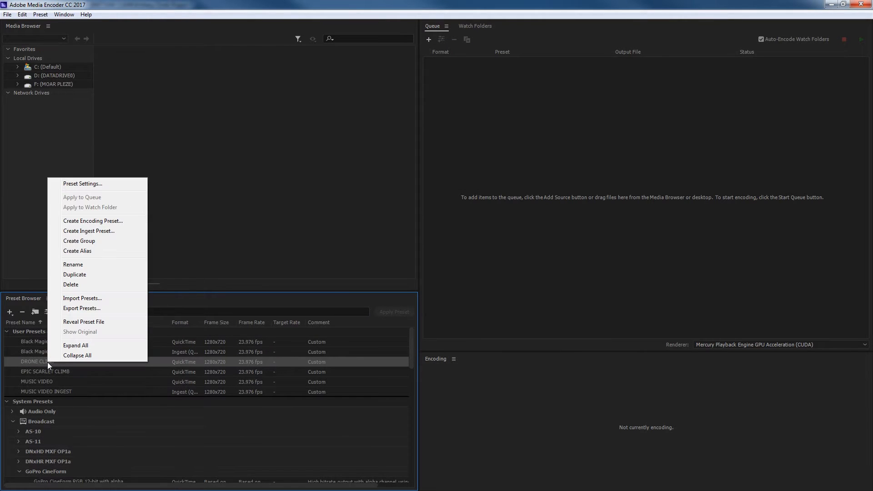
left_click(90, 231)
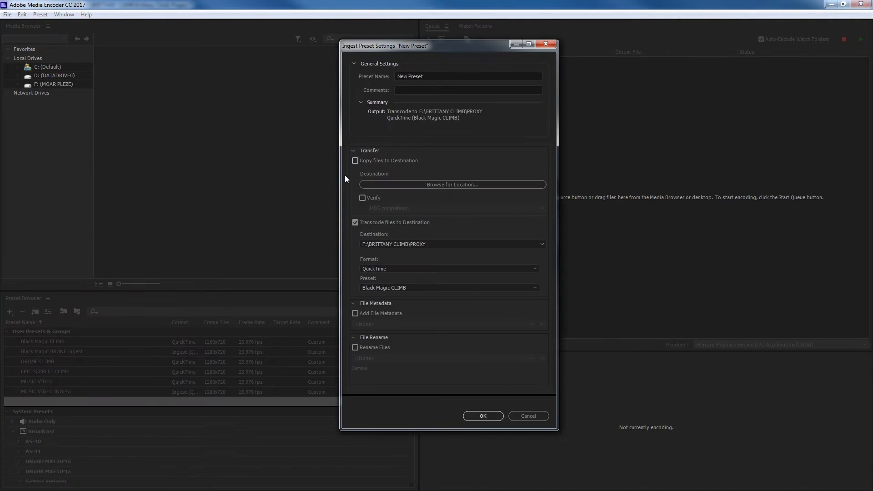
left_click(397, 288)
left_click(395, 309)
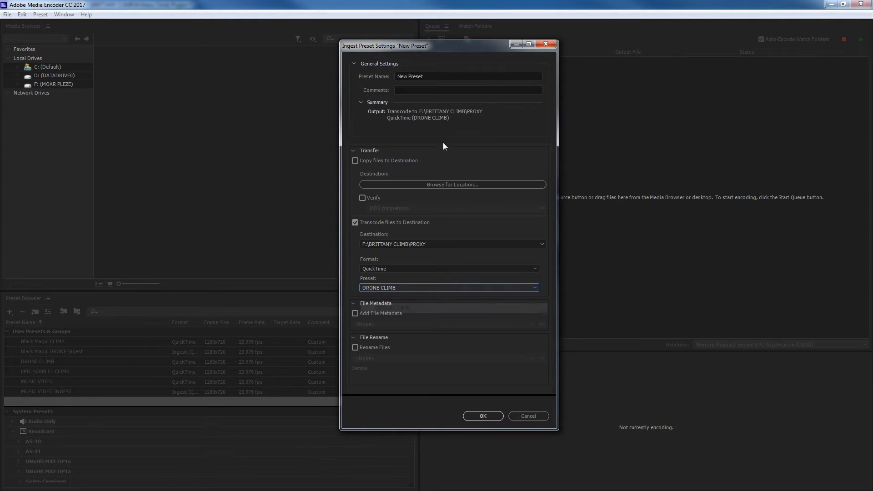
left_click_drag(459, 76, 324, 74)
type("D")
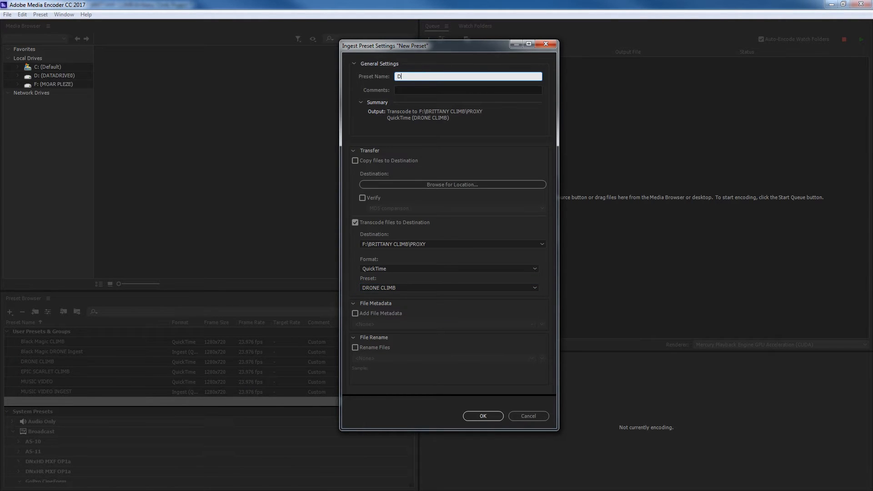
type("RONE CLIMB Ingest")
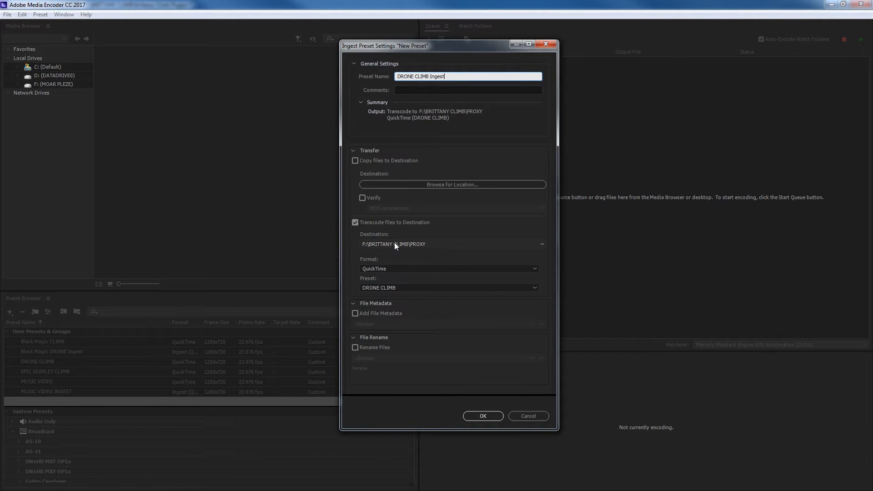
left_click(498, 416)
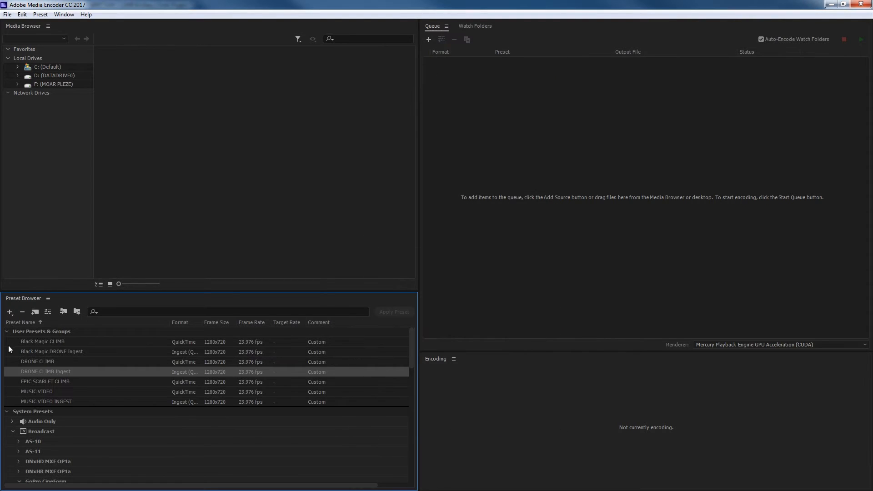
Create an ingest preset named EPIC SCARLET CLIMB Ingest that transcodes with the EPIC SCARLET CLIMB preset
right_click(56, 382)
left_click(125, 247)
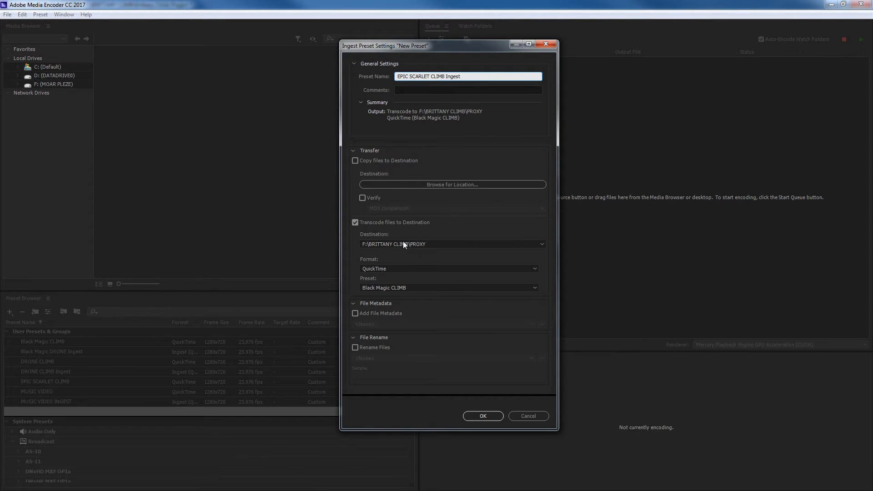
left_click(395, 287)
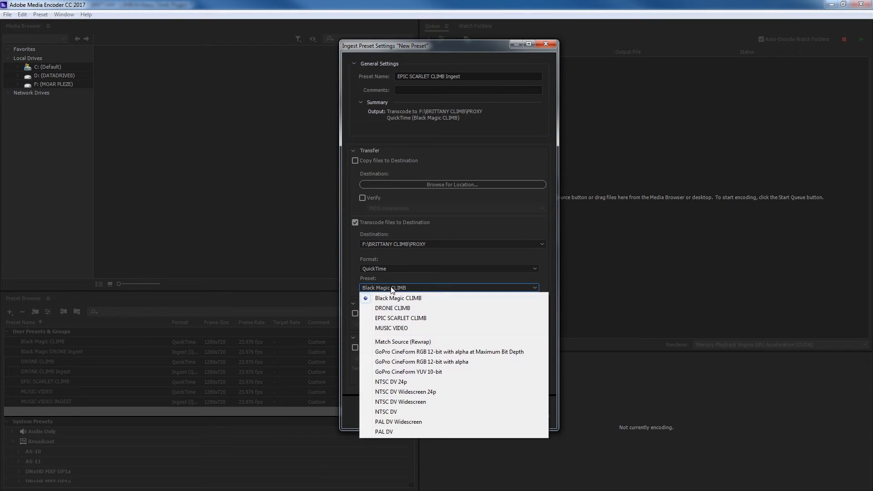
left_click(397, 320)
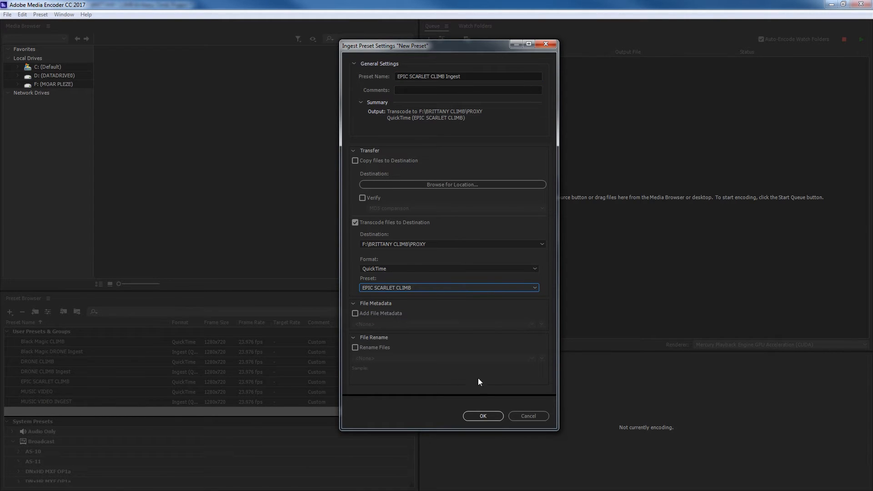
left_click(483, 416)
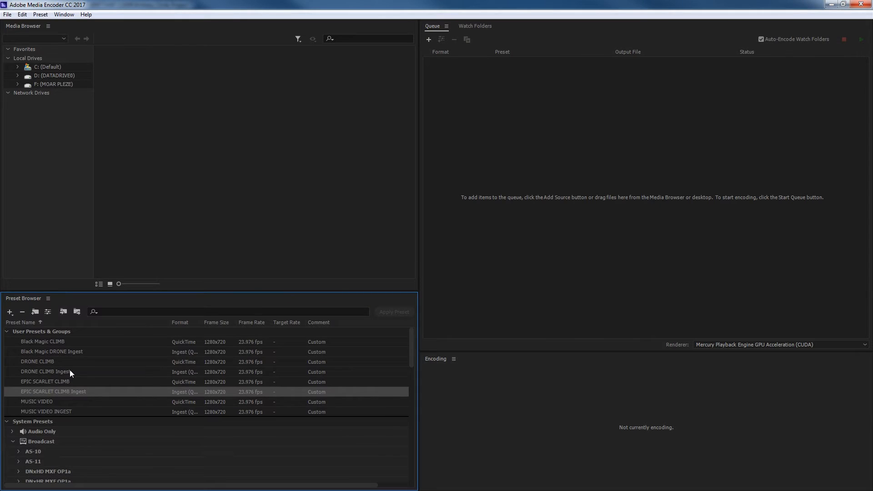
Export the EPIC SCARLET CLIMB, DRONE CLIMB and Black Magic DRONE ingest presets as .epr files into the climb project's PROXY folder
right_click(52, 391)
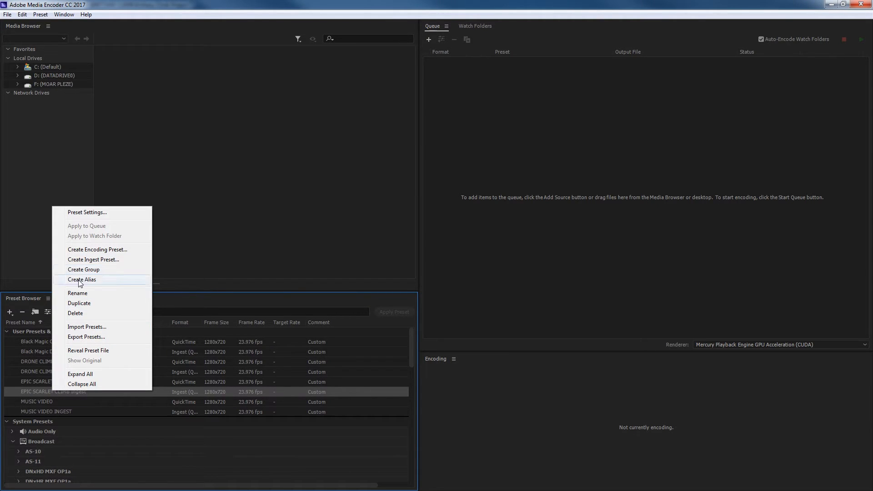
left_click(111, 337)
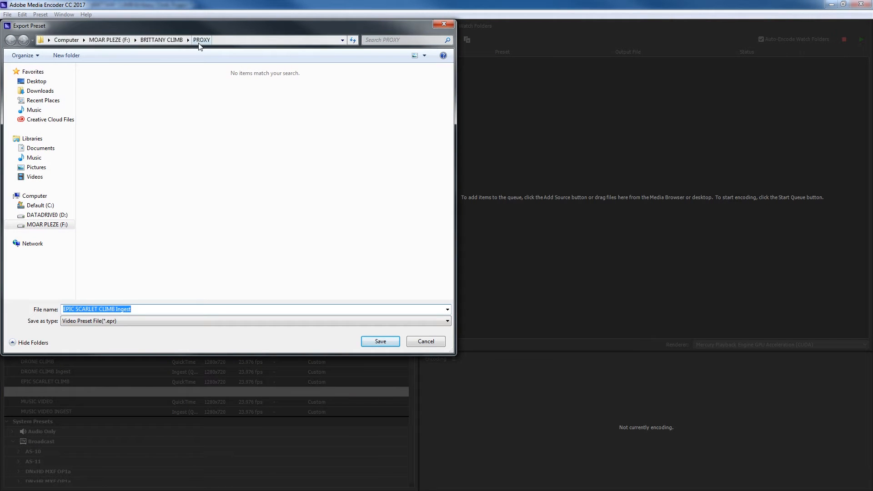
left_click(384, 339)
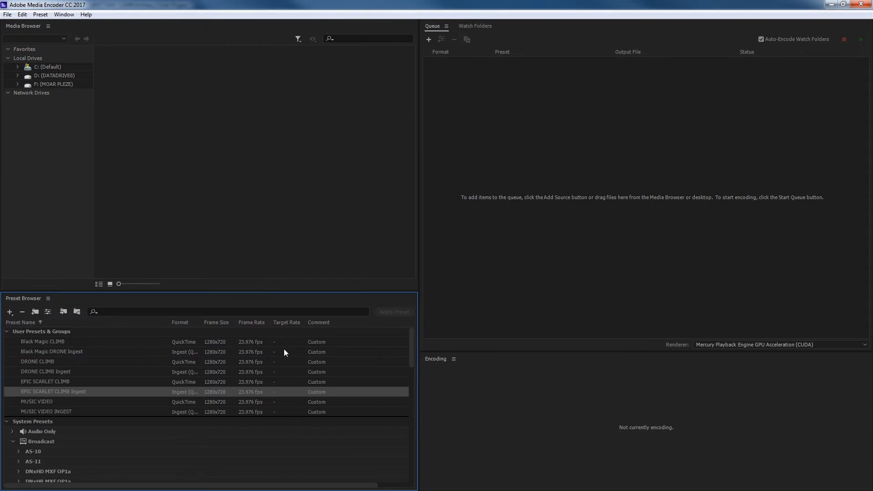
right_click(64, 370)
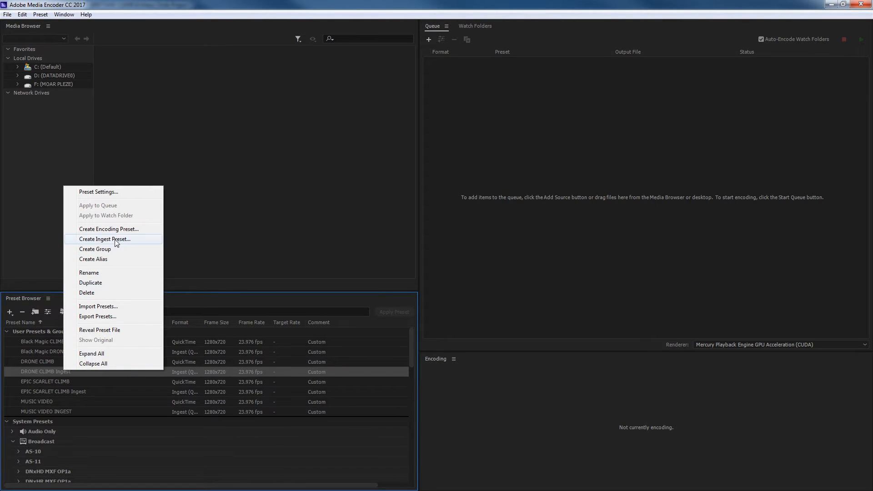
left_click(104, 316)
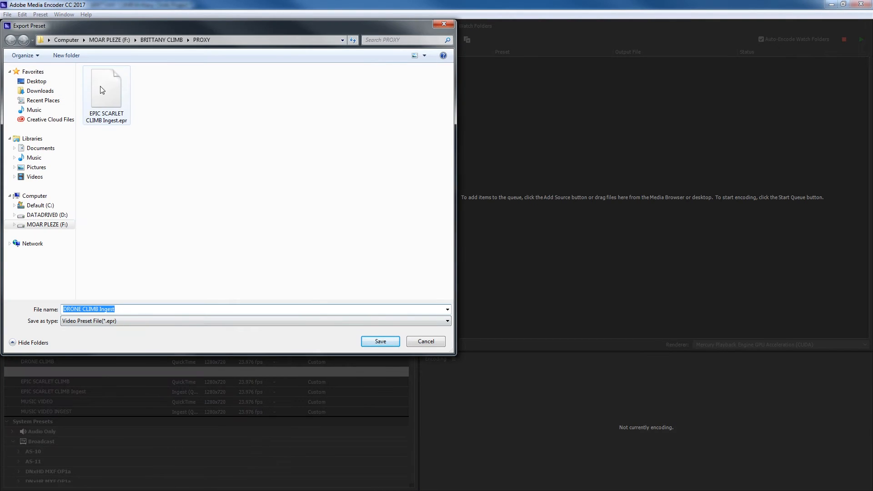
left_click(378, 340)
right_click(75, 350)
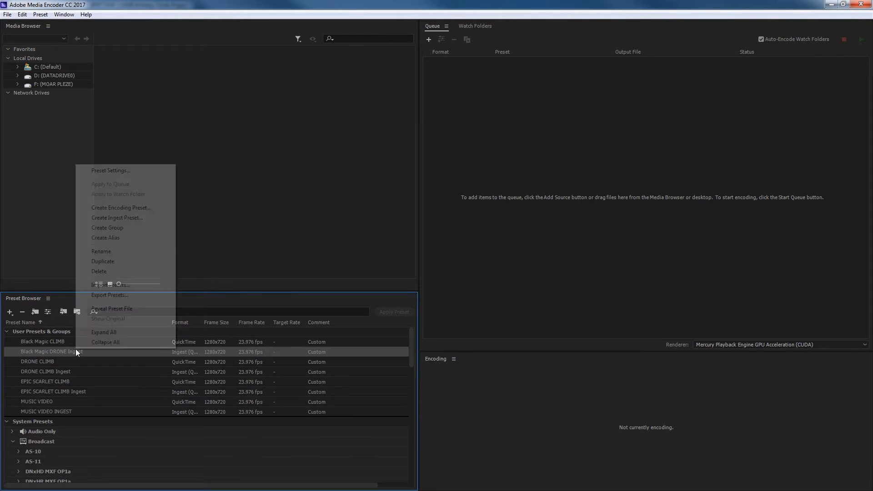
left_click(272, 309)
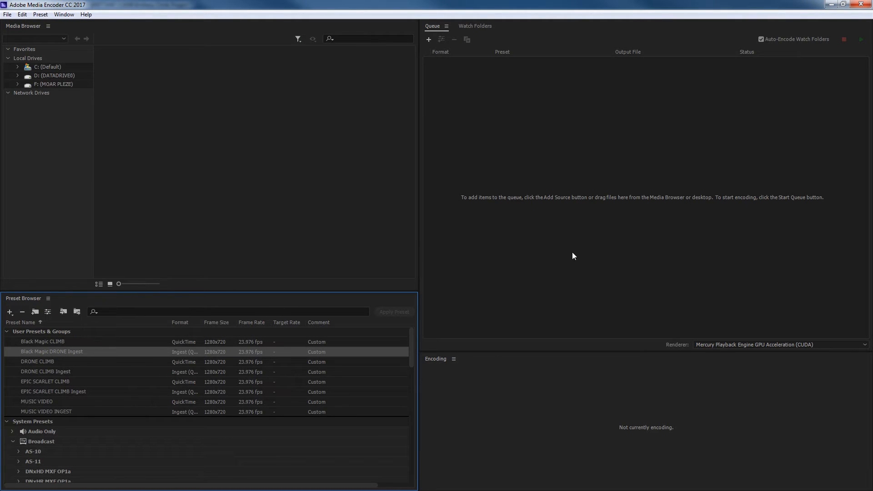
Switch to Premiere Pro and open proxy creation for all three clips in the SCARLET bin
left_click(831, 4)
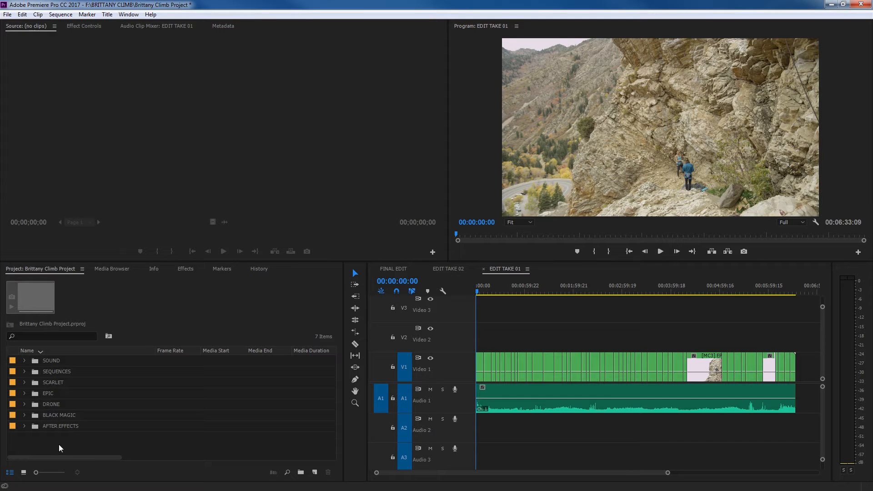
left_click(25, 383)
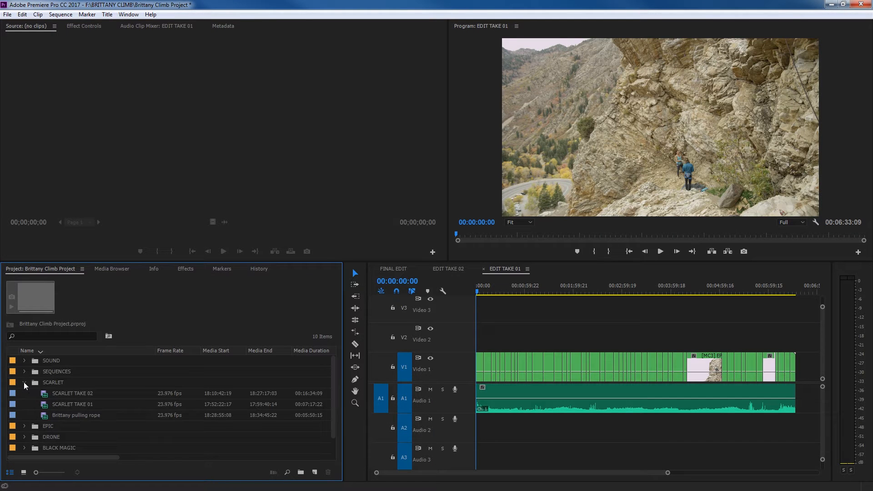
left_click(81, 393)
left_click(73, 413, "shift")
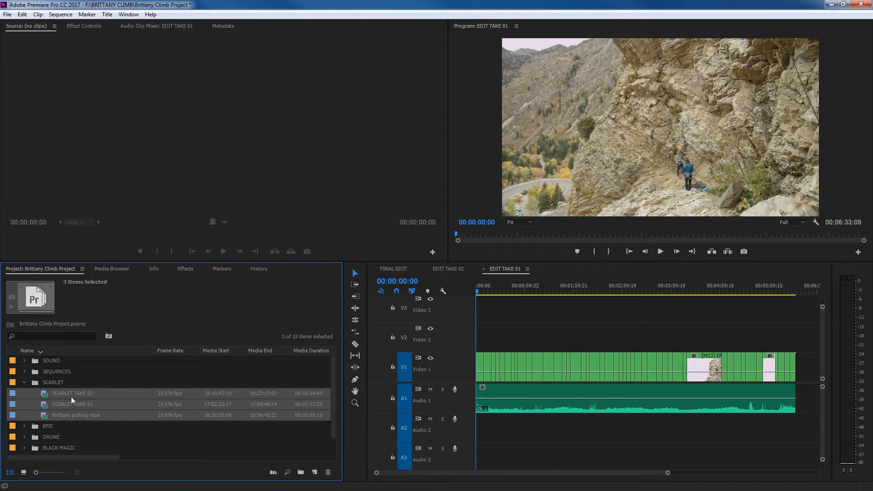
right_click(71, 395)
mouse_move(106, 327)
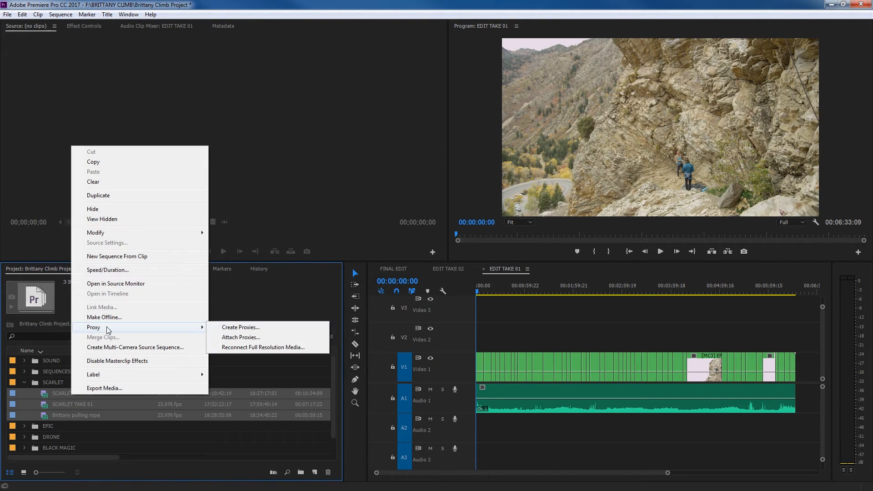
left_click(236, 328)
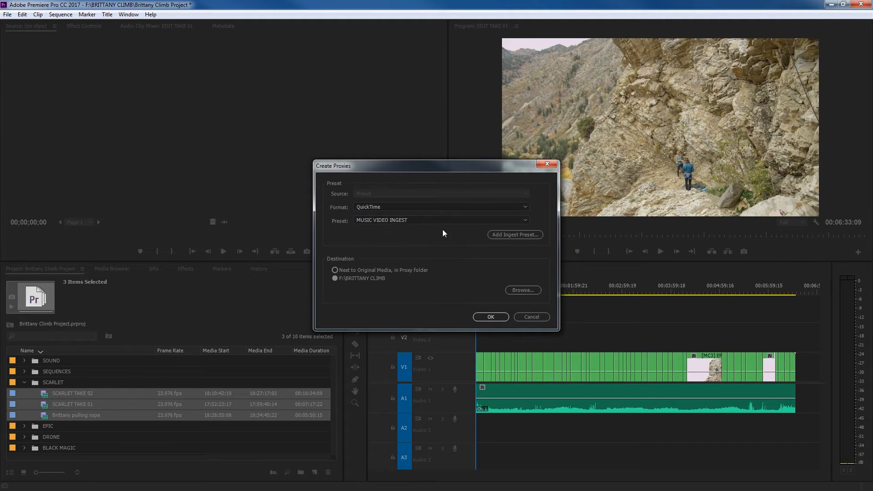
Add EPIC SCARLET CLIMB Ingest.epr from the climb project's PROXY folder and create the SCARLET proxies with that folder as destination
left_click(504, 234)
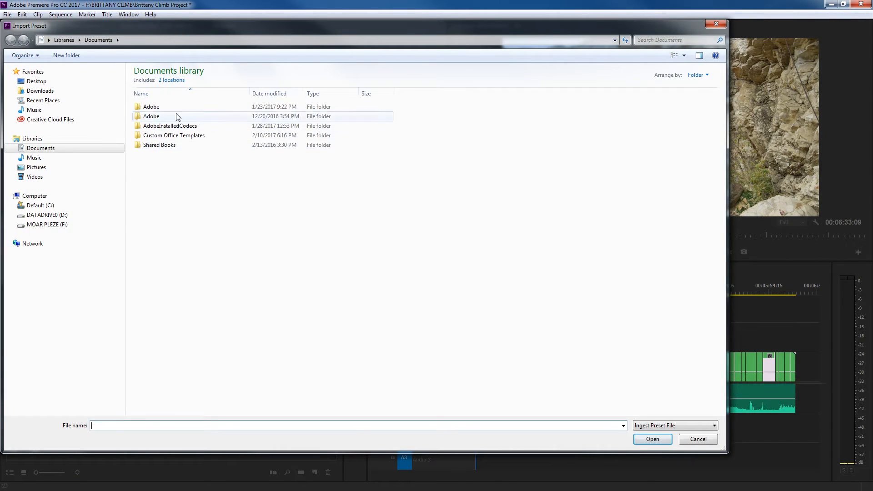
left_click(49, 224)
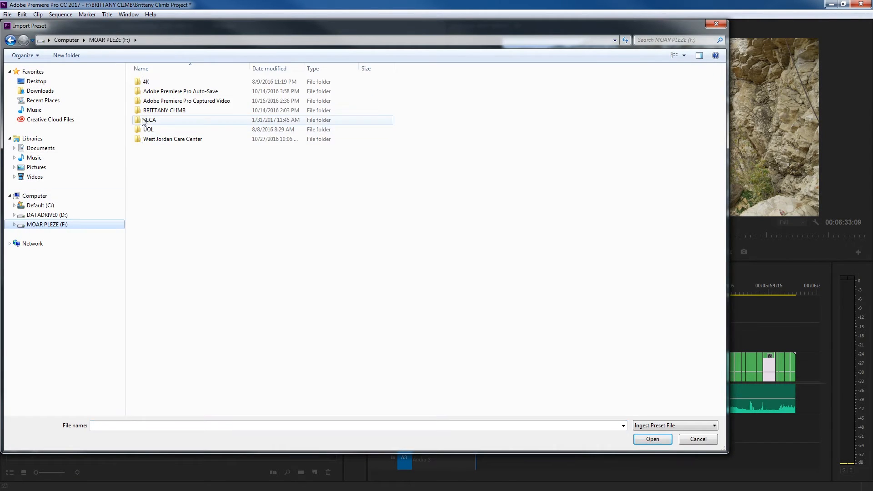
double_click(154, 111)
double_click(154, 148)
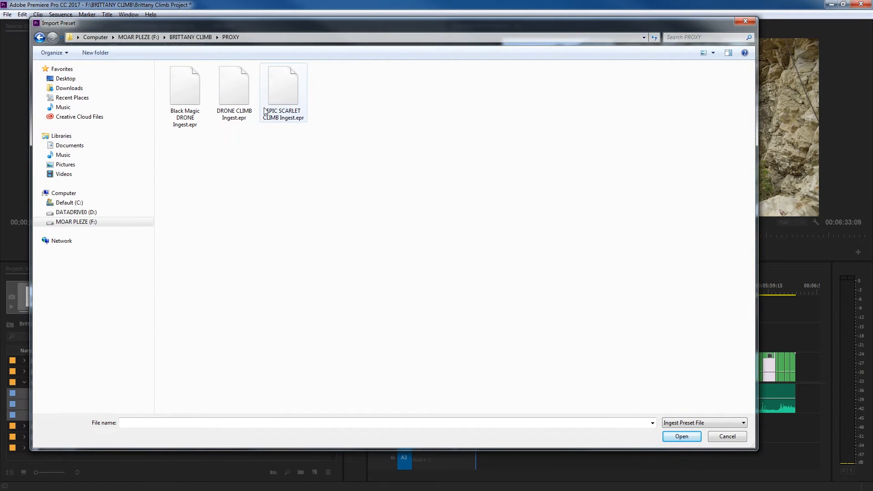
left_click(276, 90)
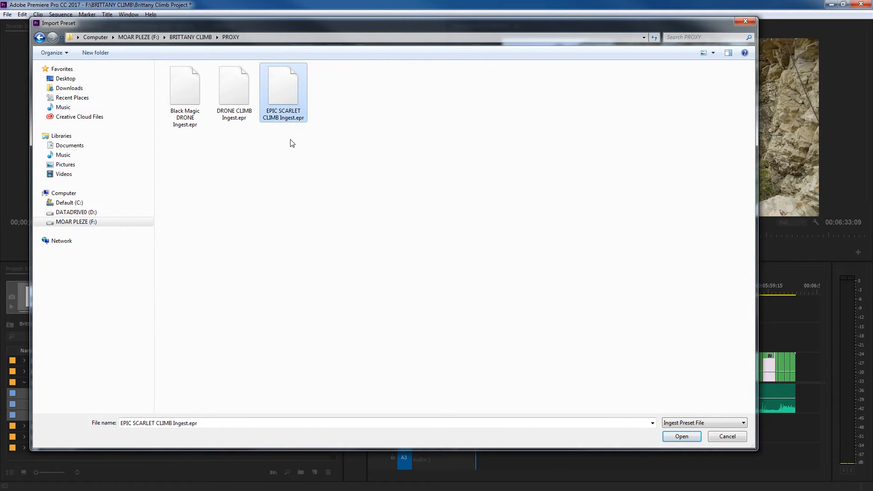
left_click(679, 436)
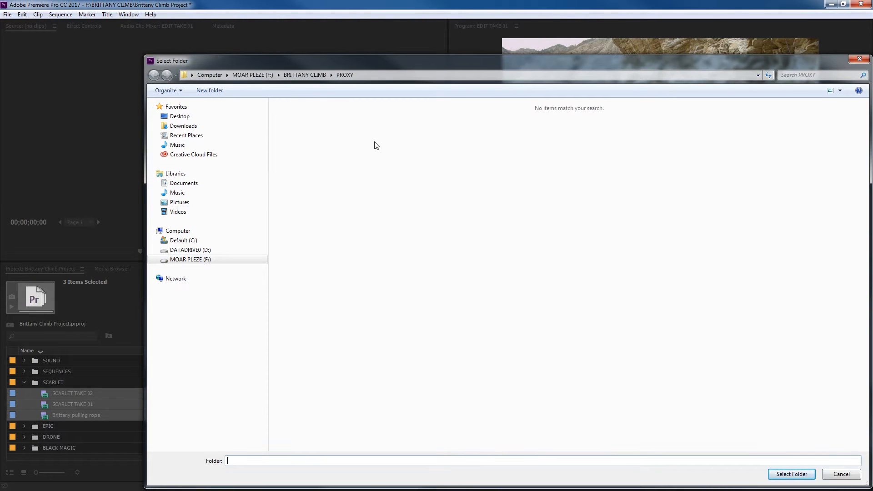
left_click(791, 474)
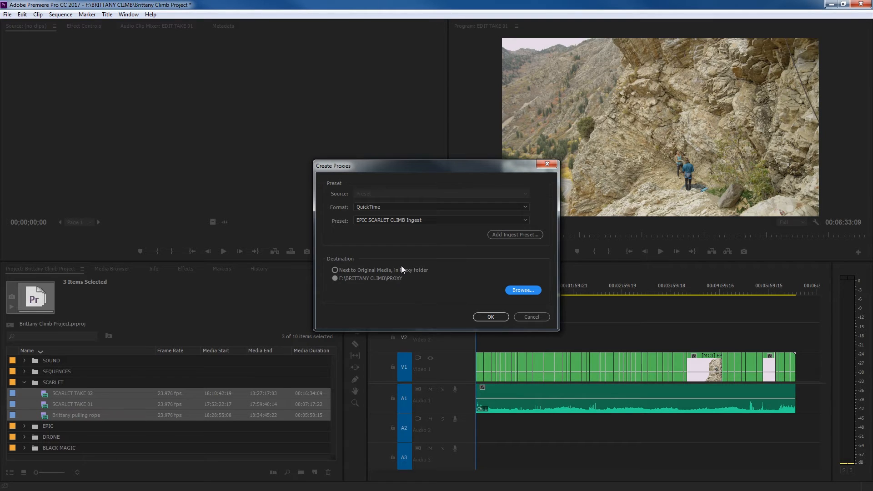
left_click(491, 317)
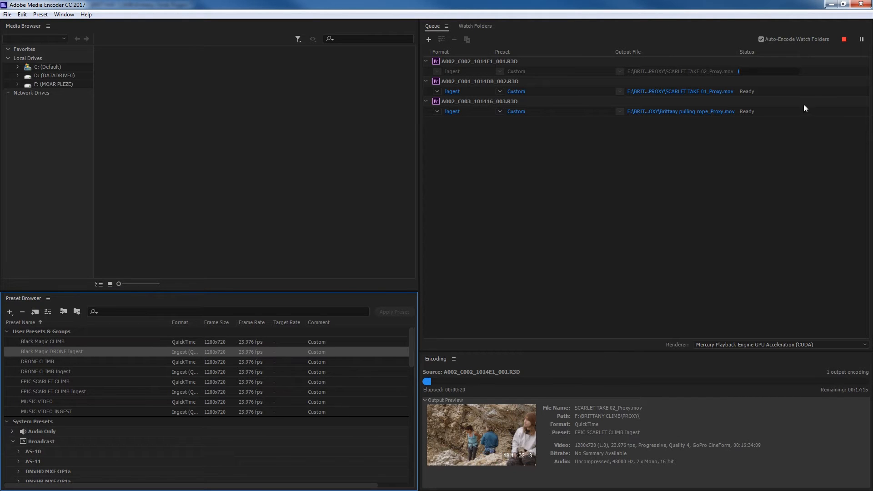
Return to Premiere Pro and create proxies of the four EPIC bin clips with the EPIC SCARLET CLIMB Ingest preset
left_click(832, 4)
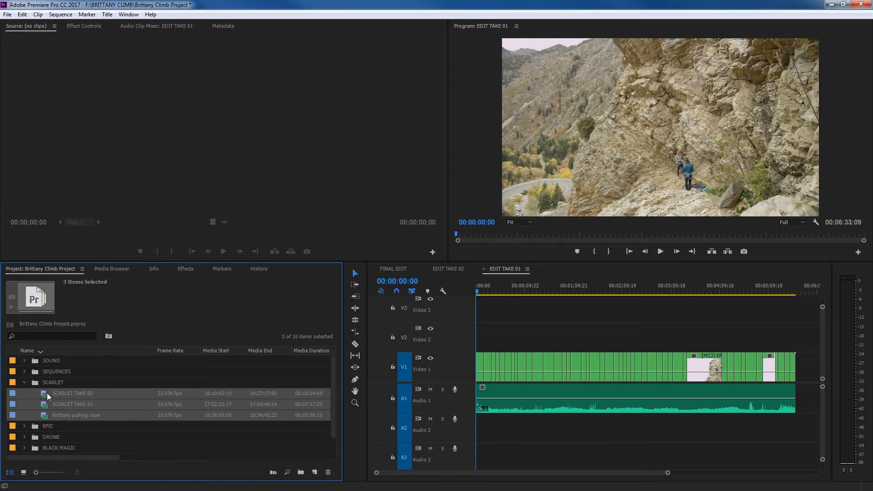
left_click(28, 383)
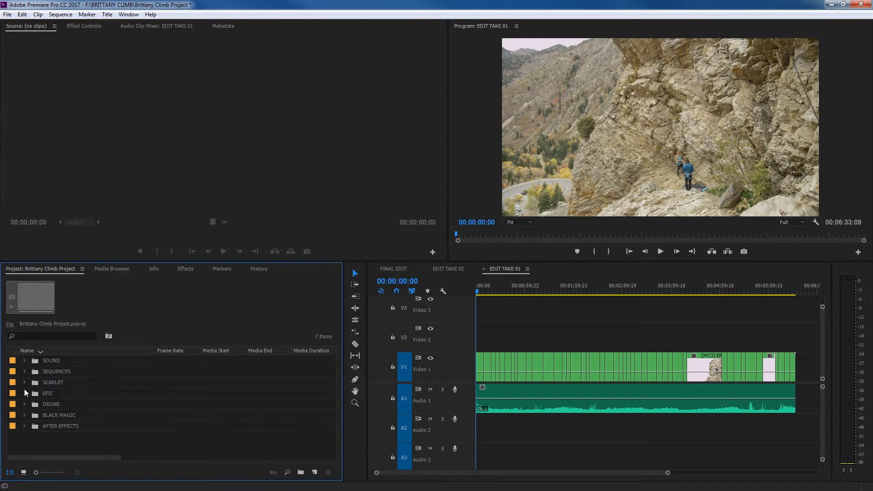
left_click(24, 392)
left_click(61, 405)
left_click(64, 432, "shift")
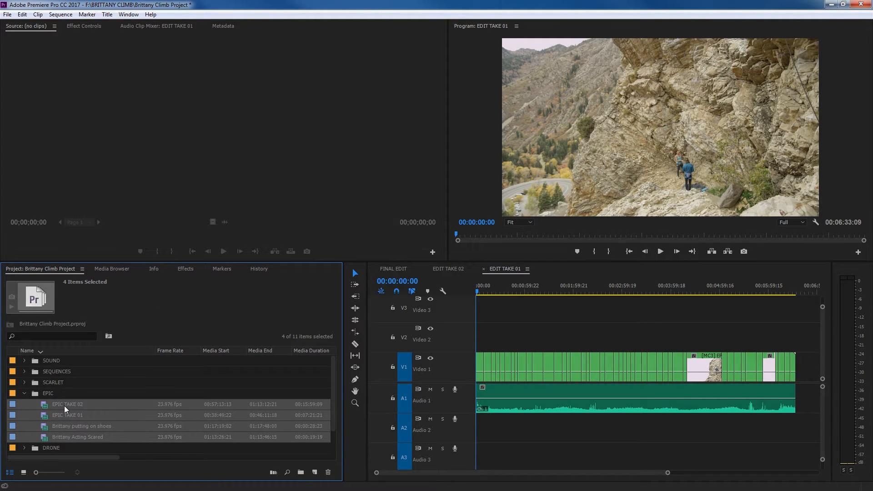
right_click(64, 406)
mouse_move(110, 338)
left_click(232, 338)
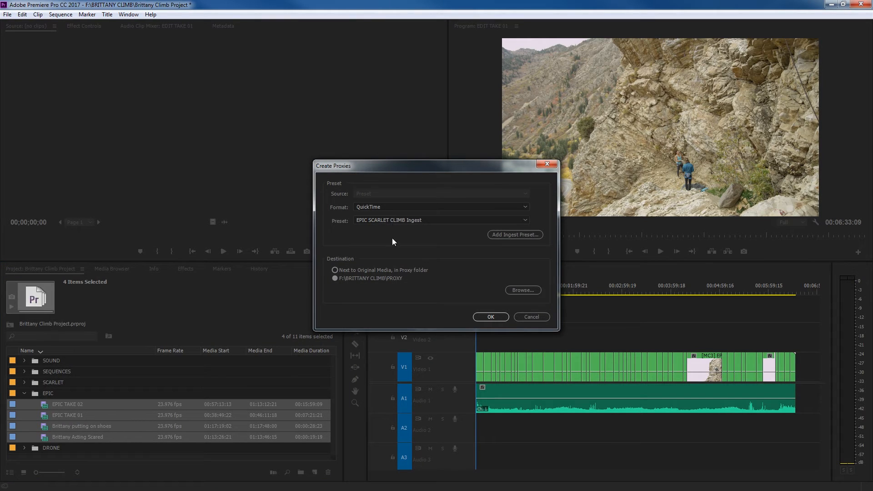
left_click(491, 317)
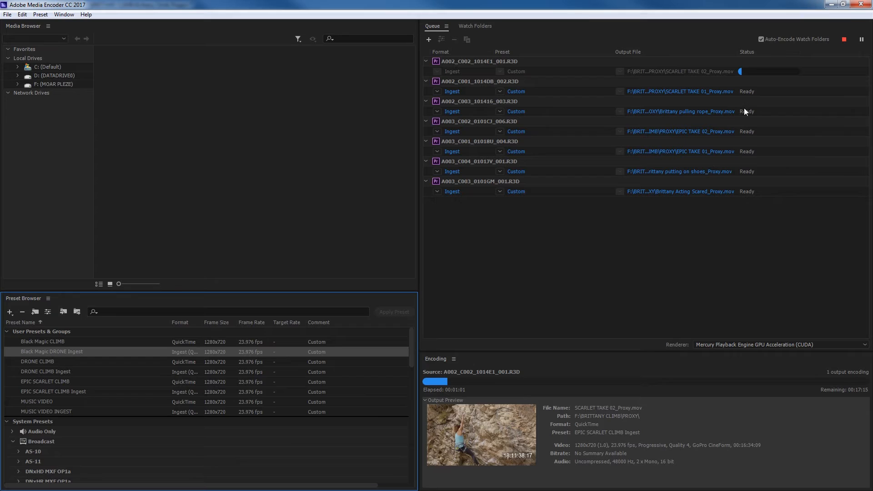
Switch to Premiere Pro and create proxies of the four DRONE bin clips, adding DRONE CLIMB Ingest.epr from the PROXY folder as their ingest preset
left_click(831, 5)
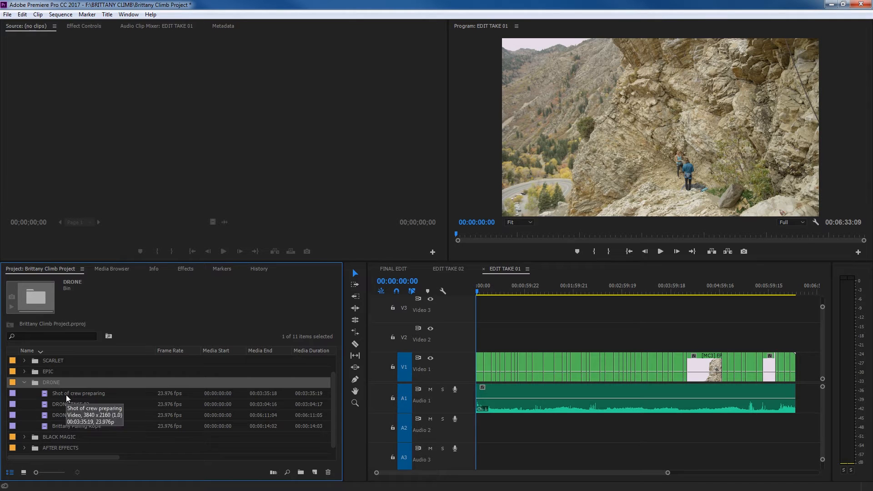
left_click(66, 394)
left_click(66, 426, "shift")
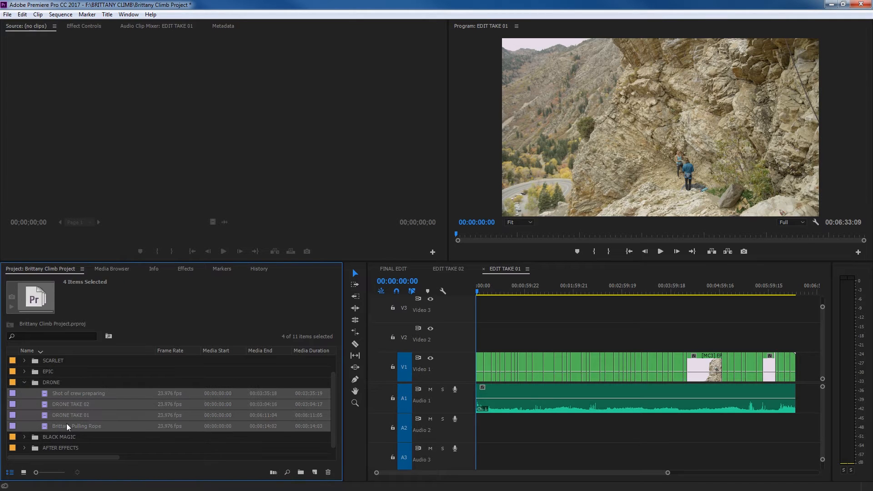
right_click(70, 396)
mouse_move(195, 326)
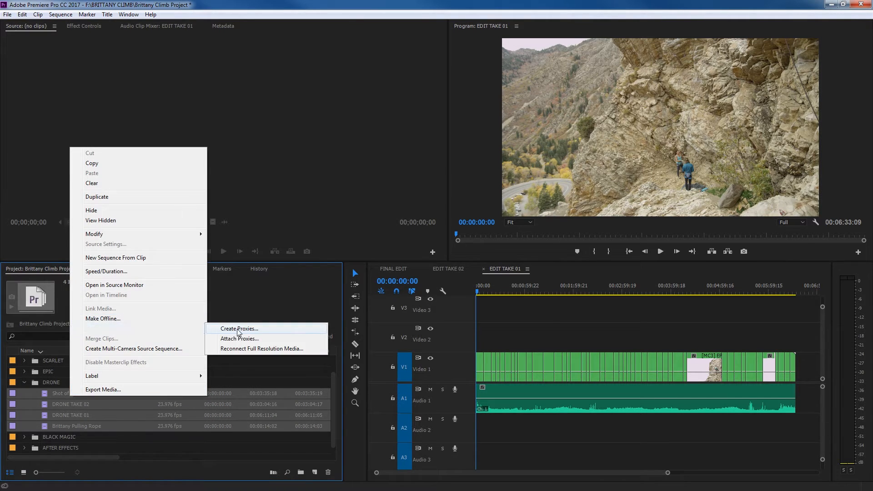
left_click(236, 328)
left_click(412, 218)
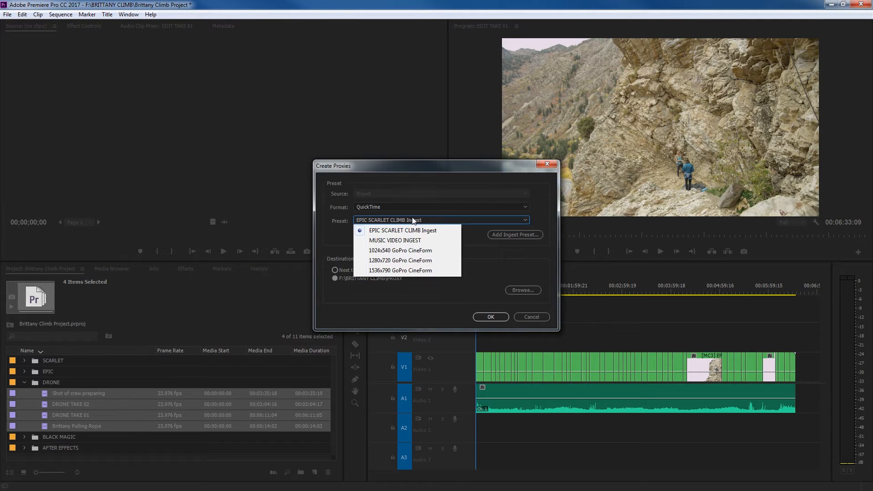
left_click(499, 236)
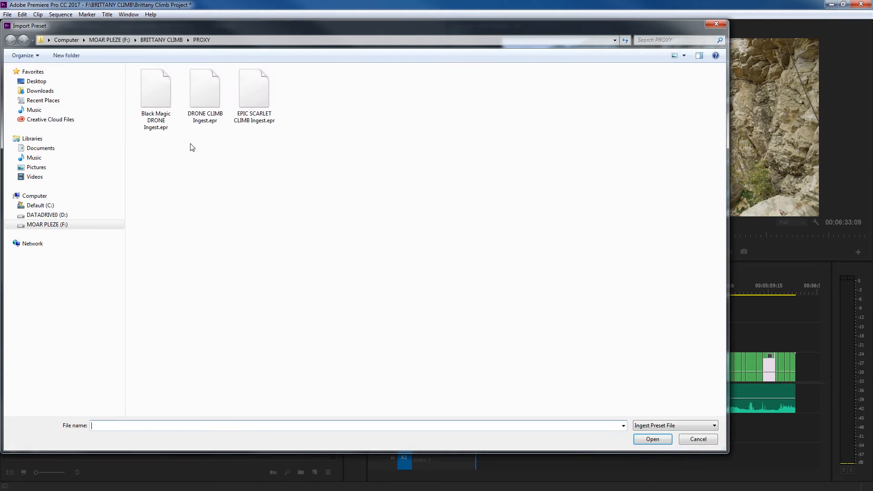
double_click(204, 95)
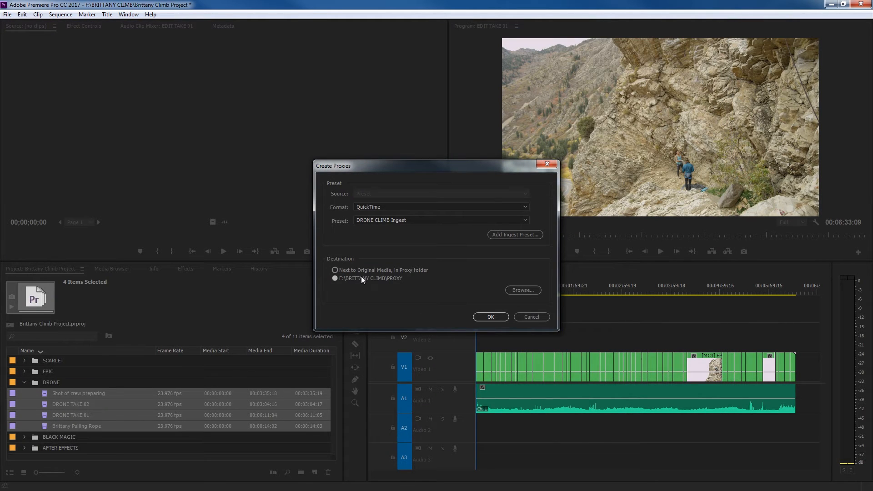
left_click(478, 316)
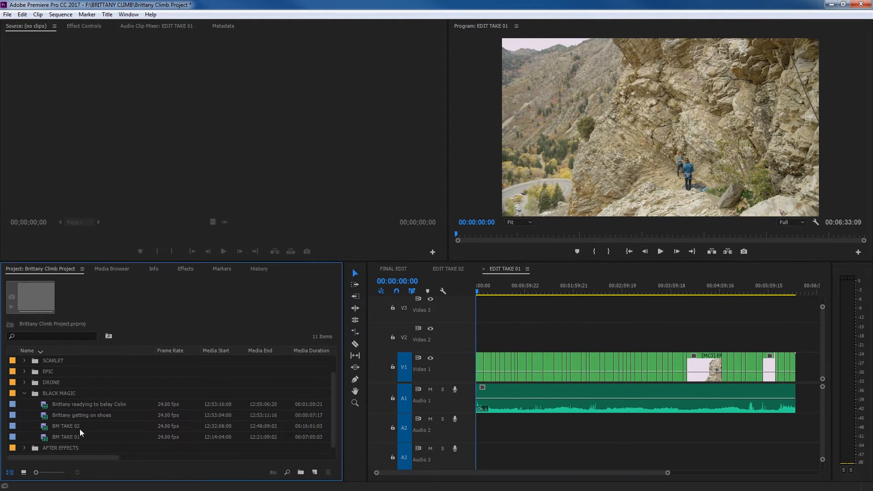
Create proxies of the four BLACK MAGIC bin clips, adding Black Magic DRONE Ingest.epr from the PROXY folder as their ingest preset
left_click(86, 403)
left_click(67, 438, "shift")
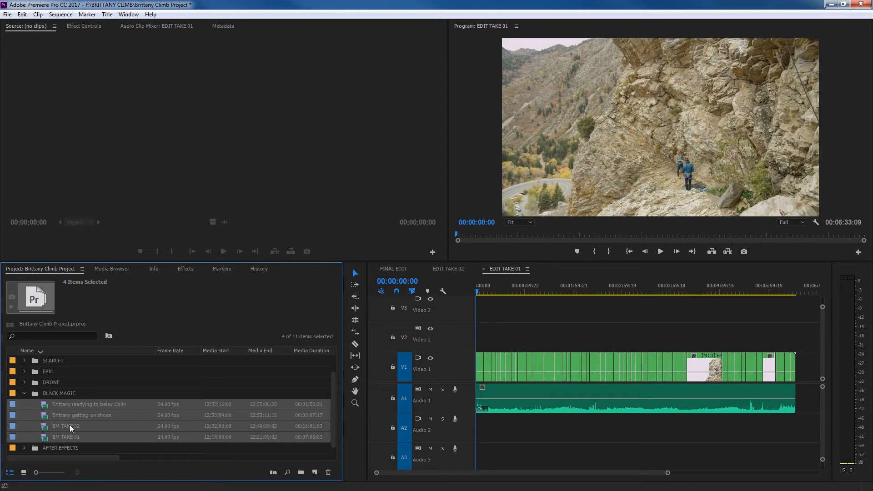
right_click(75, 405)
mouse_move(180, 339)
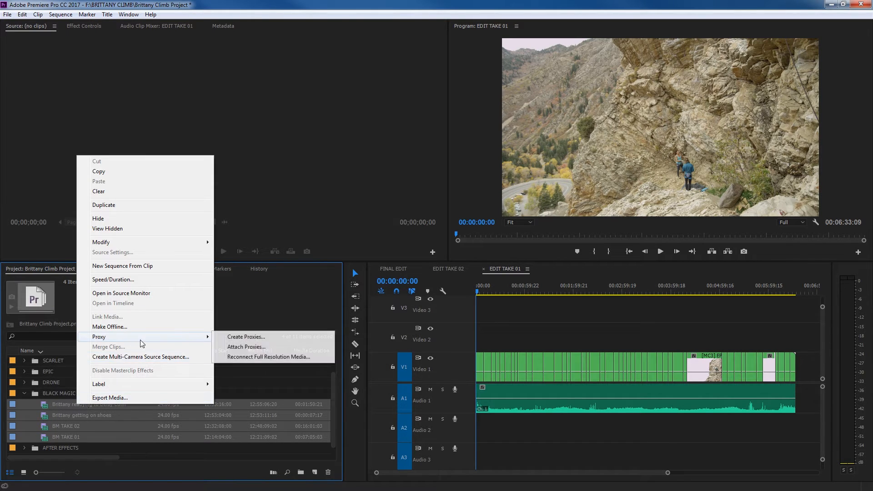
left_click(227, 337)
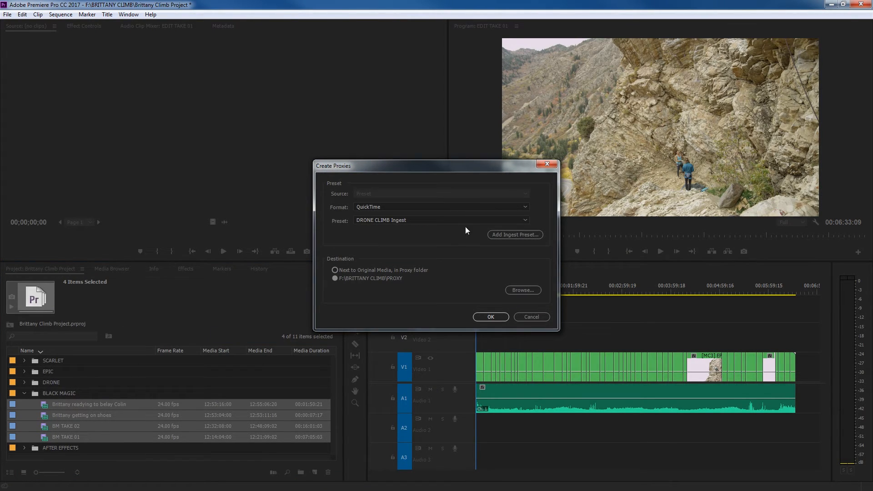
left_click(504, 233)
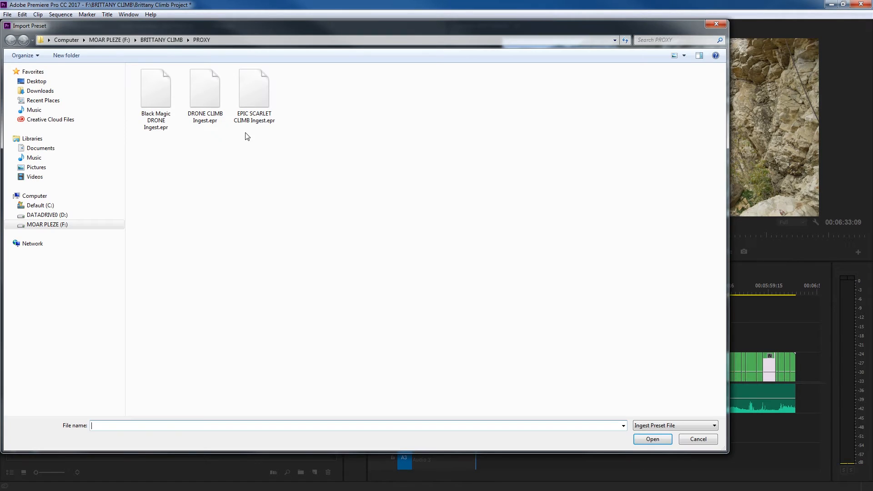
double_click(160, 89)
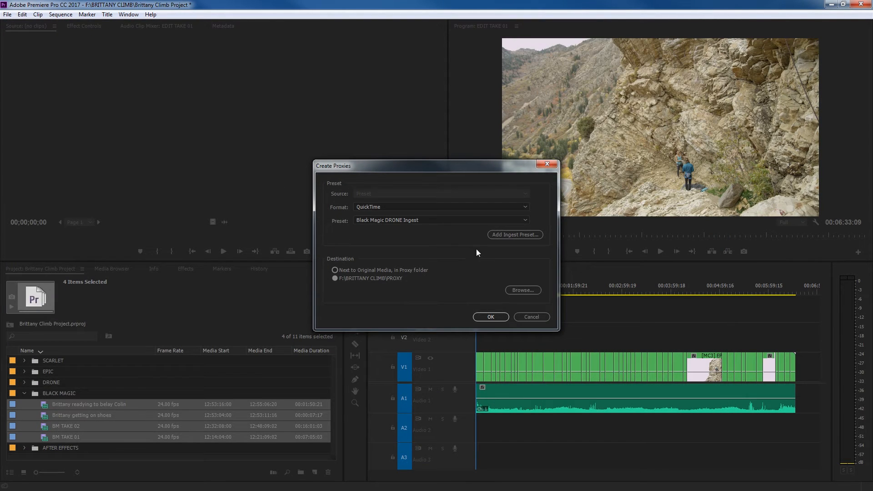
left_click(499, 318)
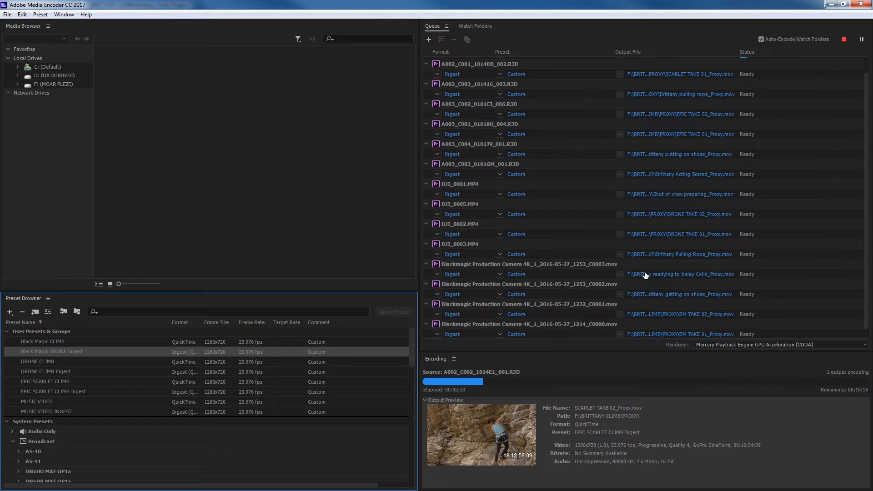
Review the status of all proxy jobs in the Media Encoder queue, and close Media Encoder once encoding is finished
left_click_drag(866, 106, 866, 86)
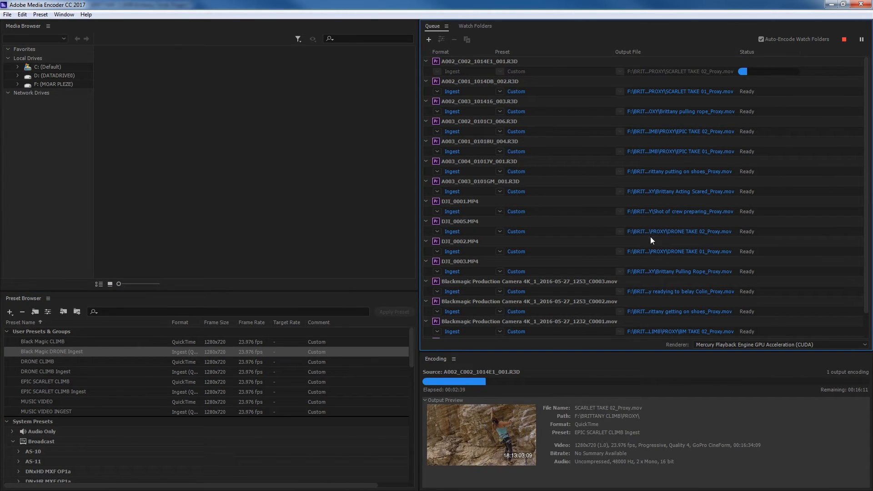
scroll(867, 226, "down", 2)
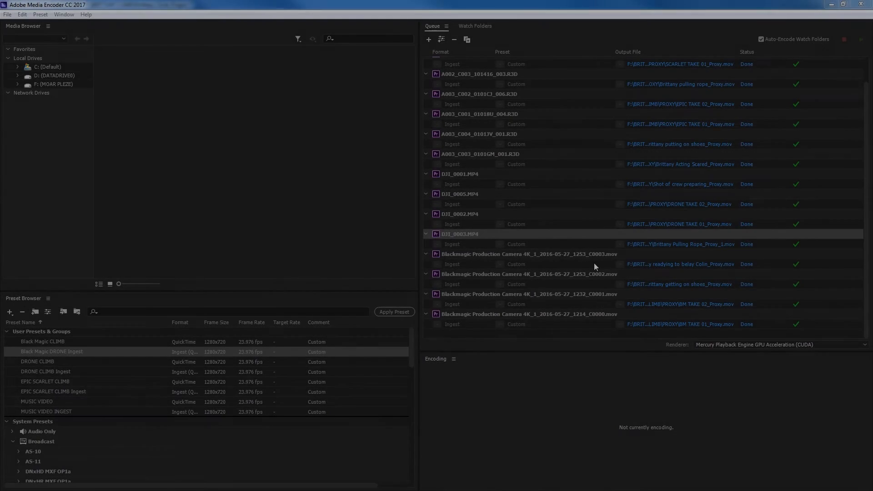
left_click(802, 185)
scroll(809, 195, "up", 2)
scroll(805, 196, "down", 2)
scroll(809, 178, "up", 2)
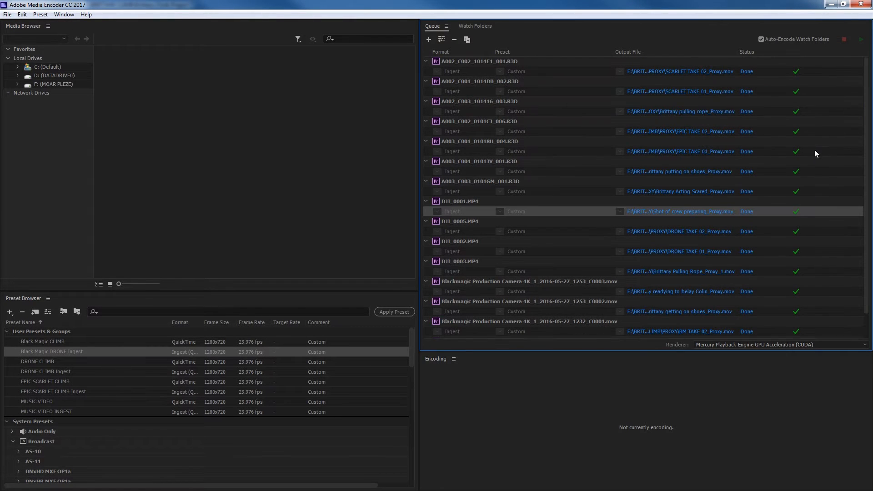
left_click(861, 4)
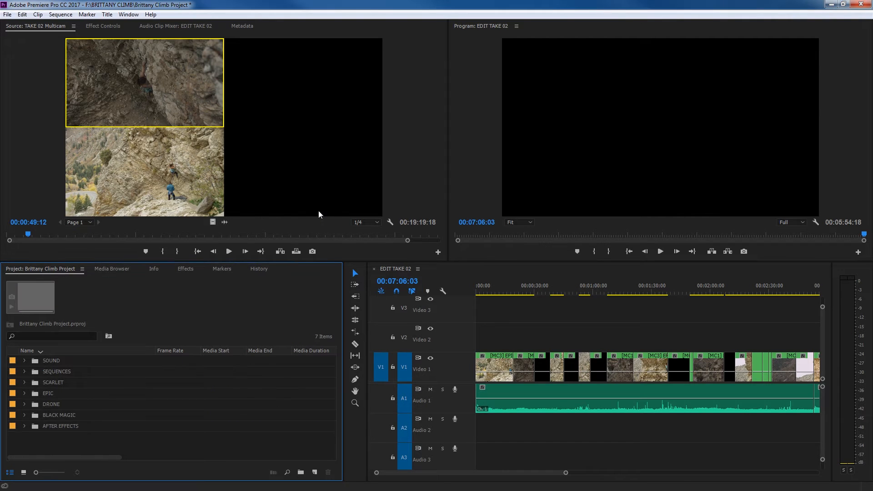
Add the Toggle Proxies control to the transport controls of both the Source and Program monitors in Premiere Pro
left_click(319, 214)
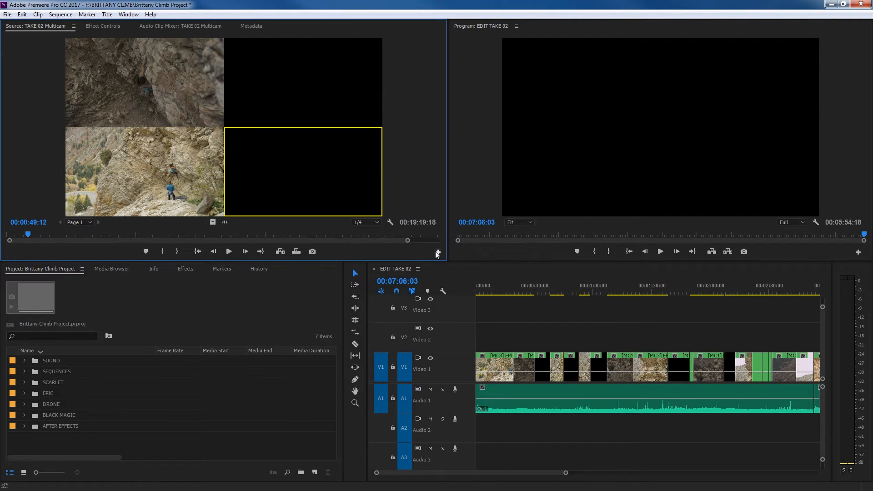
left_click(437, 251)
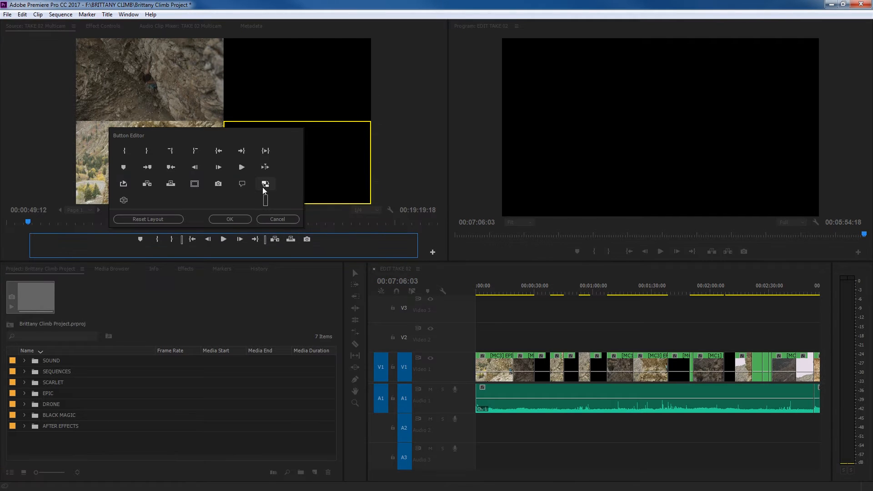
left_click_drag(264, 185, 322, 243)
left_click(230, 219)
left_click(857, 253)
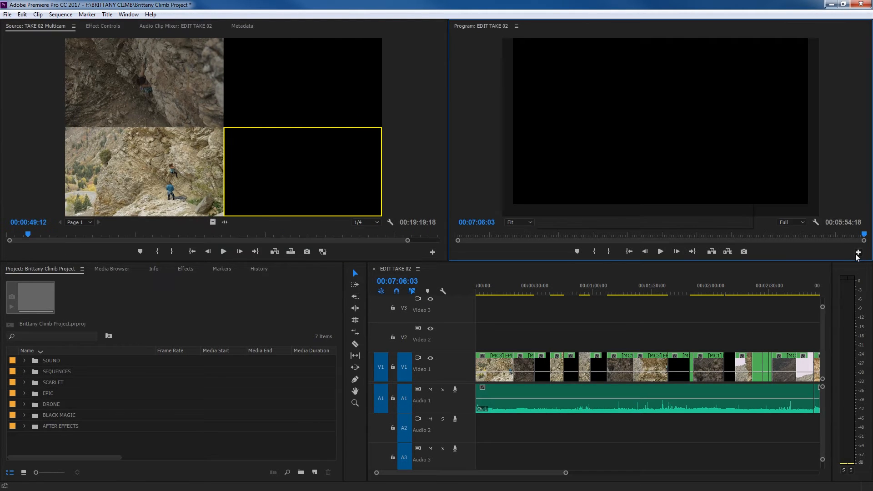
left_click_drag(736, 183, 753, 255)
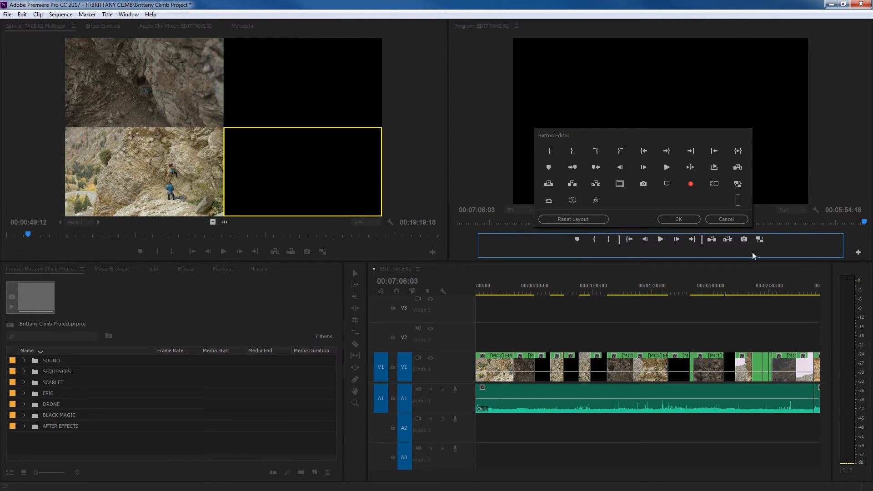
left_click(680, 220)
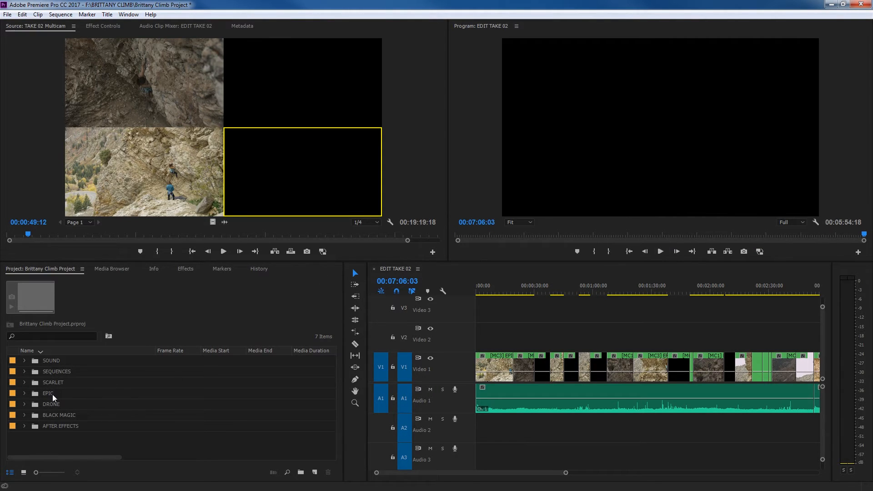
Load Shot of crew preparing from the DRONE bin in the Source monitor and compare its proxy with the full-resolution image
left_click(24, 404)
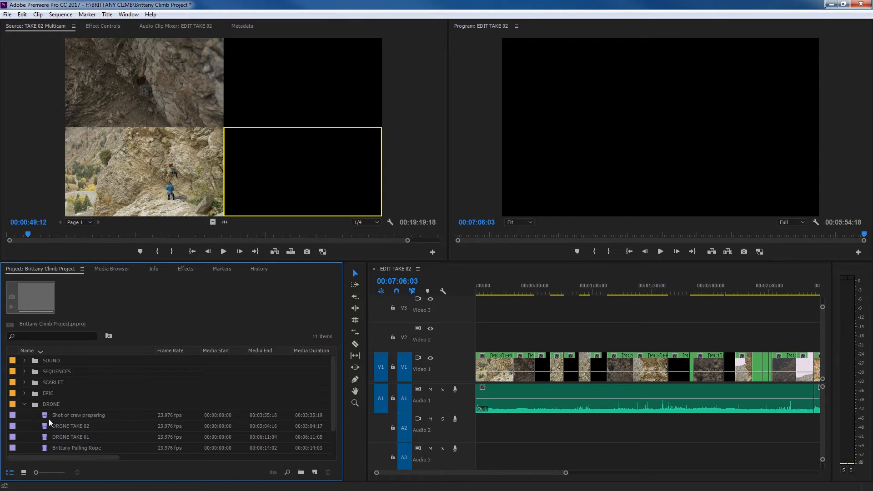
double_click(47, 415)
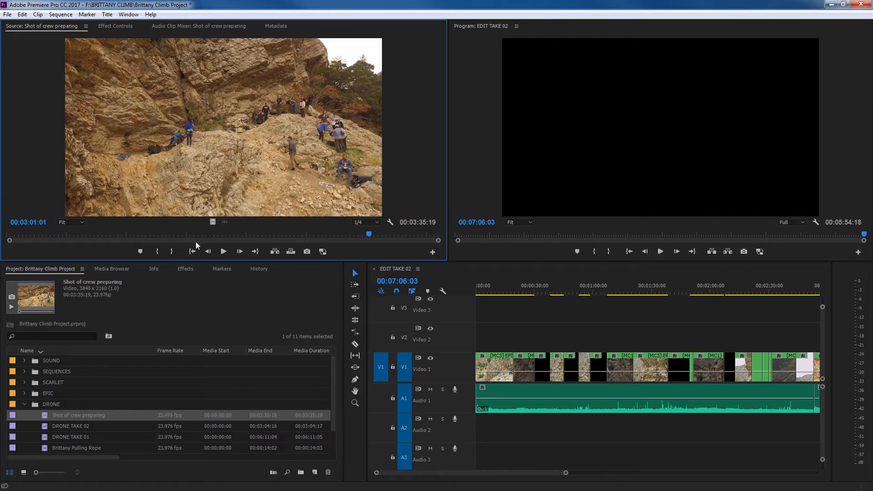
left_click(322, 252)
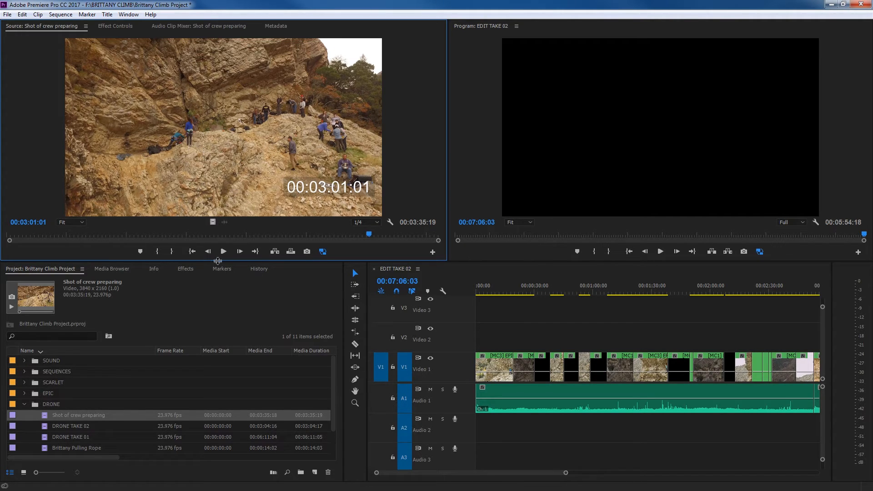
left_click(322, 253)
left_click(323, 253)
left_click(323, 253)
left_click(323, 252)
left_click(322, 253)
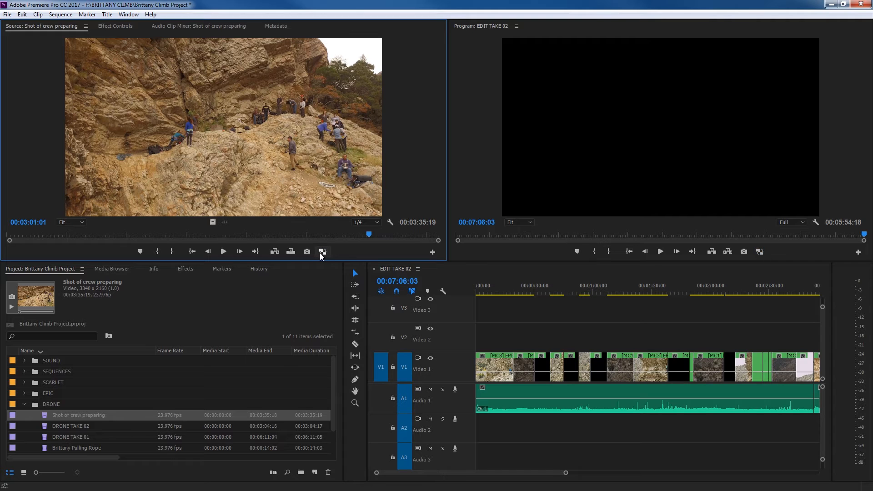
left_click(24, 404)
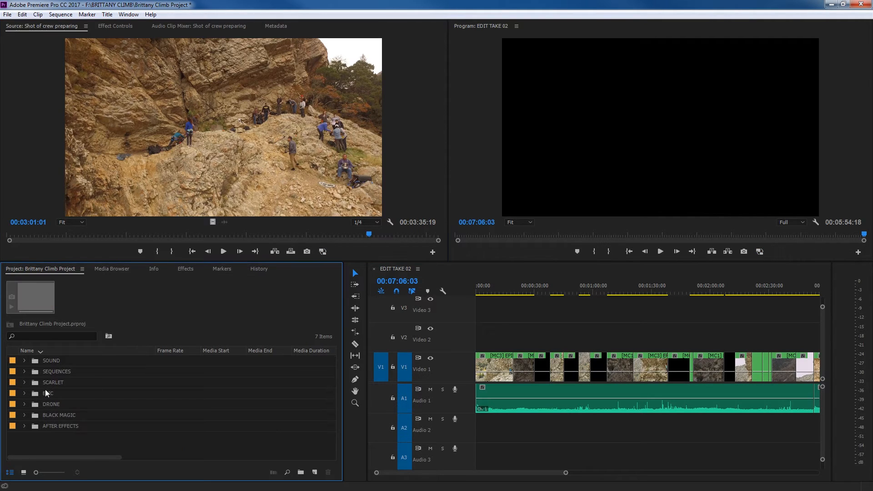
Load EPIC TAKE 02 from the EPIC bin in the Source monitor and compare its proxy with the full-resolution image
left_click(21, 395)
double_click(48, 403)
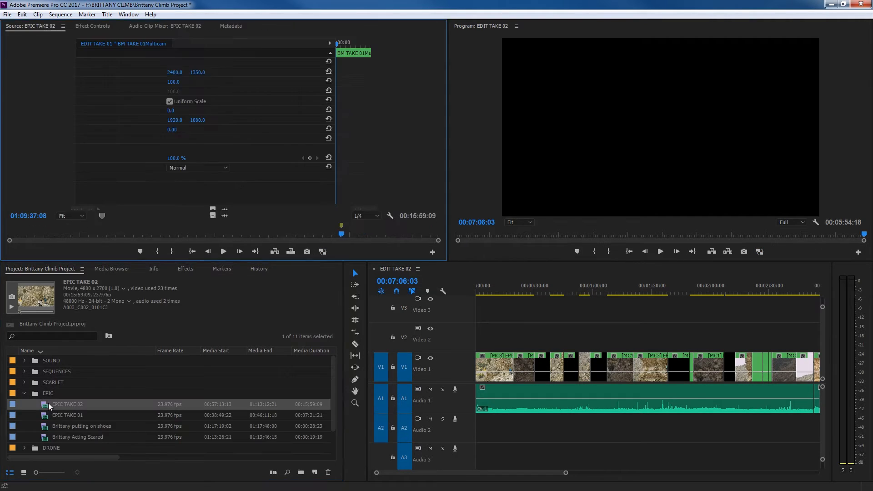
left_click(325, 256)
left_click(326, 255)
left_click(325, 255)
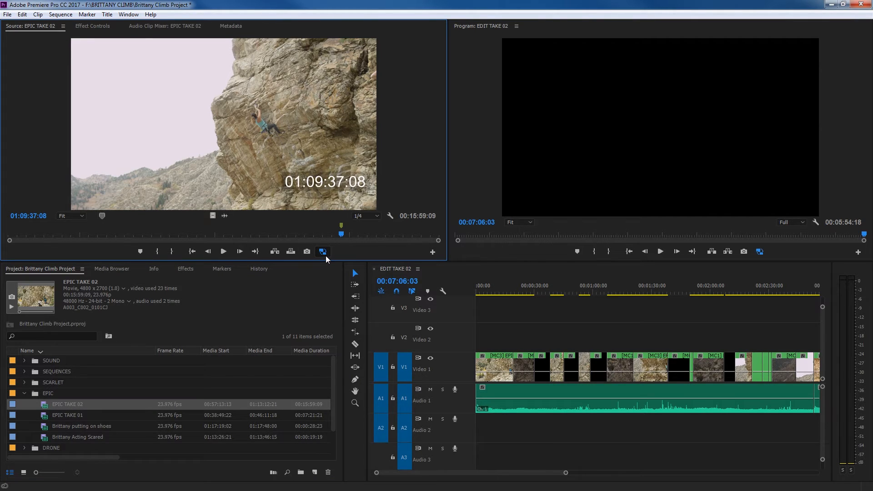
left_click(320, 256)
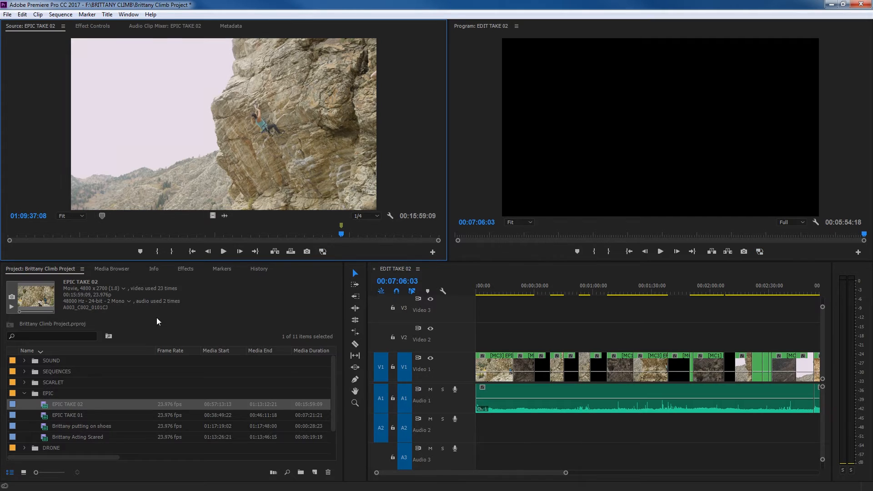
left_click(25, 394)
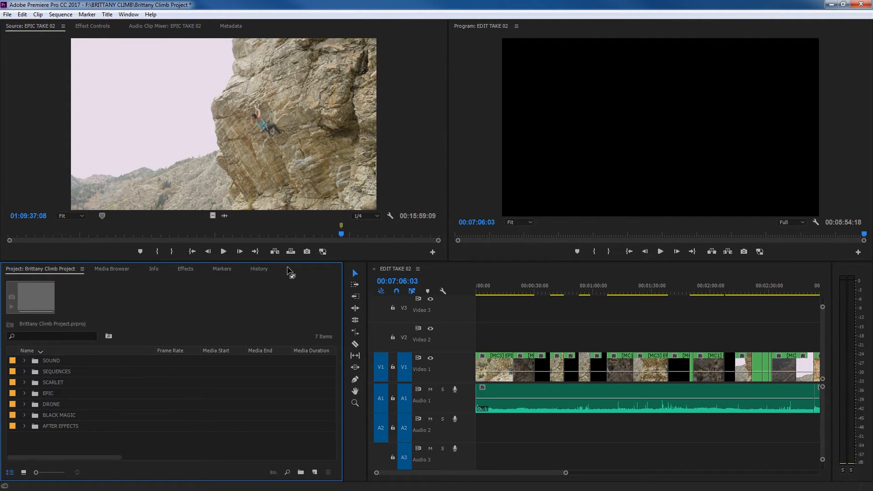
left_click(321, 254)
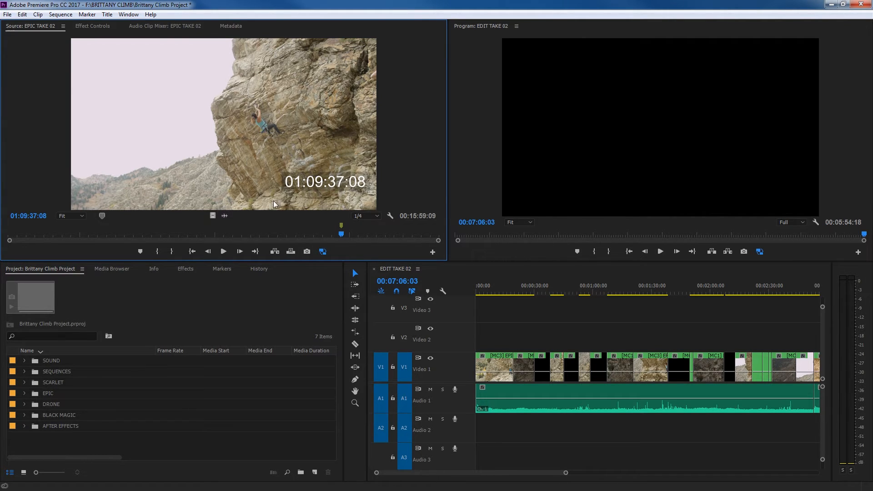
left_click(322, 253)
left_click(116, 452)
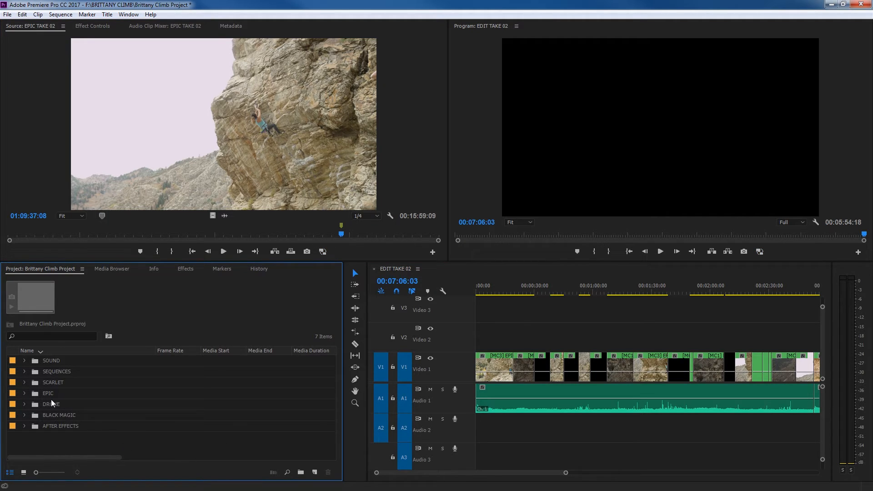
Create a new sequence from BM TAKE 01 in the BLACK MAGIC bin
left_click(24, 382)
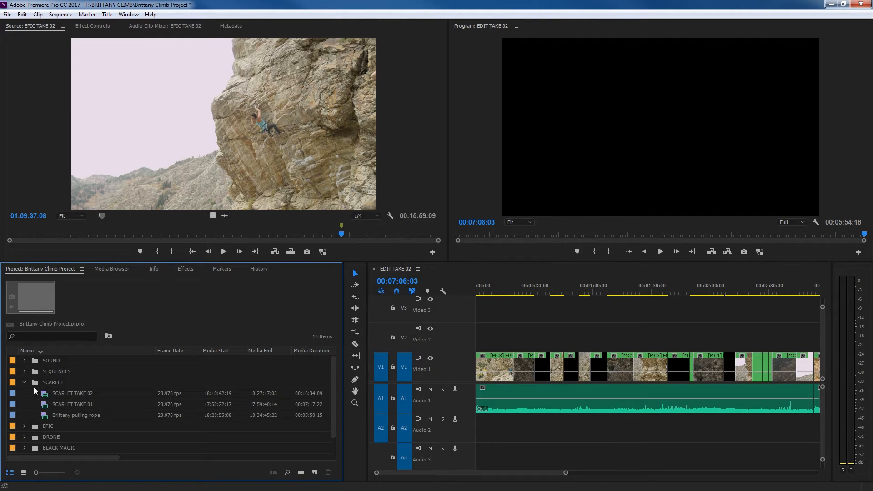
left_click(24, 383)
left_click(24, 415)
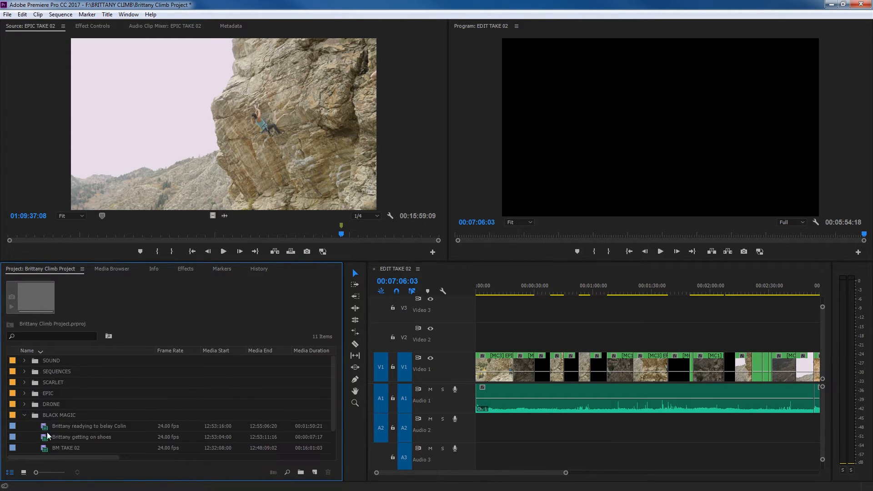
scroll(47, 435, "down", 2)
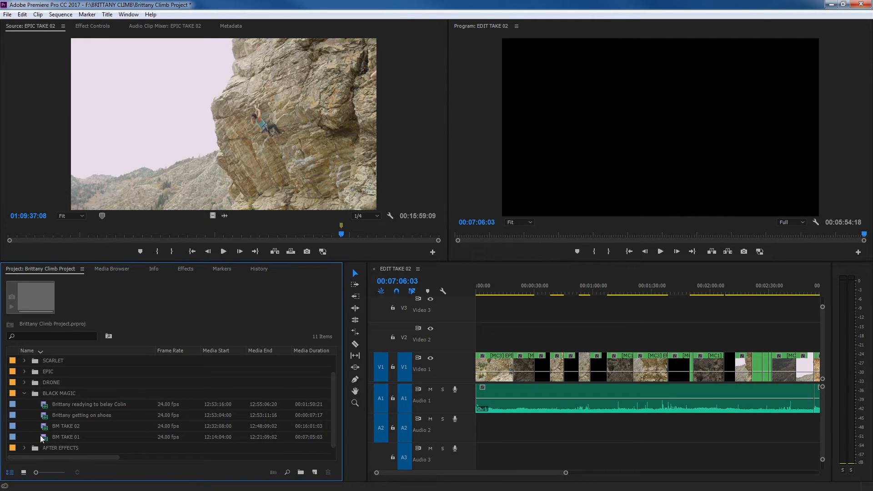
left_click(40, 436)
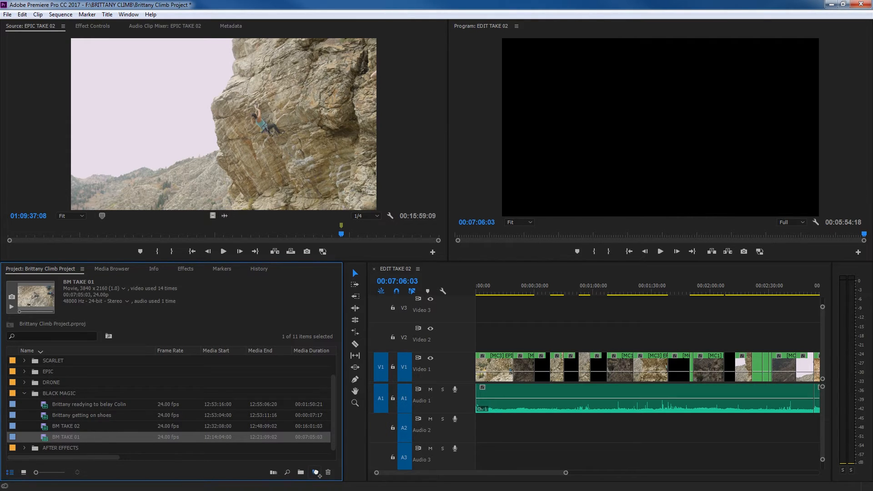
left_click_drag(320, 475, 316, 473)
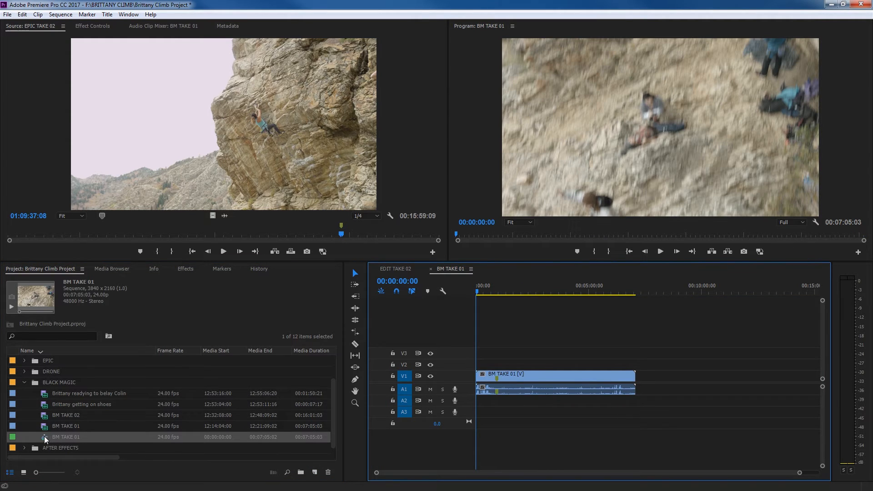
Move the BM TAKE 01 sequence out of the BLACK MAGIC bin to the project root and rename it MULTICAM FINAL
left_click(44, 437)
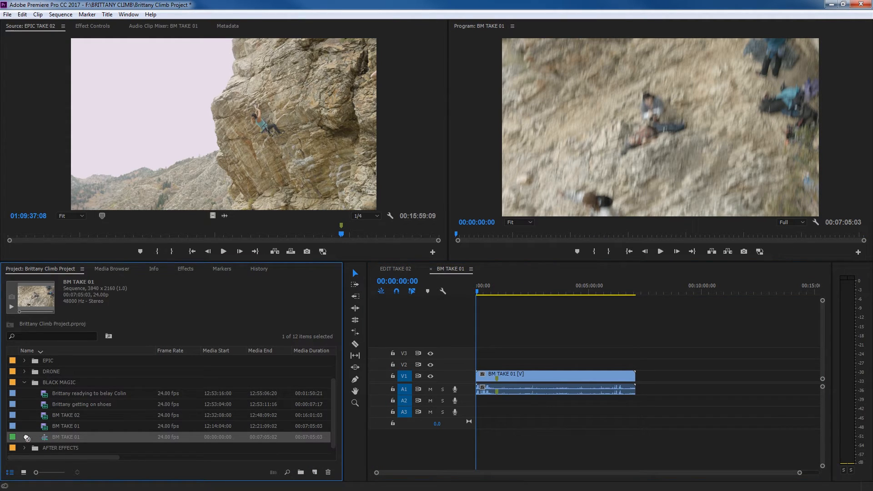
left_click_drag(23, 437, 23, 437)
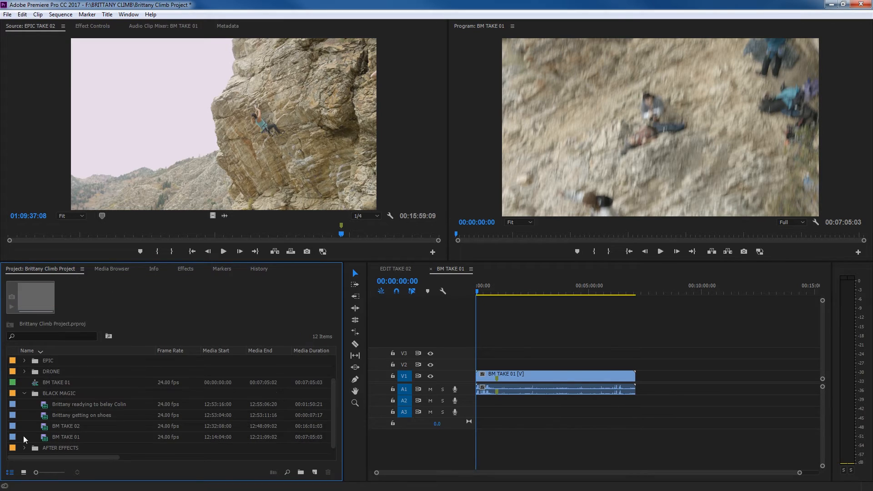
left_click(25, 393)
left_click(54, 412)
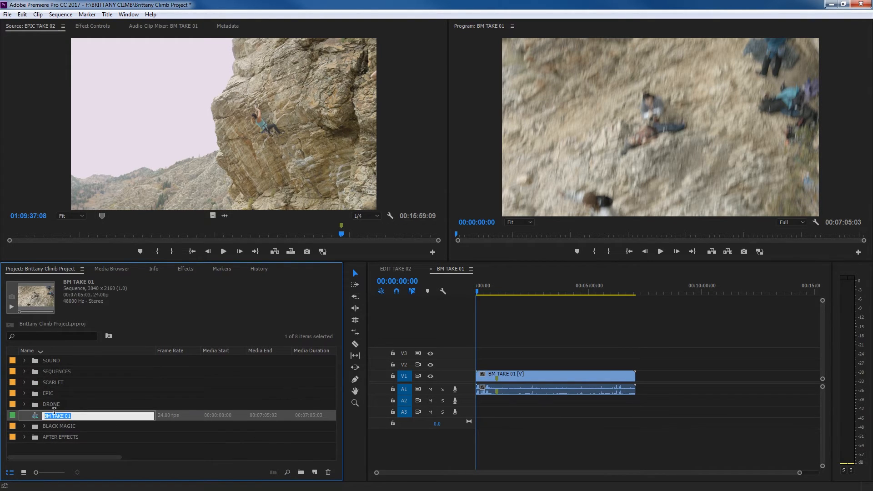
type("MULTICAM FINAL")
left_click(103, 432)
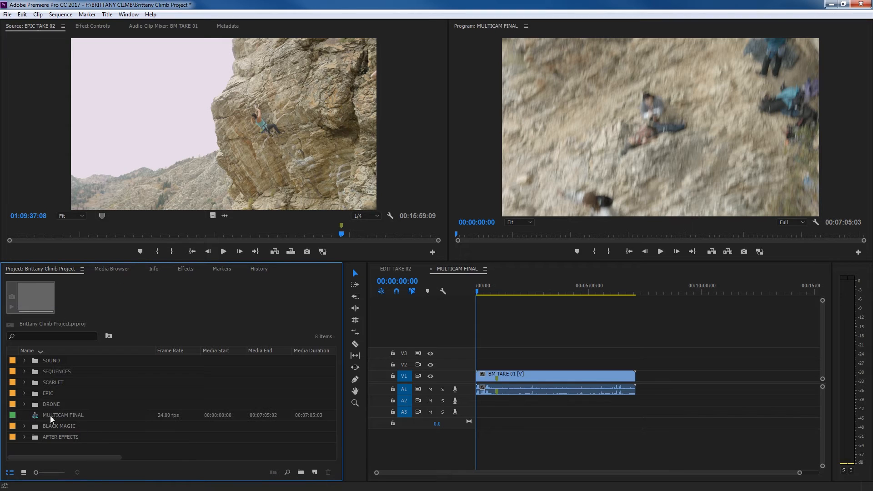
Delete the BM TAKE 01 video and audio clips from the MULTICAM FINAL timeline to leave the sequence empty
left_click(36, 413)
left_click_drag(501, 335, 521, 405)
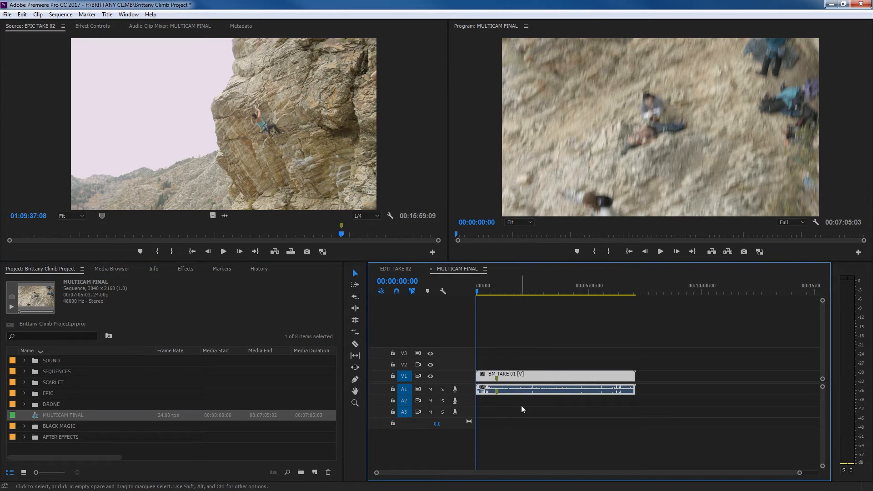
key("Delete")
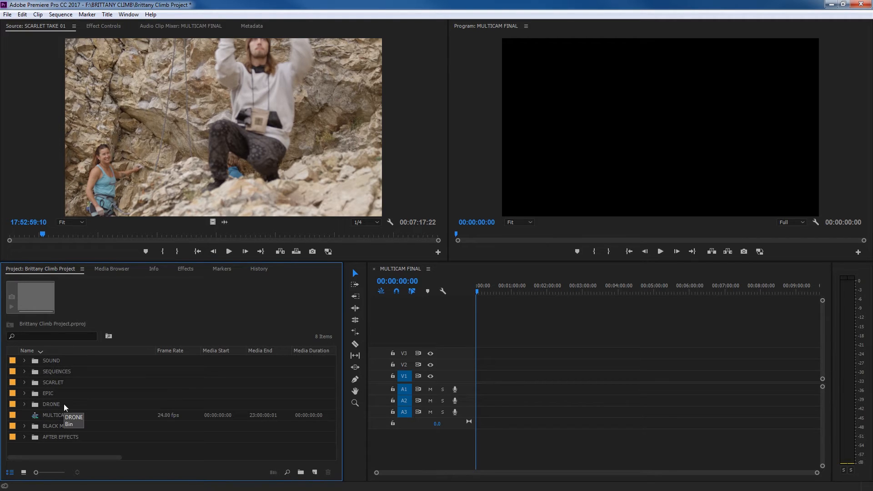
Load SCARLET TAKE 01 from the SCARLET bin in the Source monitor and play the section just before the hand clap
key("grave")
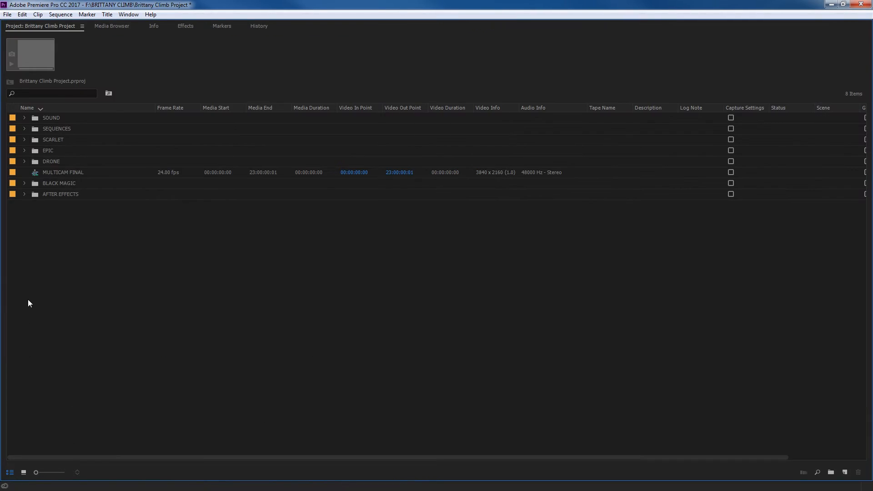
left_click(25, 139)
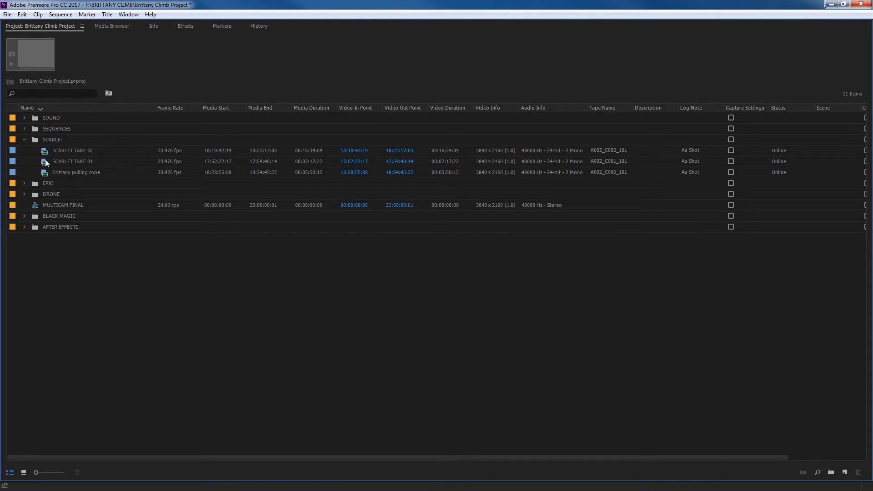
double_click(45, 159)
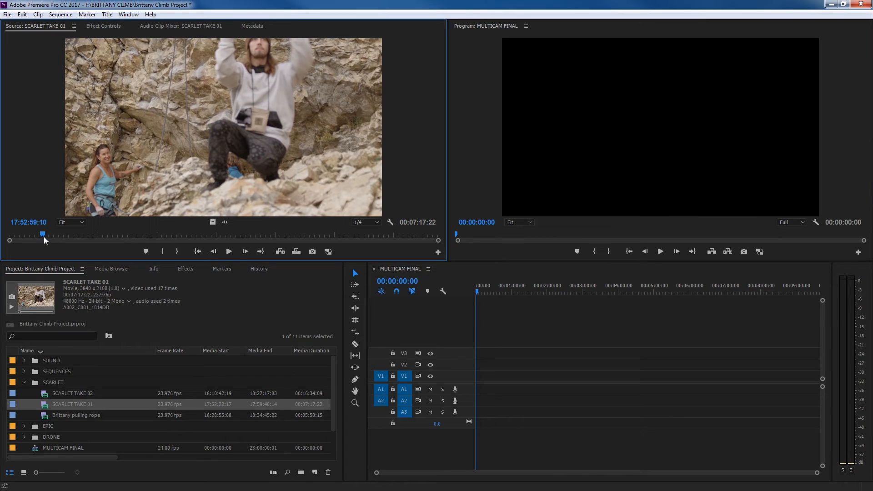
left_click_drag(40, 234, 33, 235)
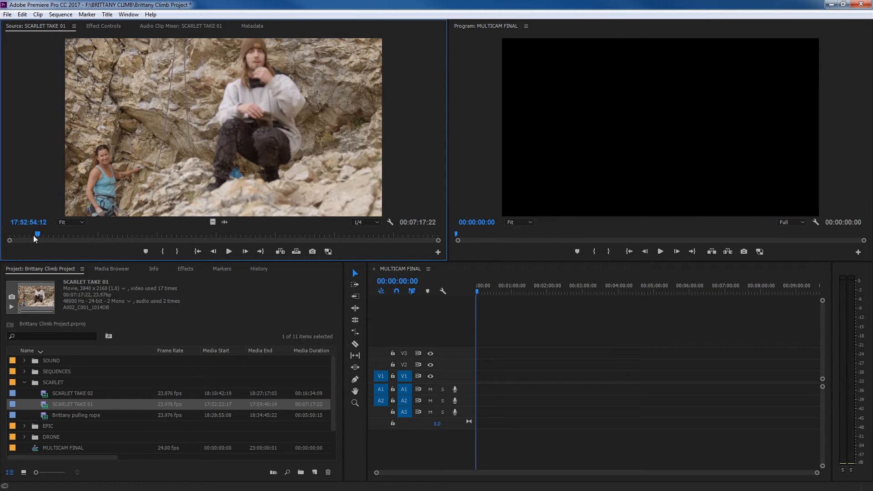
key("space")
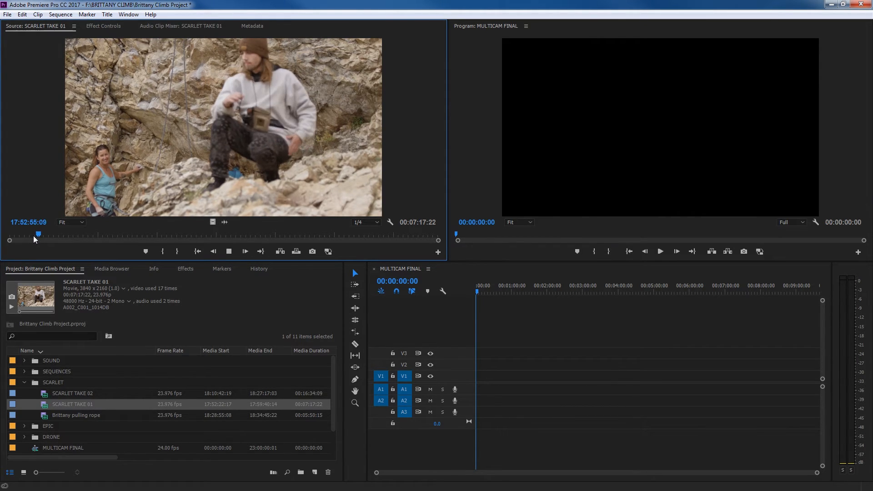
key("space")
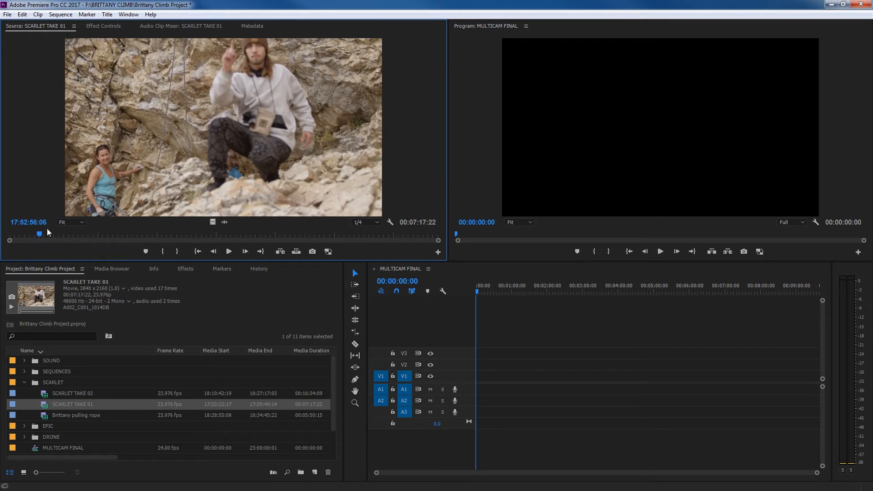
Switch the Source monitor to proxy media and set its playback resolution to Full
left_click(327, 252)
left_click(367, 222)
left_click(362, 230)
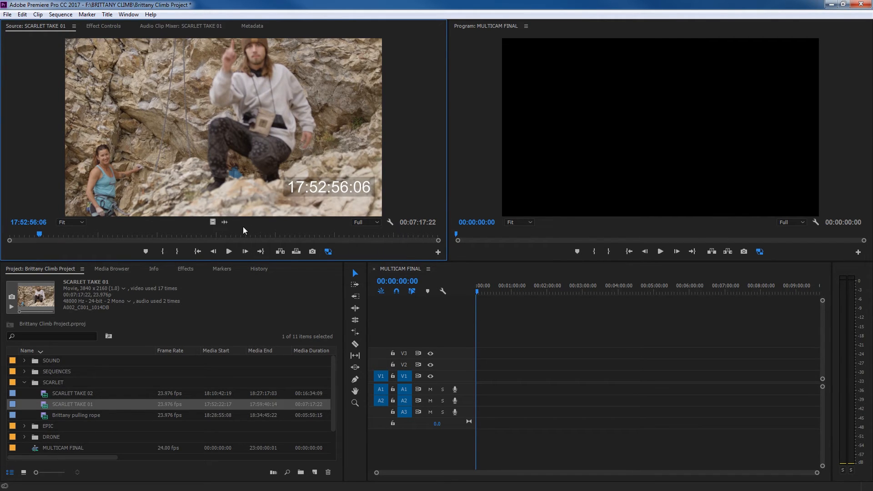
Find the frame where the hands meet in SCARLET TAKE 01 and add a marker at 17:52:59:14
key("space")
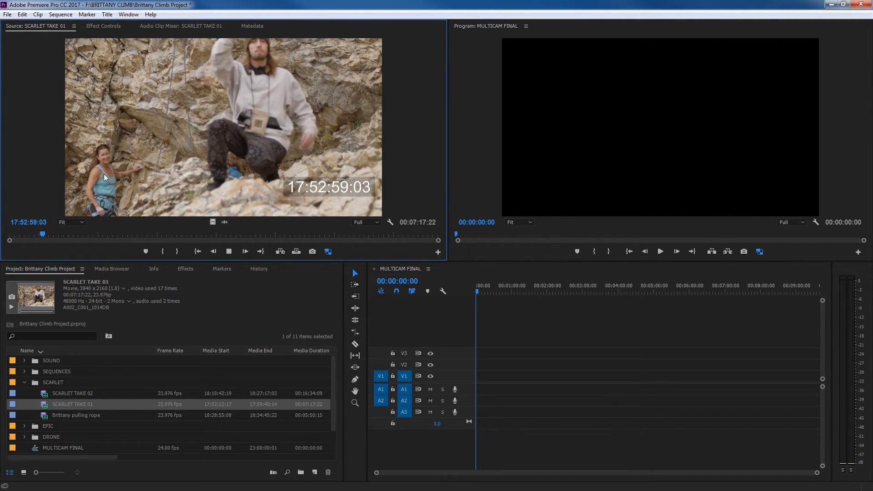
key("space")
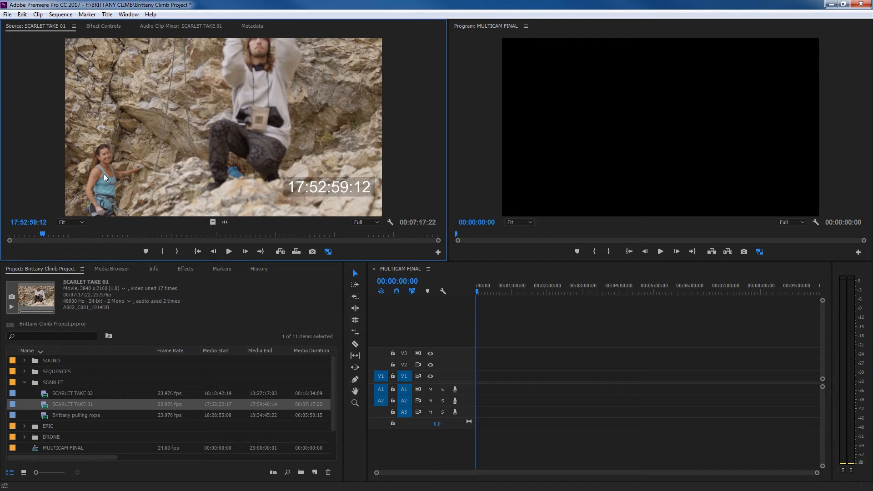
key("Right")
key("Right")
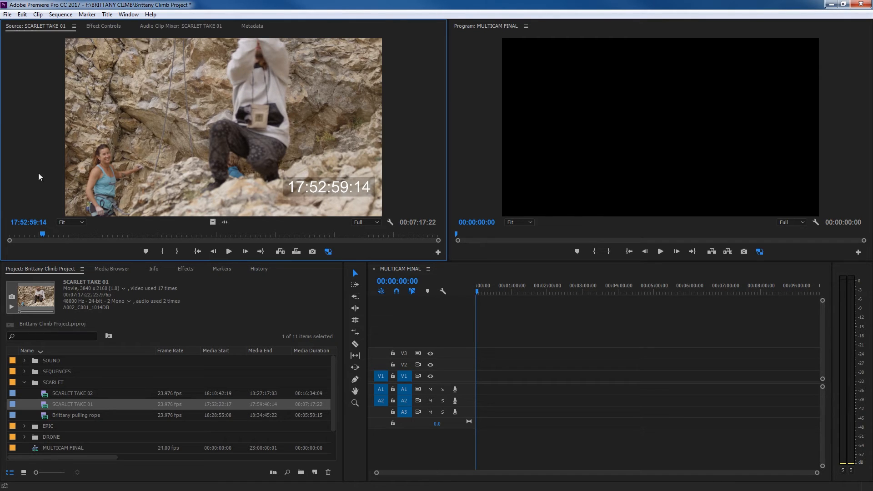
key("m")
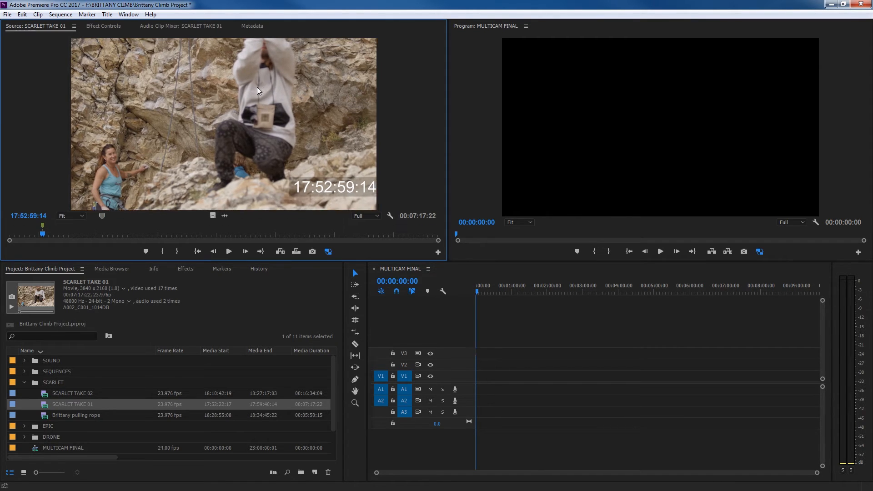
Load EPIC TAKE 01 from the EPIC bin in the Source monitor and jump to the area near the hand clap
left_click(25, 383)
left_click(24, 394)
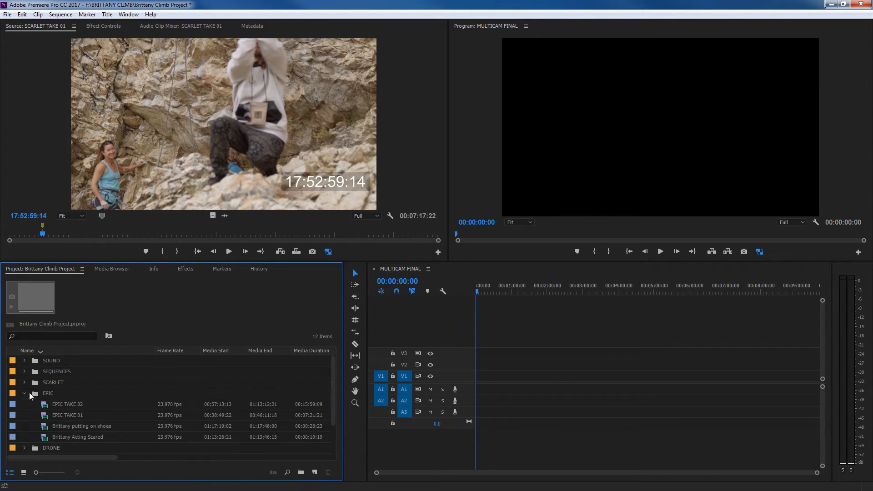
scroll(40, 393, "down", 1)
left_click(51, 394)
left_click(51, 235)
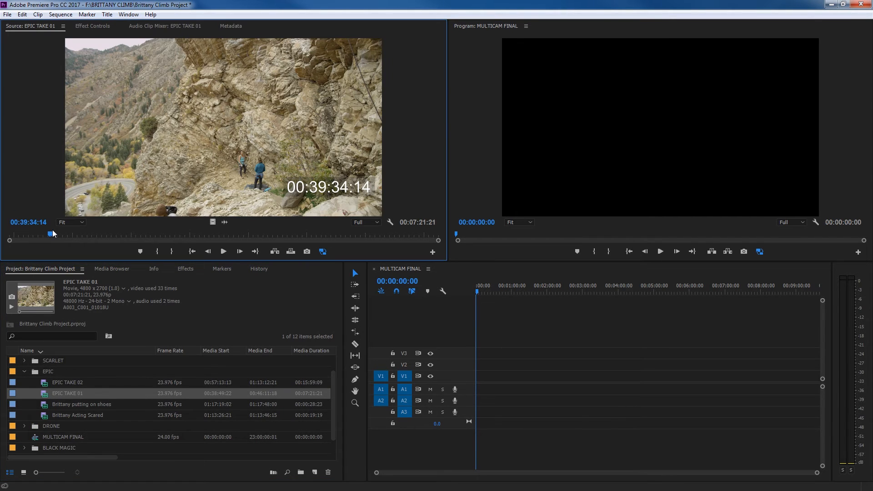
Find the exact frame of the hand clap in EPIC TAKE 01 and add a marker at 00:39:30:08
key("space")
left_click_drag(49, 236, 28, 238)
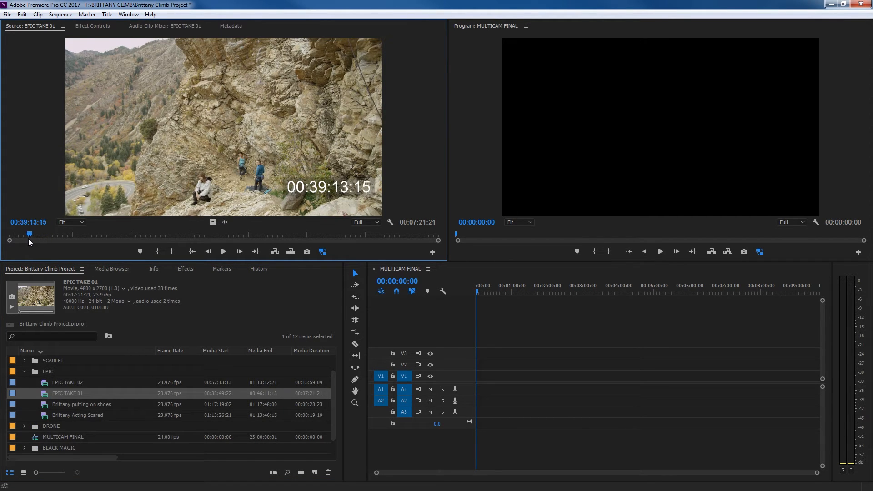
key("Right")
key("Right")
key("Right")
key("Right")
key("Right")
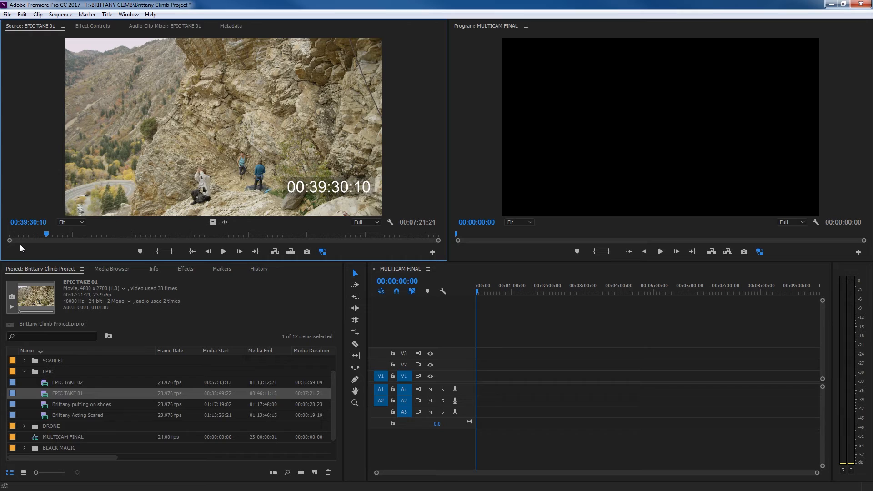
key("Left")
key("Left")
key("Left")
key("Left")
key("Right")
key("Right")
key("m")
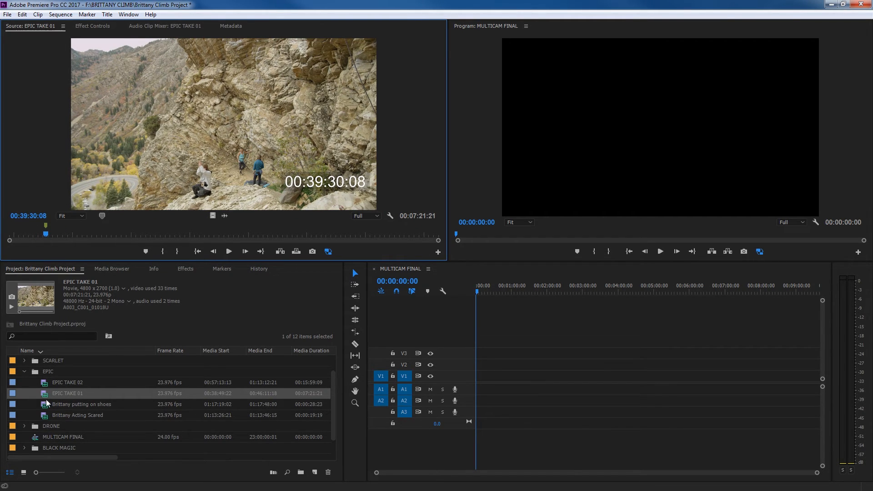
Load BM TAKE 01 from the BLACK MAGIC bin in the Source monitor and mark the hand clap at about 12:14:29
left_click(25, 371)
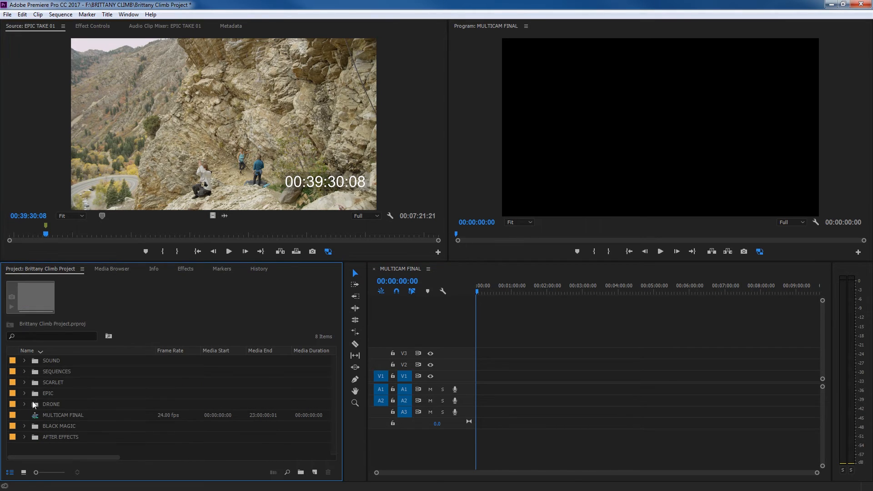
left_click(24, 426)
scroll(71, 428, "down", 1)
scroll(70, 426, "down", 1)
double_click(59, 437)
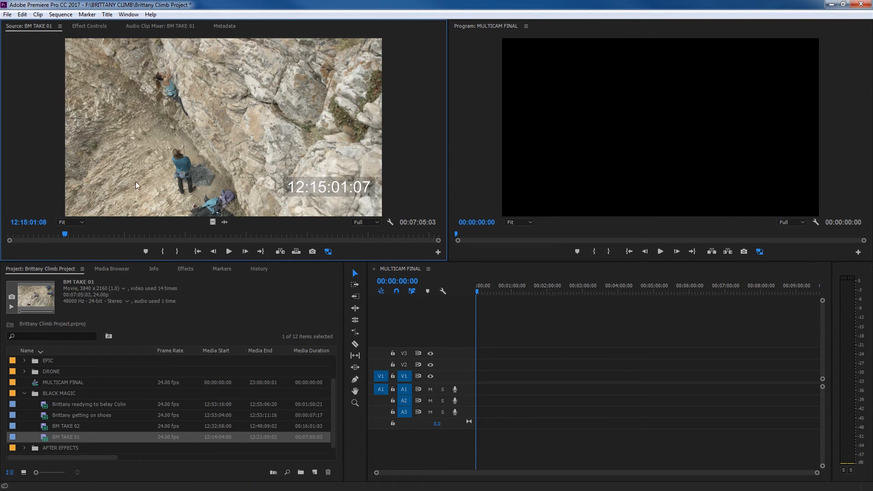
left_click_drag(65, 233, 36, 230)
key("Right")
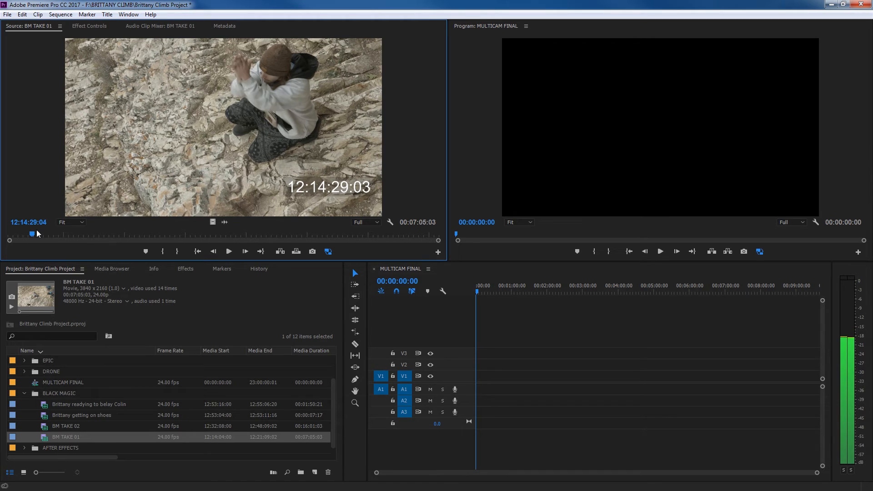
key("m")
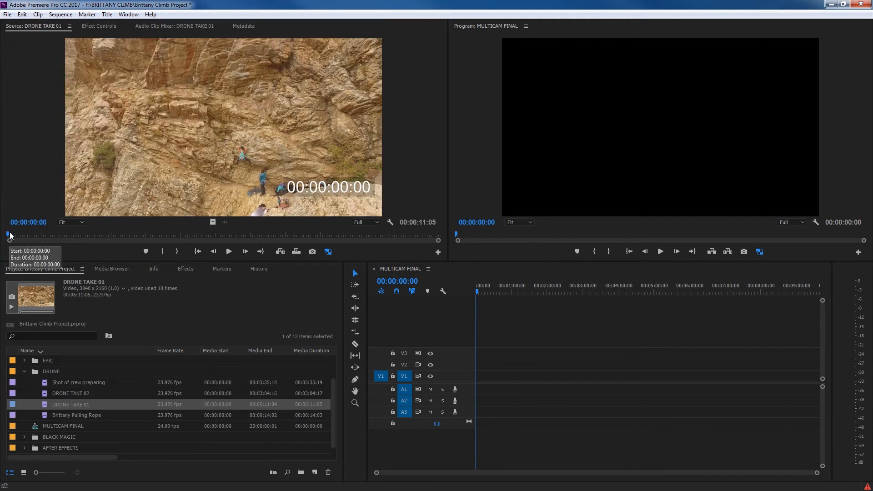
Scrub the opening of DRONE TAKE 01 to look for the hand clap, return to 00:00:00:00 and collapse the DRONE bin
left_click(18, 235)
mouse_move(19, 238)
left_mouse_down()
mouse_move(7, 236)
mouse_move(22, 237)
left_mouse_up()
left_click(8, 237)
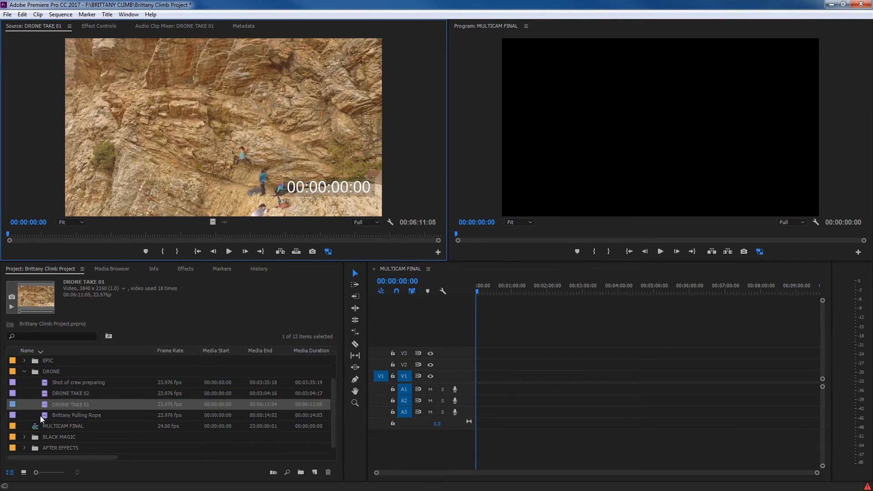
left_click(25, 372)
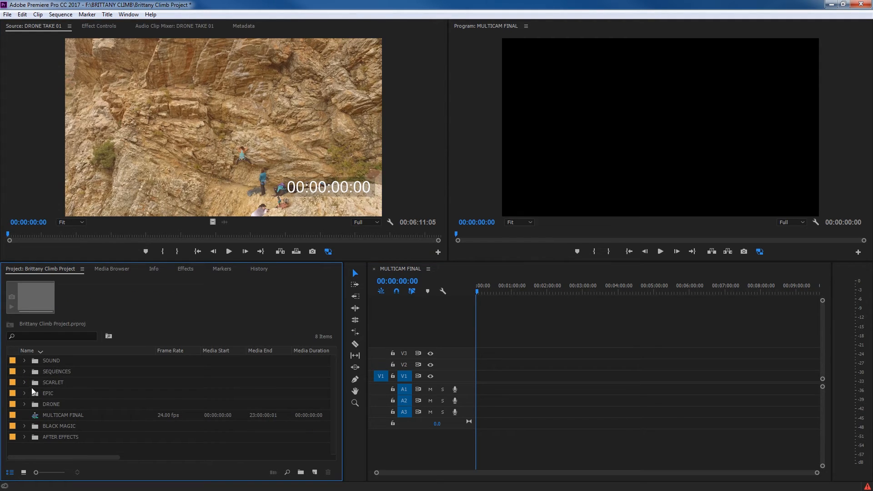
Expand the BLACK MAGIC, EPIC and SCARLET bins and set the label colour of SCARLET TAKE 01 to Forest
key("grave")
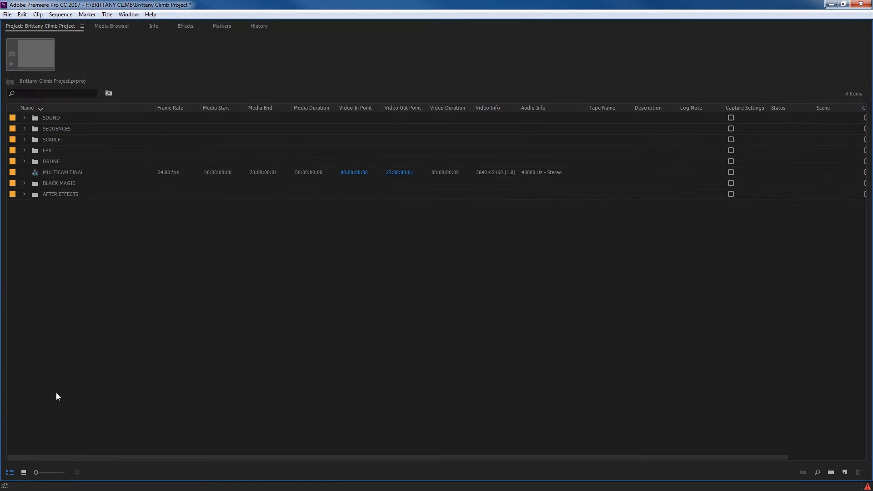
left_click(25, 183)
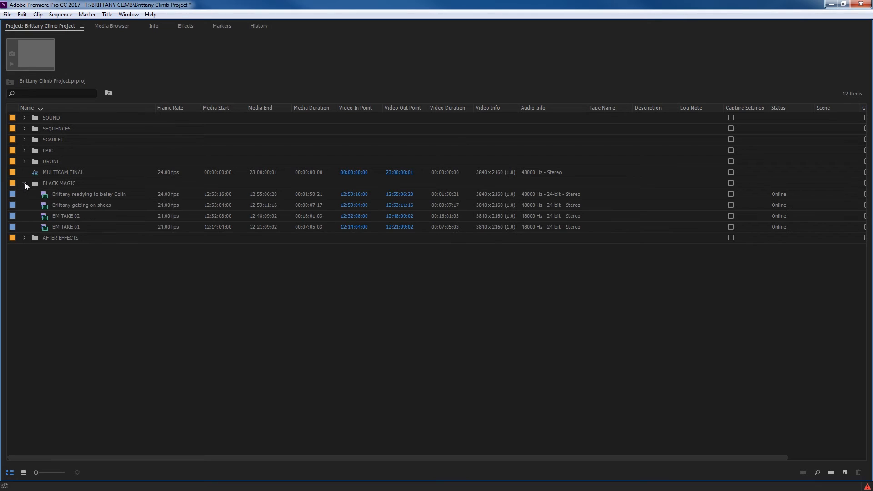
left_click(24, 151)
left_click(24, 140)
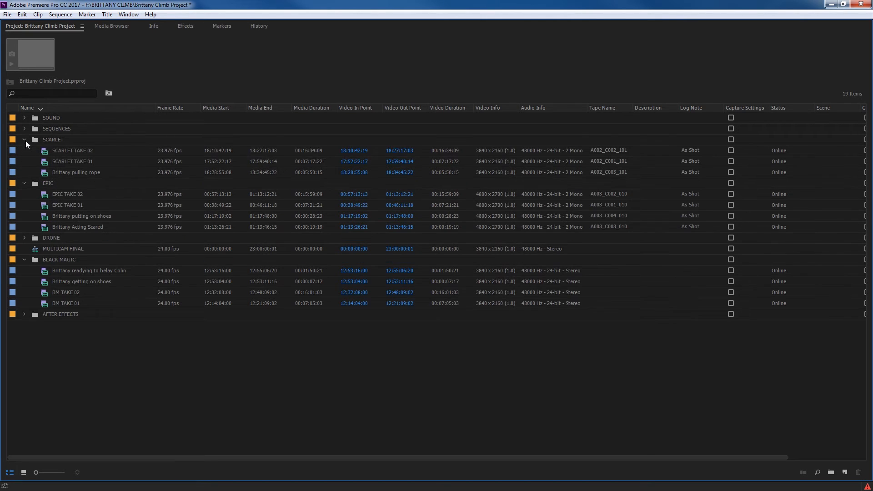
left_click(59, 160)
right_click(59, 161)
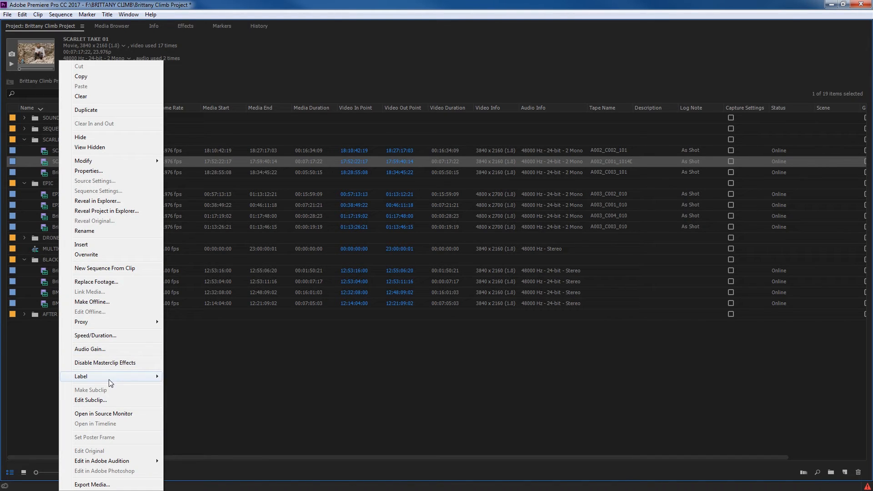
mouse_move(109, 378)
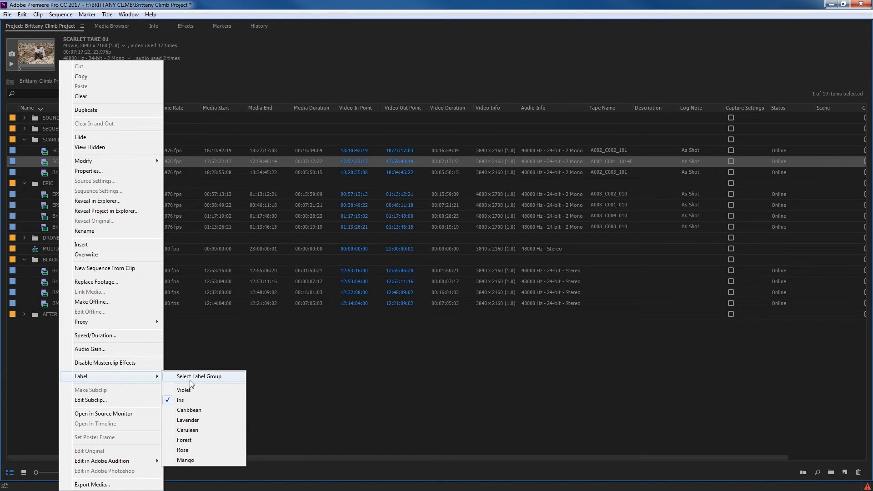
left_click(190, 440)
Set the label colour of EPIC TAKE 01 and BM TAKE 01 to Forest
left_click(70, 204)
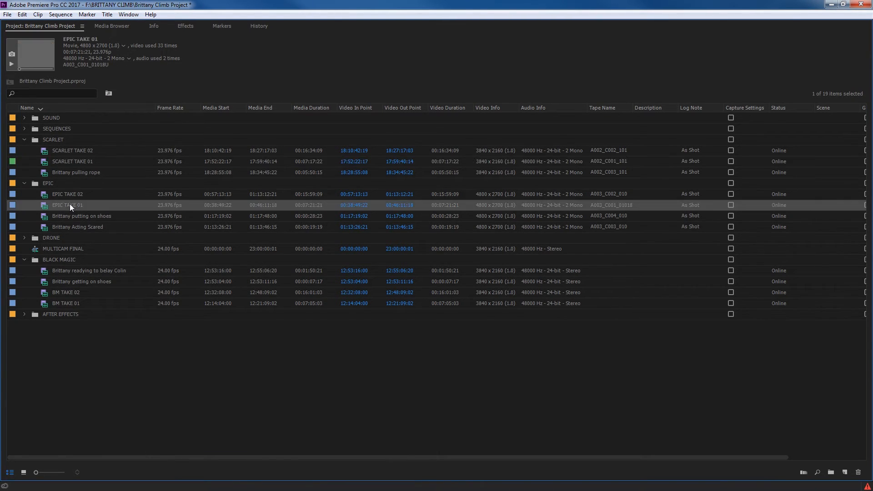
right_click(52, 209)
mouse_move(108, 377)
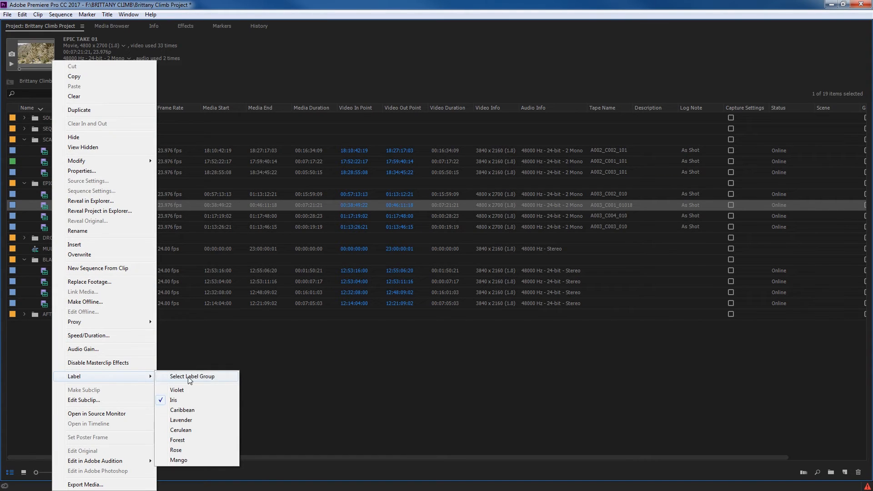
left_click(182, 439)
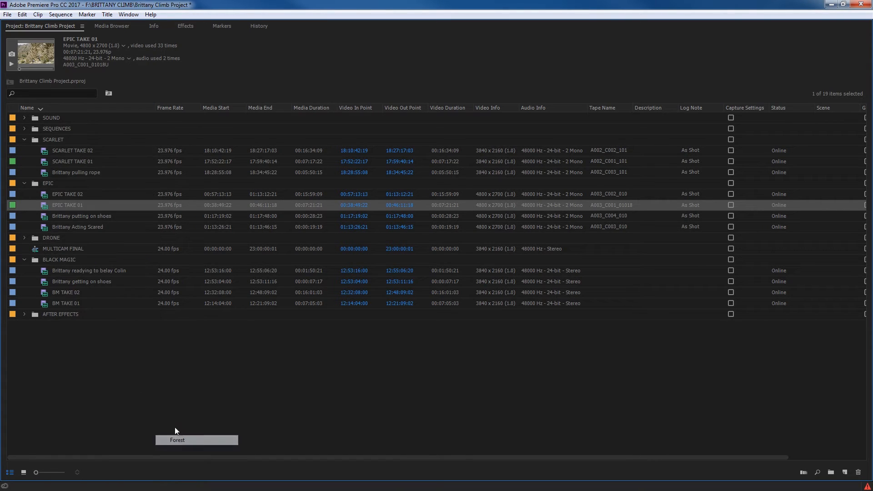
left_click(64, 303)
right_click(64, 303)
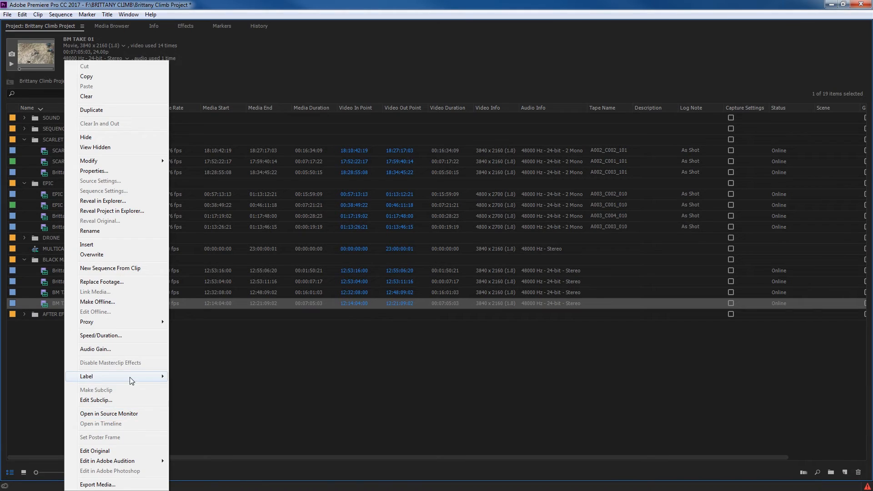
mouse_move(114, 377)
left_click(189, 439)
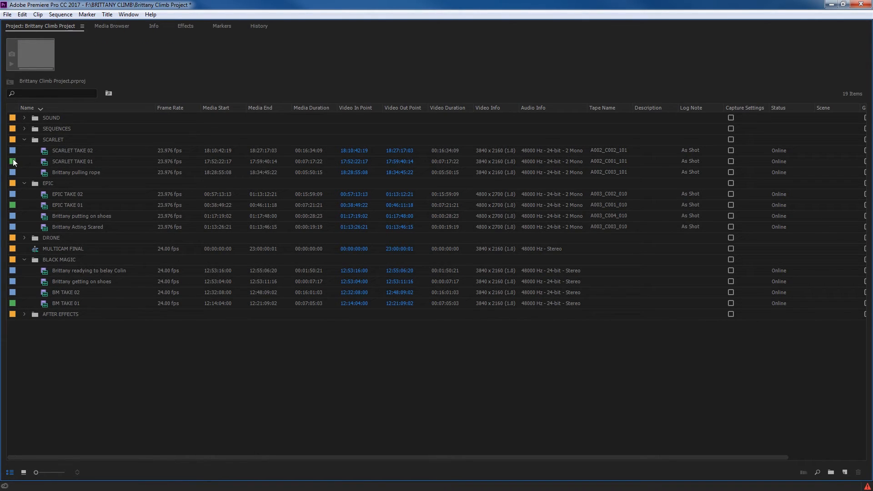
Select all clips that share the Forest label of SCARLET TAKE 01 using Select Label Group
left_click(65, 162)
right_click(65, 162)
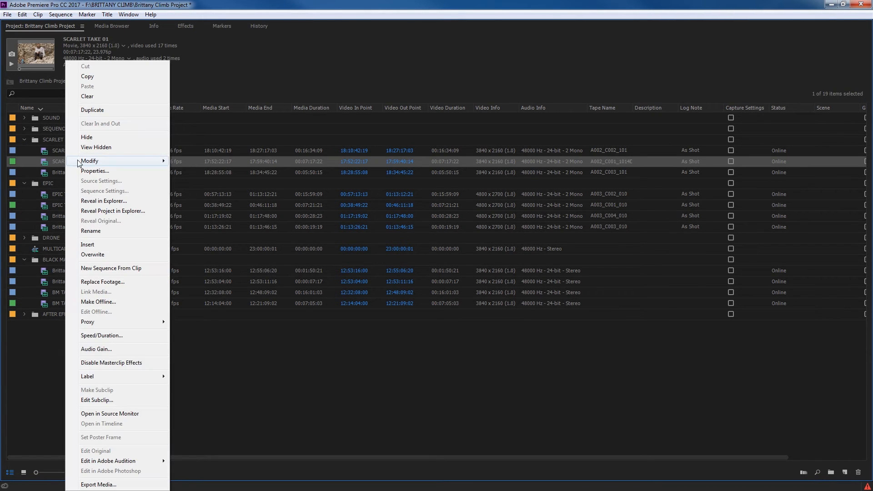
mouse_move(146, 375)
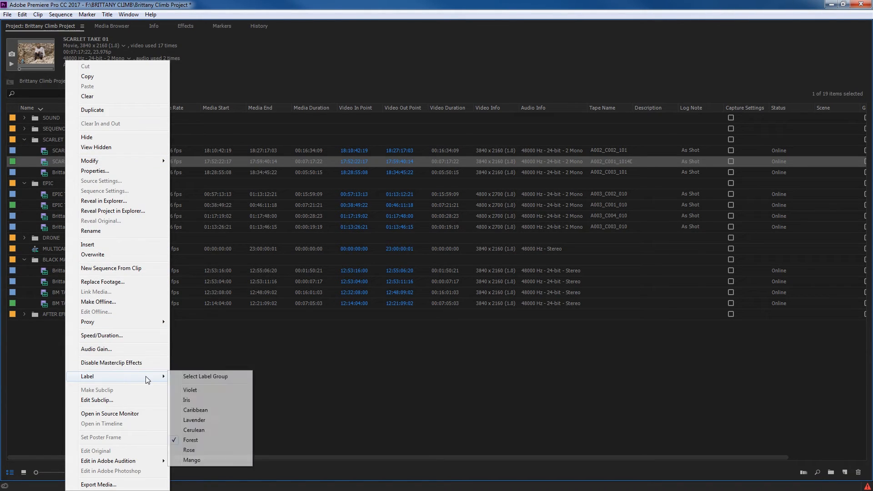
left_click(192, 377)
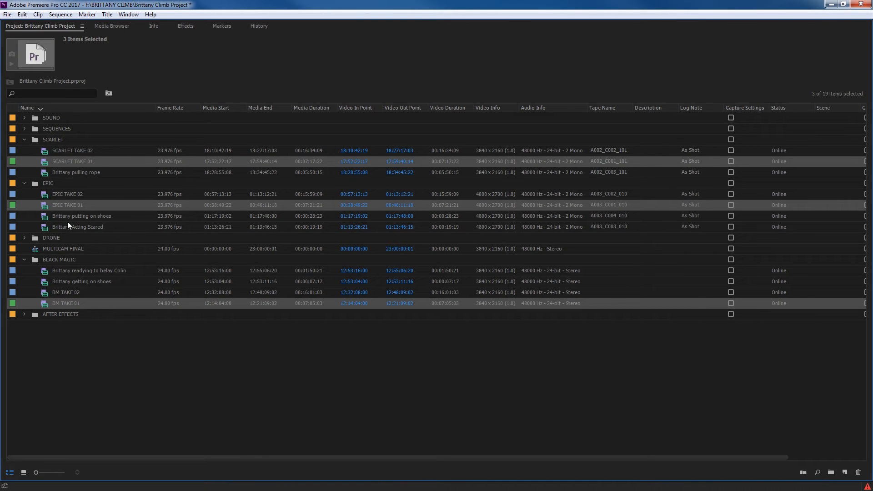
Create a multi-camera source sequence from the three selected takes, synchronized by Clip Marker with Camera 1 audio sequence settings
right_click(77, 163)
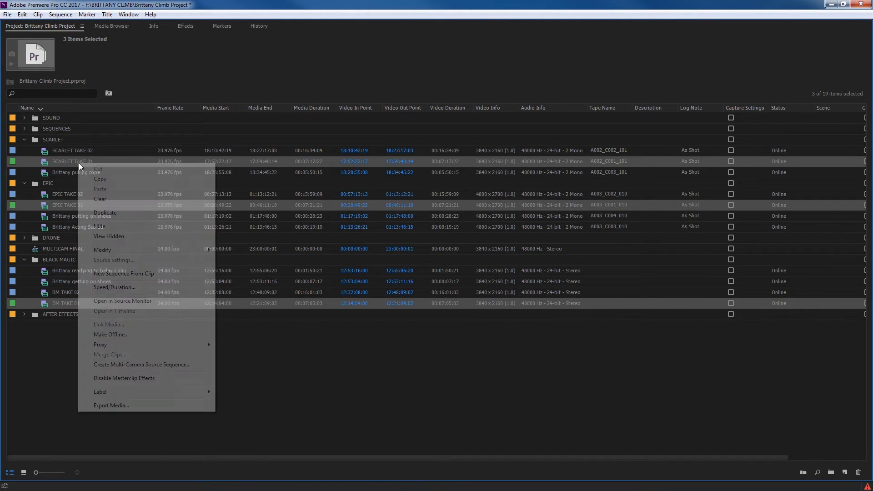
left_click(121, 364)
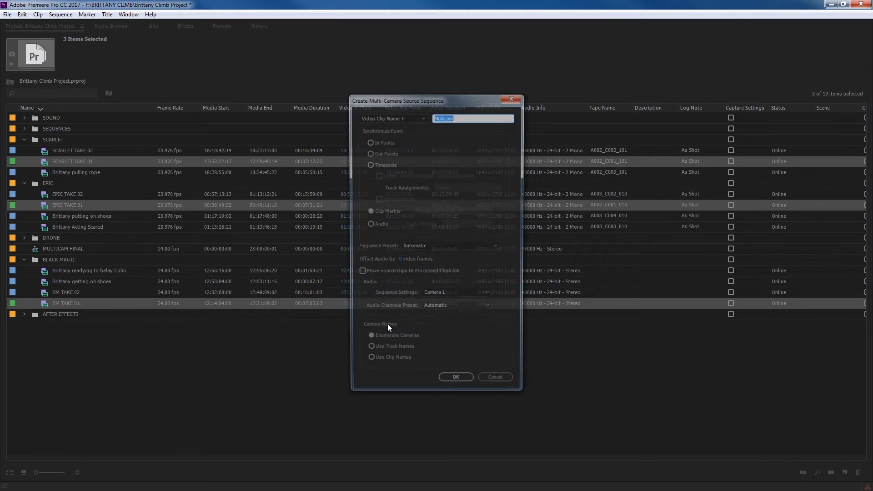
left_click(368, 210)
left_click(437, 118)
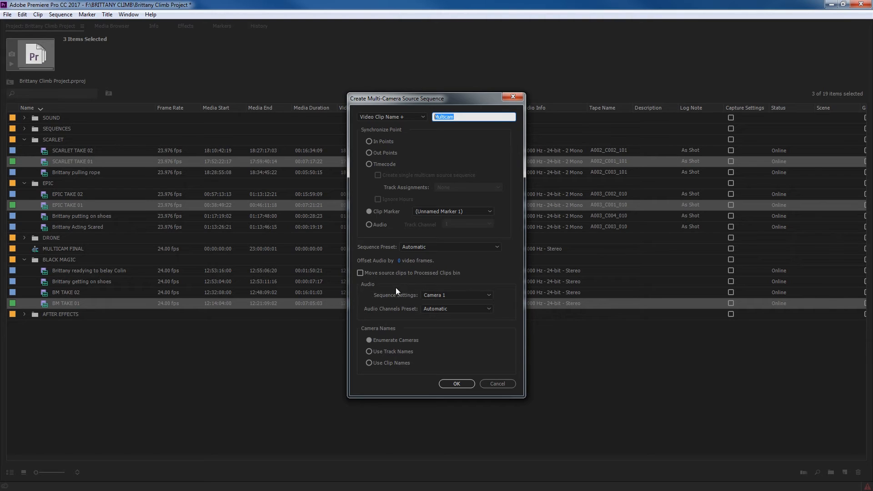
left_click(415, 295)
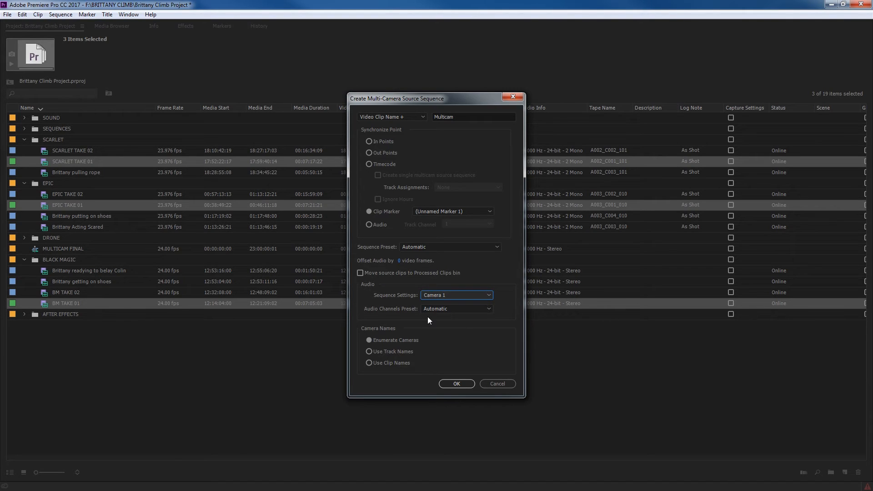
left_click(454, 383)
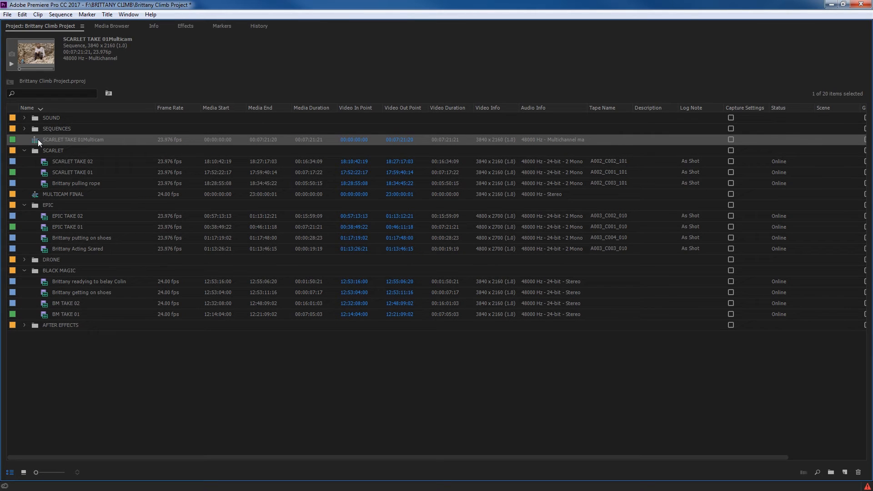
Collapse the expanded bins and open the SCARLET TAKE 01Multicam sequence in the timeline
key("grave")
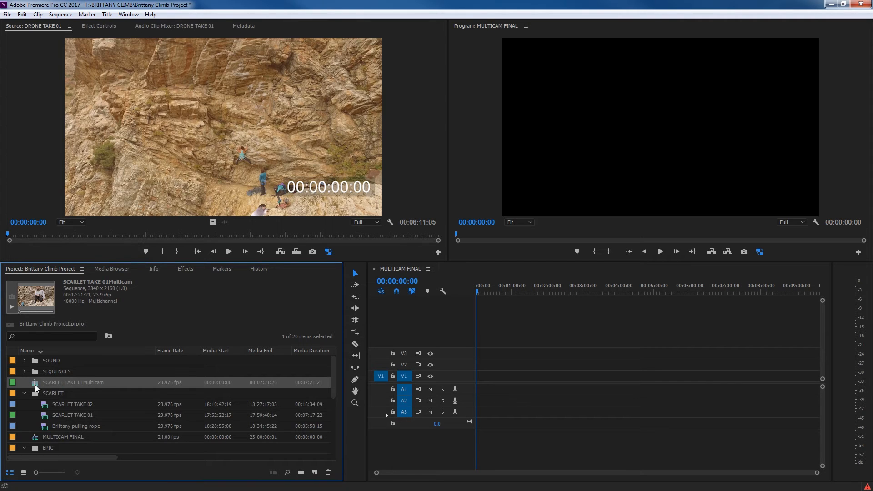
left_click(27, 395)
left_click(26, 395)
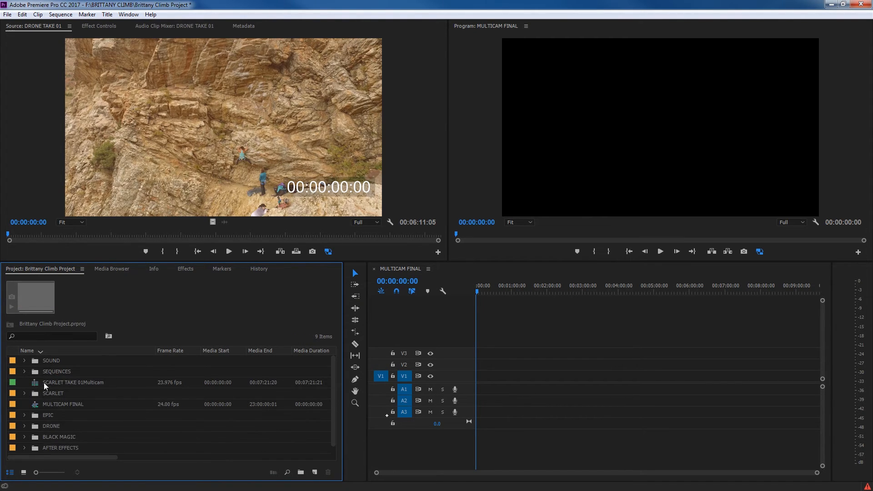
right_click(36, 385)
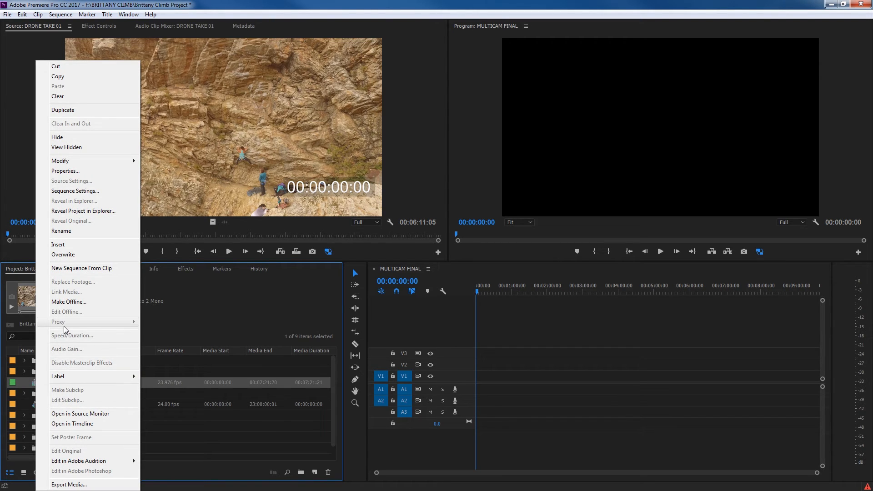
left_click(76, 425)
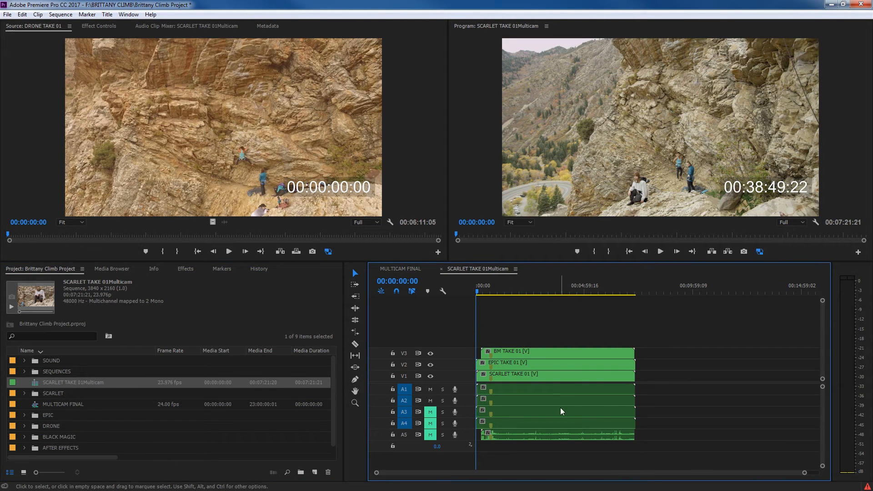
Delete the SCARLET and EPIC audio clips from tracks A1 to A4, keeping the audio on A5
key("backslash")
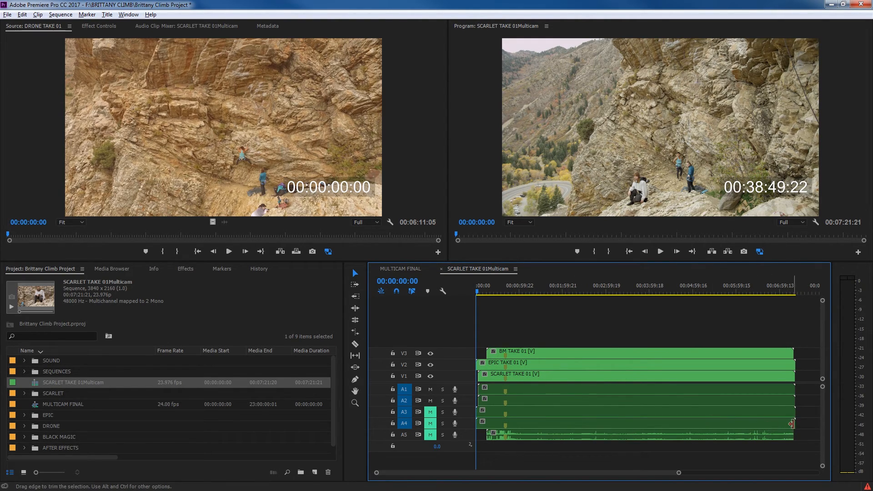
left_click_drag(804, 425, 691, 384)
key("Delete")
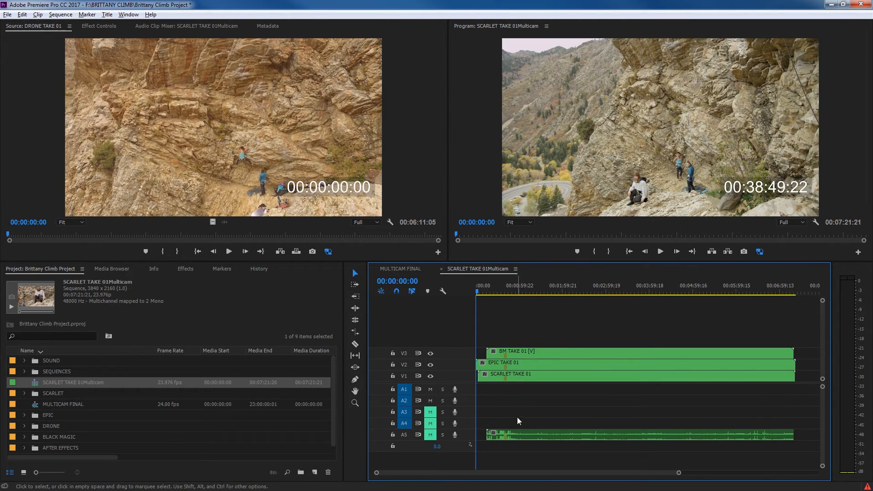
Move the remaining BM TAKE 01 audio clip from track A5 up to A1
left_click(528, 438)
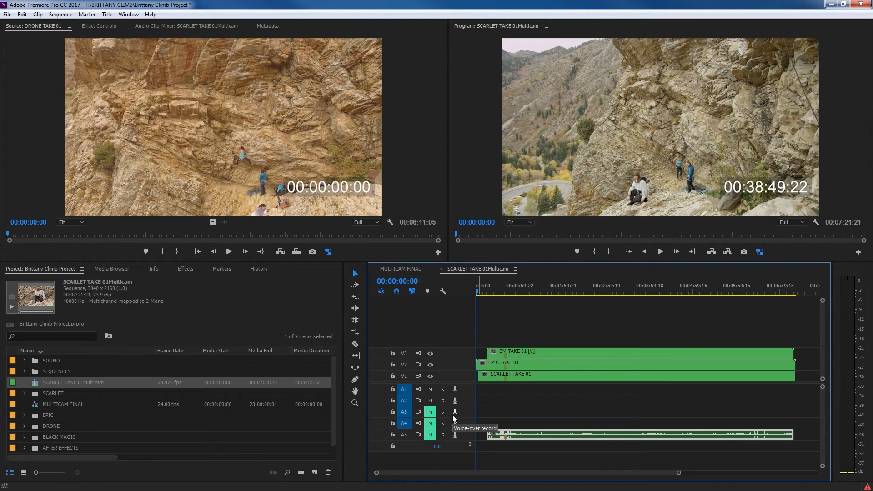
key("alt+Up")
key("alt+Up")
key("alt+Up")
key("alt+Up")
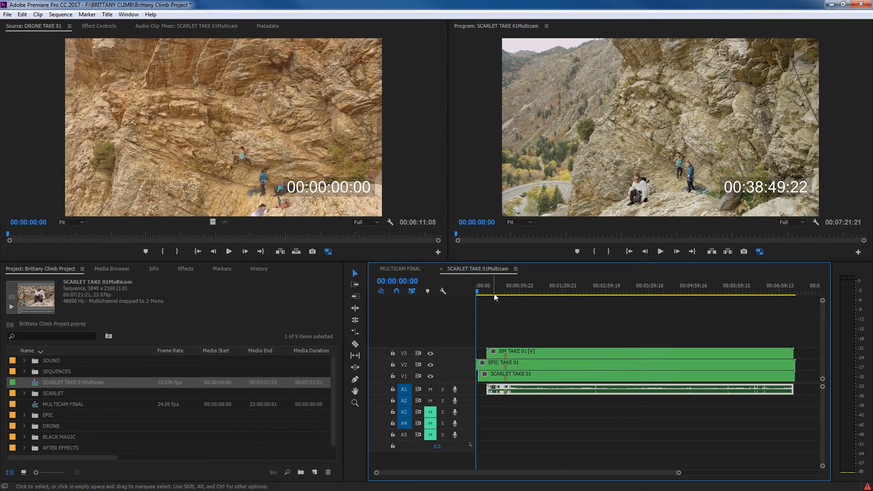
Move the playhead to 00:00:38:22 and add DRONE TAKE 01 from the DRONE bin on a new track V4 above BM TAKE 01
left_click_drag(494, 293, 506, 293)
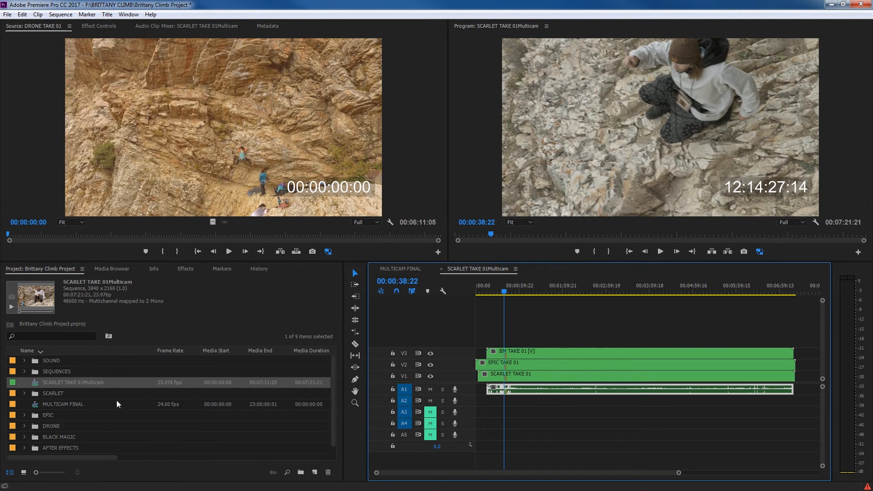
left_click(25, 426)
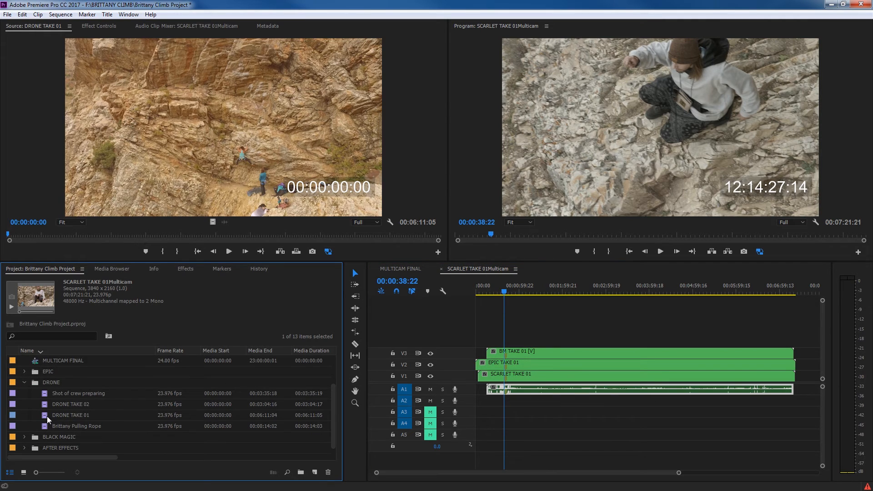
left_click_drag(46, 416, 510, 341)
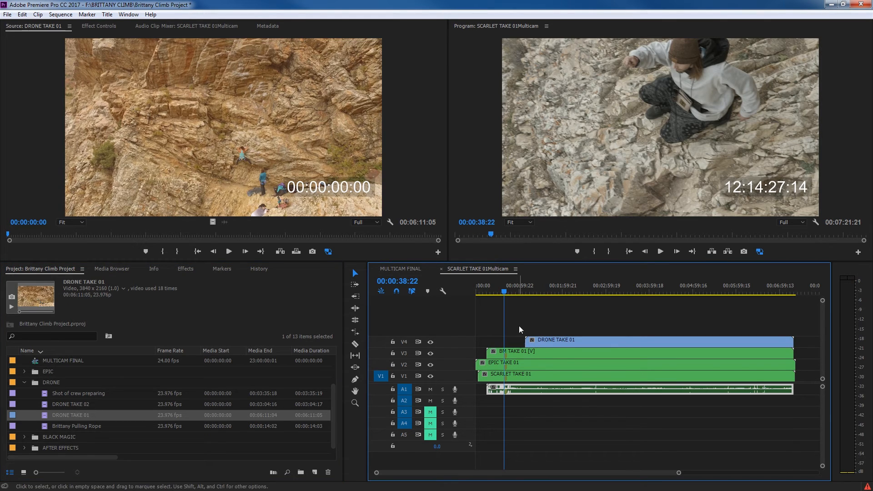
Mute track A1 and reposition DRONE TAKE 01 on V4 so it starts at about 00:00:50
left_click(511, 290)
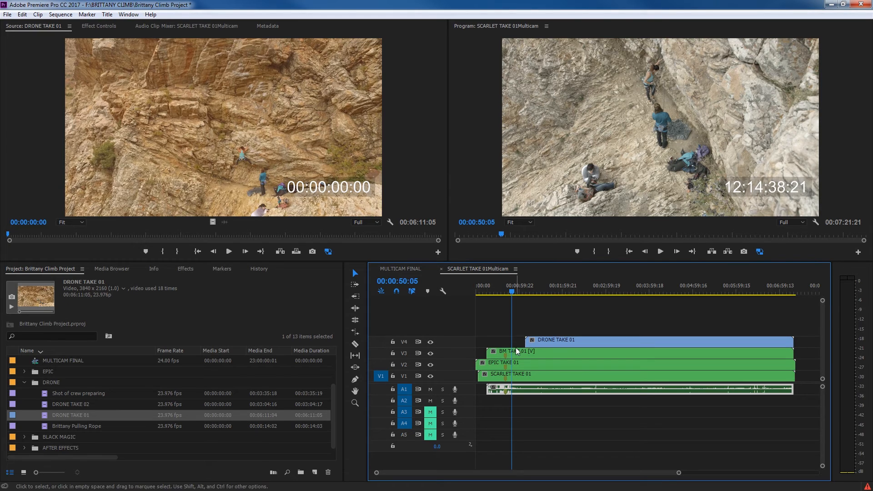
left_click_drag(547, 340, 639, 341)
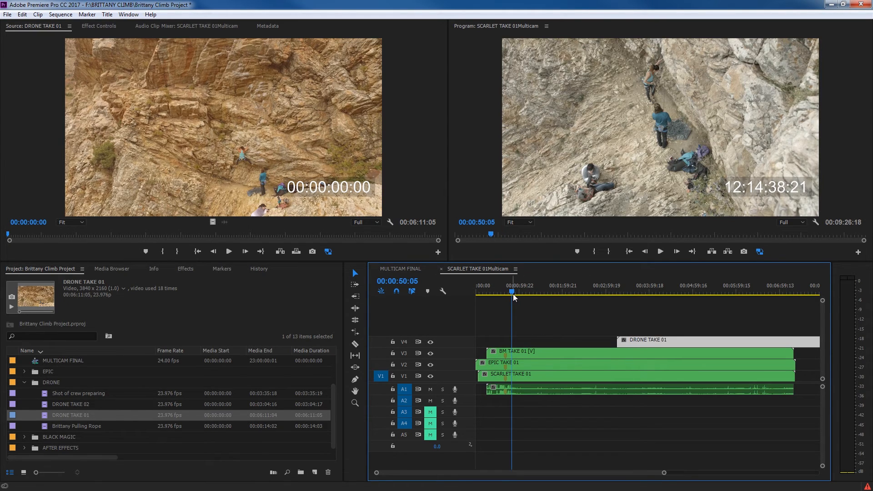
left_click(514, 291)
left_click(430, 389)
left_click_drag(513, 293, 555, 294)
left_click_drag(627, 339, 528, 343)
Play DRONE TAKE 01 from 00:01:03:09 and step back to around 00:01:05 to locate the climber's reach as a sync point
mouse_move(535, 293)
left_mouse_down()
mouse_move(542, 292)
mouse_move(523, 304)
left_mouse_up()
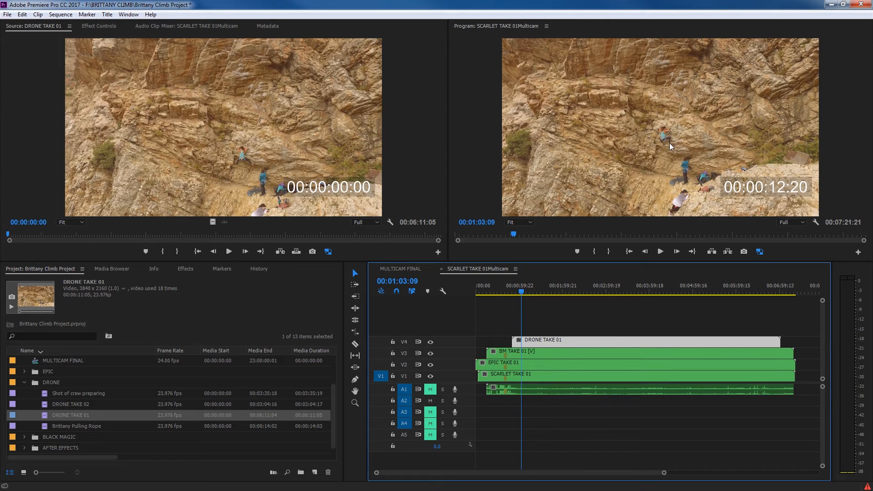
key("space")
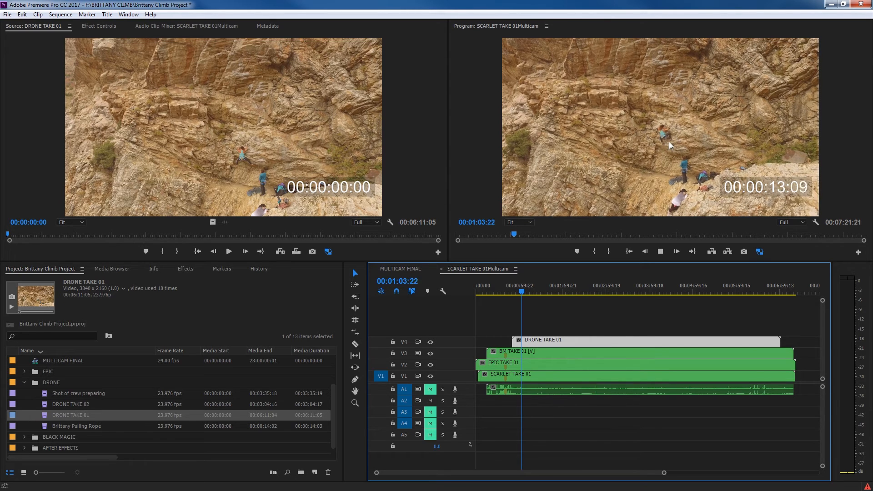
key("space")
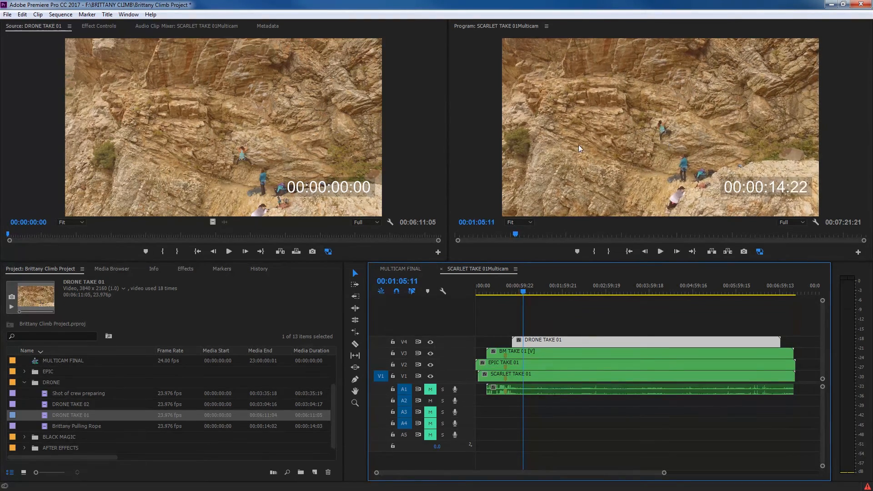
key("Left")
key("Left")
key("Left")
key("Left")
key("Left")
key("Left")
key("Left")
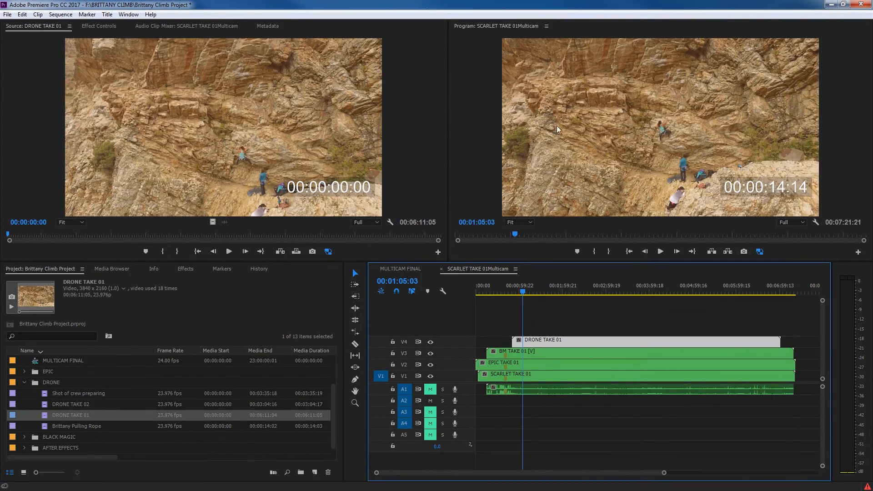
Maximize the program monitor, pinpoint the exact frame of the climber's reach at 00:01:05:04, and restore the layout
key("grave")
key("Left")
key("Left")
key("Left")
key("Left")
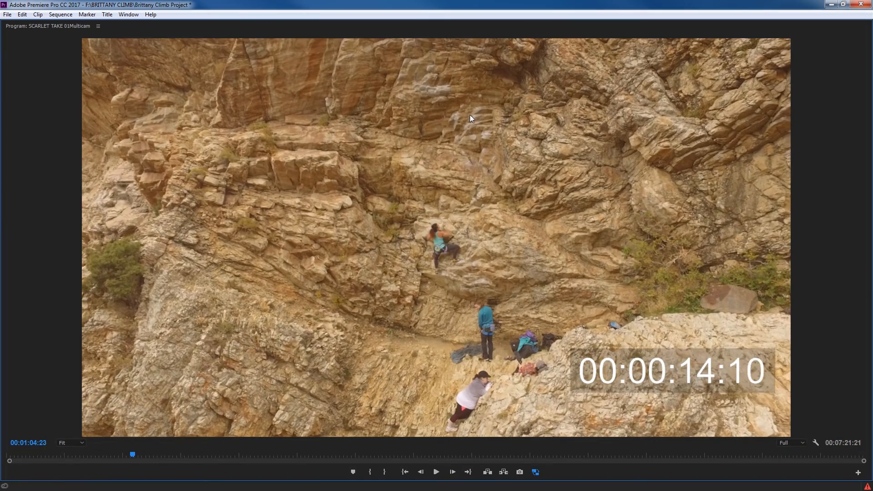
key("Right")
key("Right")
key("Right")
key("Right")
key("Right")
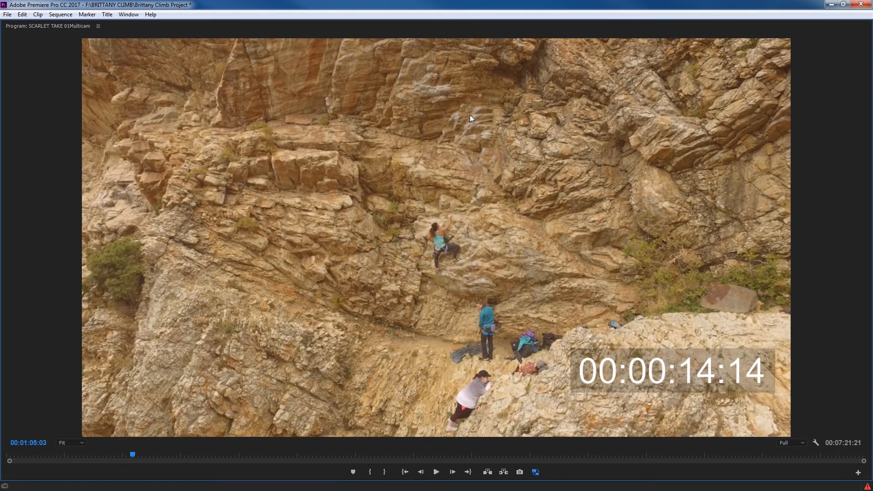
key("Left")
key("Right")
key("grave")
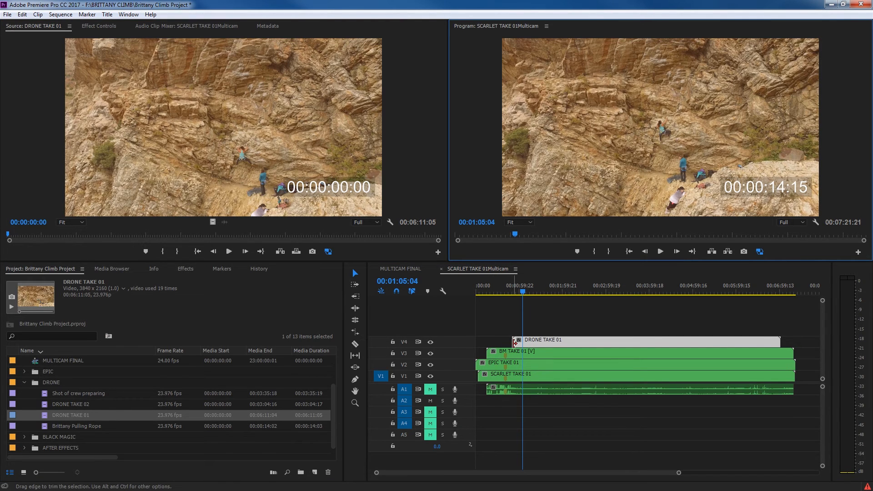
Trim the start of DRONE TAKE 01 to the playhead and move the clip along V4 to start at about 00:02:41
left_click(514, 342)
left_click_drag(515, 342, 622, 343)
Review the BM TAKE 01 angle up to about one minute, and trim its start to about 00:01:40 to expose EPIC TAKE 01
left_click_drag(522, 294, 520, 293)
key("space")
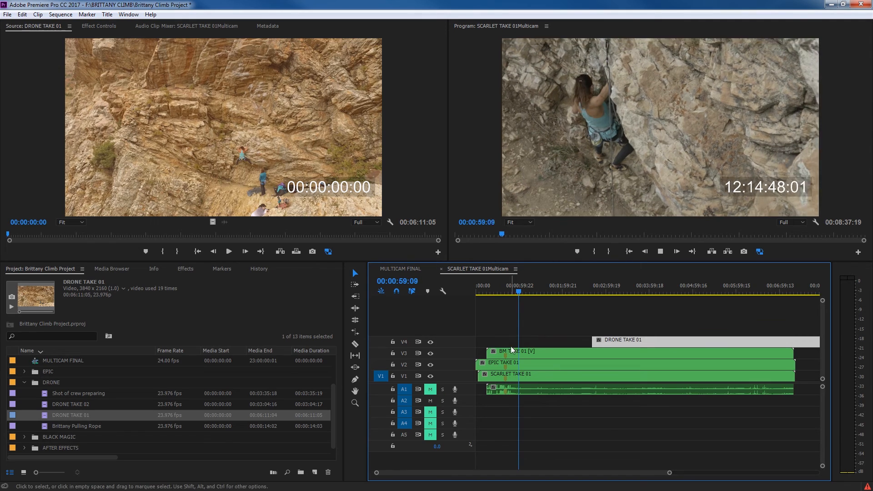
key("space")
left_click_drag(484, 356, 549, 361)
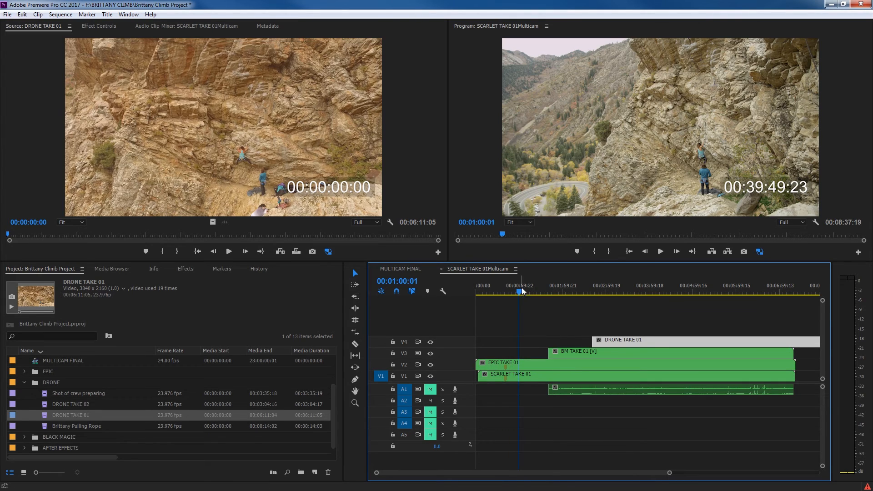
Search EPIC TAKE 01 for the frame matching the drone sync point, and park the playhead at 00:01:20:22
left_click_drag(520, 288, 510, 293)
left_click_drag(520, 296, 533, 299)
key("space")
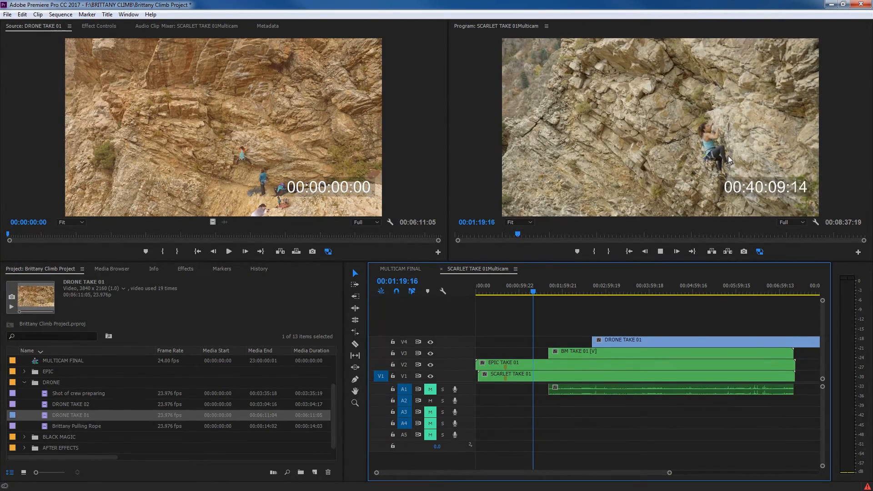
key("space")
key("Left")
key("Left")
key("Left")
key("Left")
key("Left")
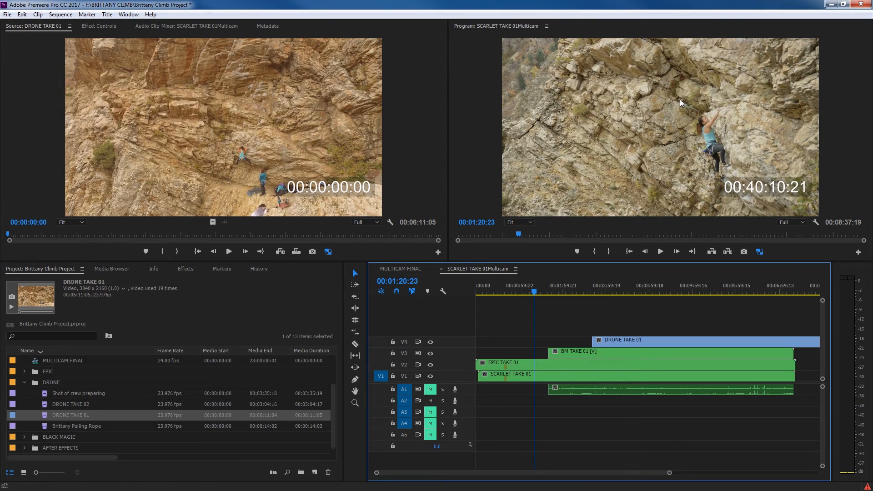
key("Right")
key("Right")
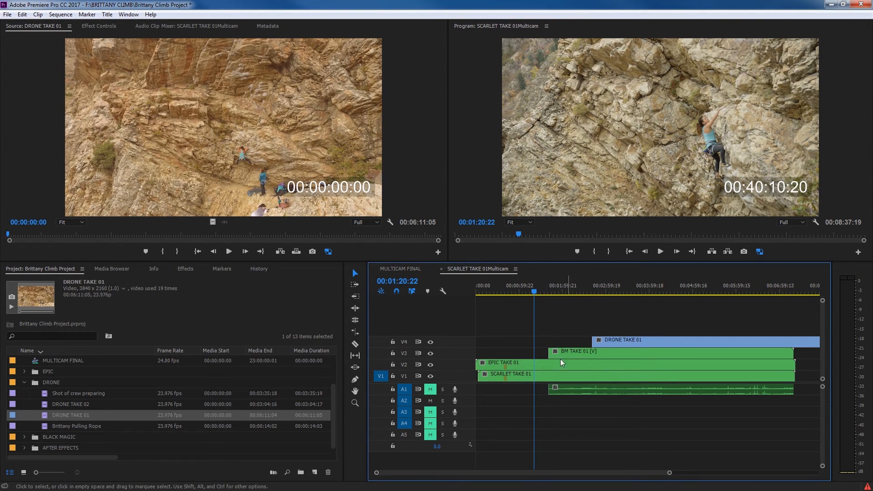
Align the trimmed start of DRONE TAKE 01 to 00:01:20:22, and extend the starts of DRONE TAKE 01 and BM TAKE 01 back out
left_click_drag(648, 344, 474, 356)
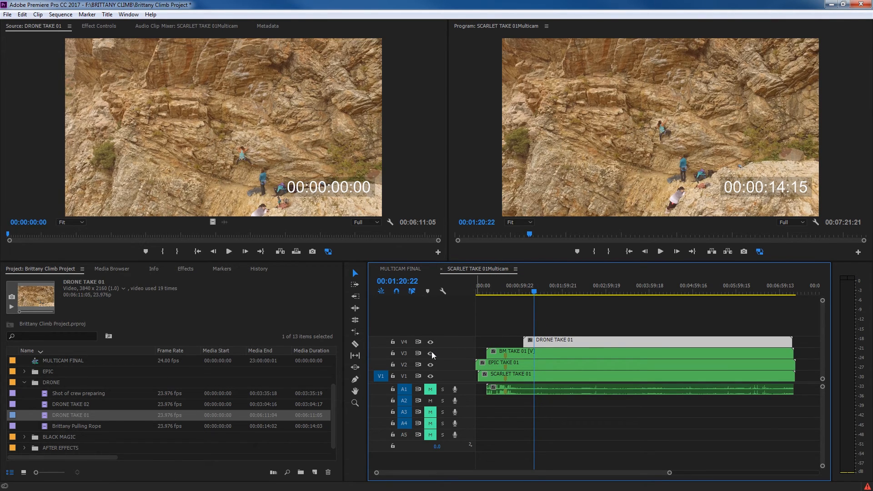
Unmute tracks A1 and A2 and scrub to 00:01:28:12 to check the drone sync
left_click(431, 390)
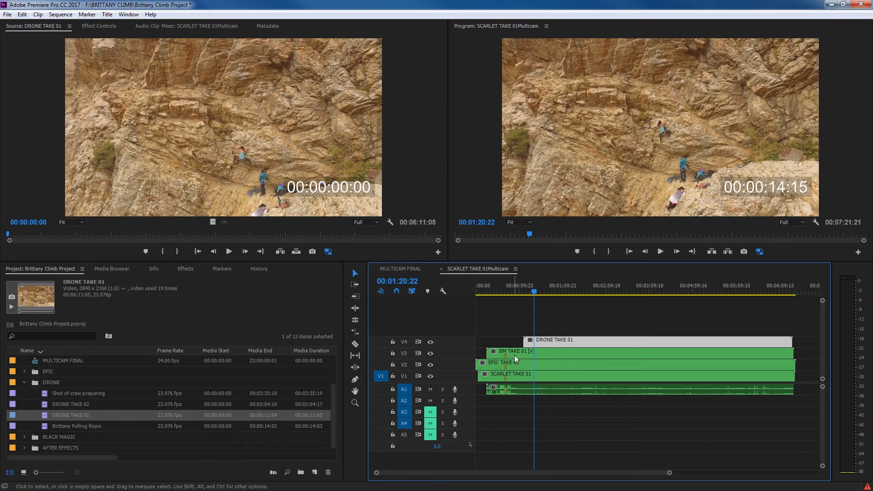
left_click(531, 292)
mouse_move(532, 293)
left_mouse_down()
mouse_move(523, 294)
mouse_move(538, 296)
left_mouse_up()
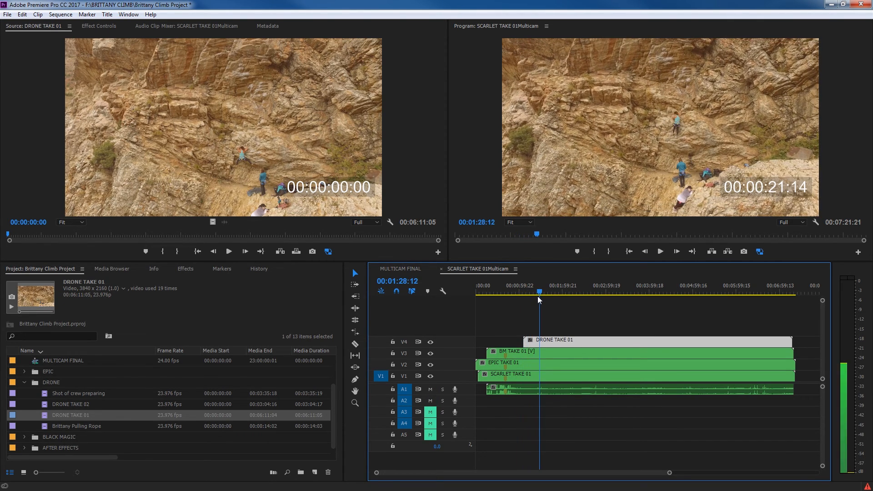
Close the SCARLET TAKE 01Multicam sequence and place it at the start of MULTICAM FINAL on V1, keeping the existing sequence settings
left_click(25, 383)
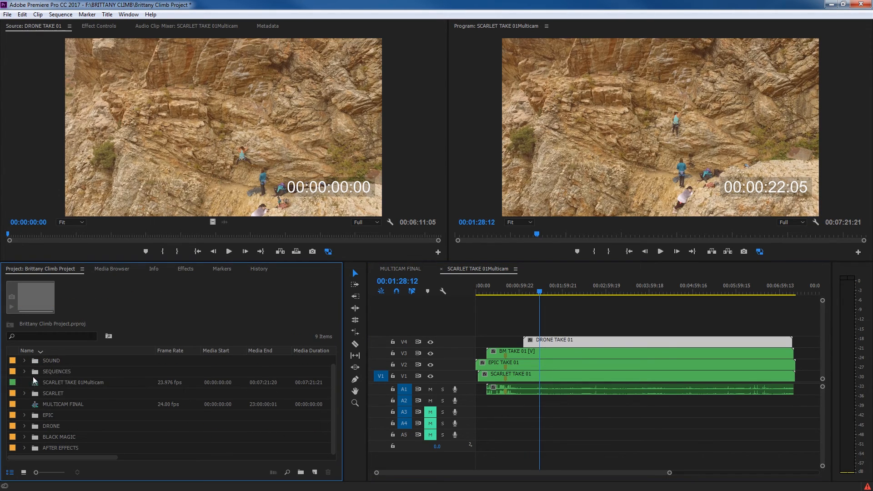
left_click(441, 268)
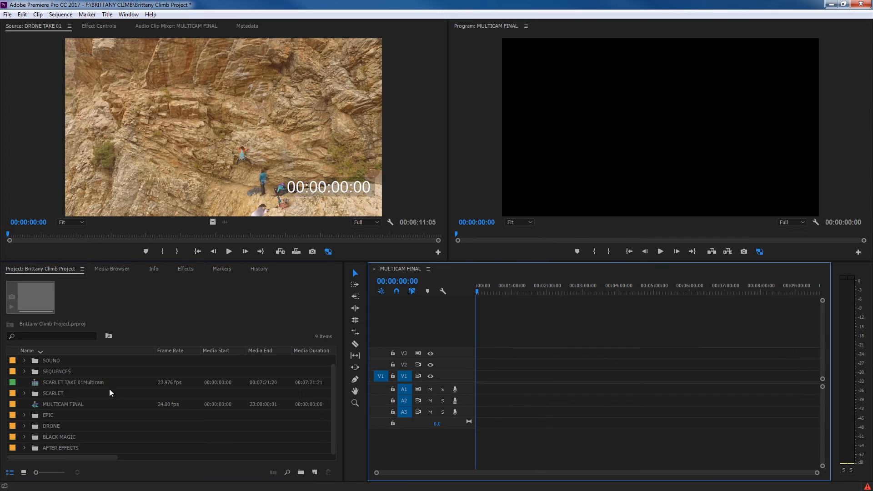
left_click(36, 385)
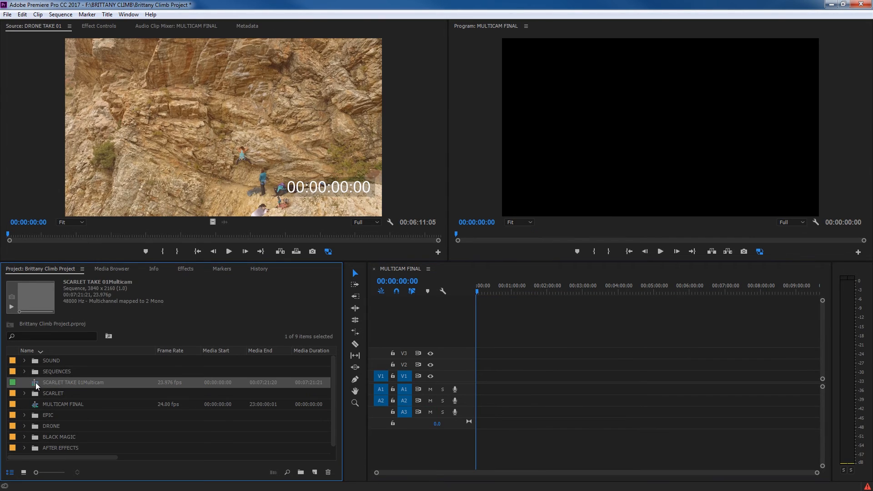
left_click_drag(196, 406, 482, 386)
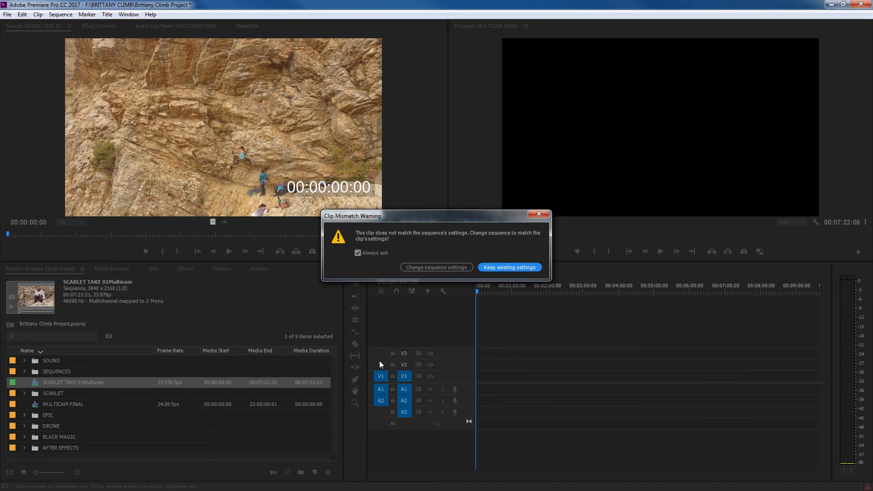
left_click(503, 268)
key("alt")
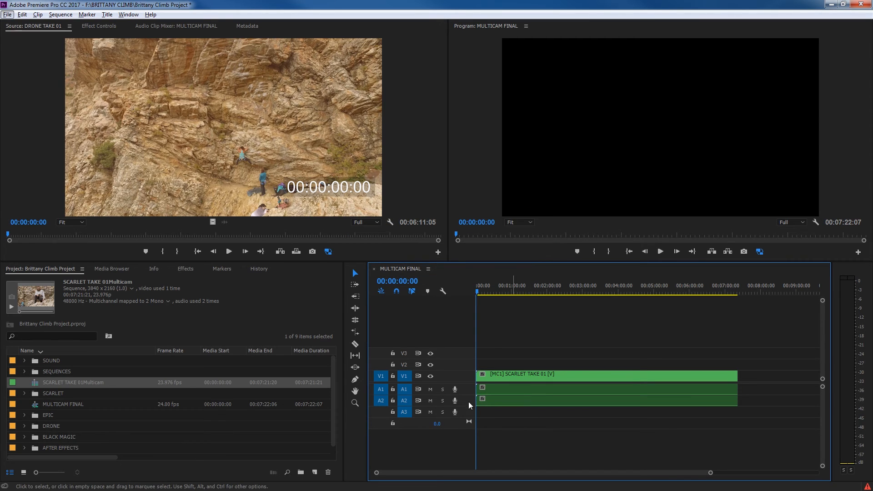
Play MULTICAM FINAL around 00:01:02 and mute tracks A1 and A2
key("space")
left_click_drag(479, 292, 513, 291)
key("space")
key("space")
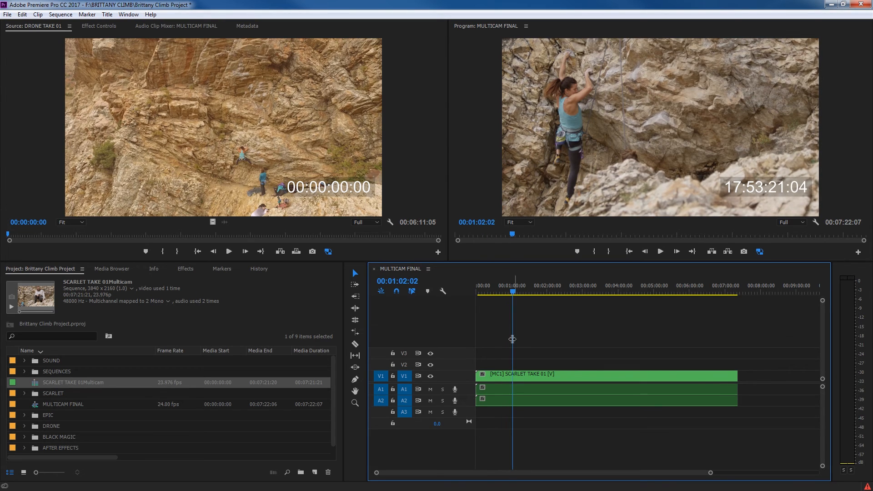
left_click(431, 390)
left_click(430, 400)
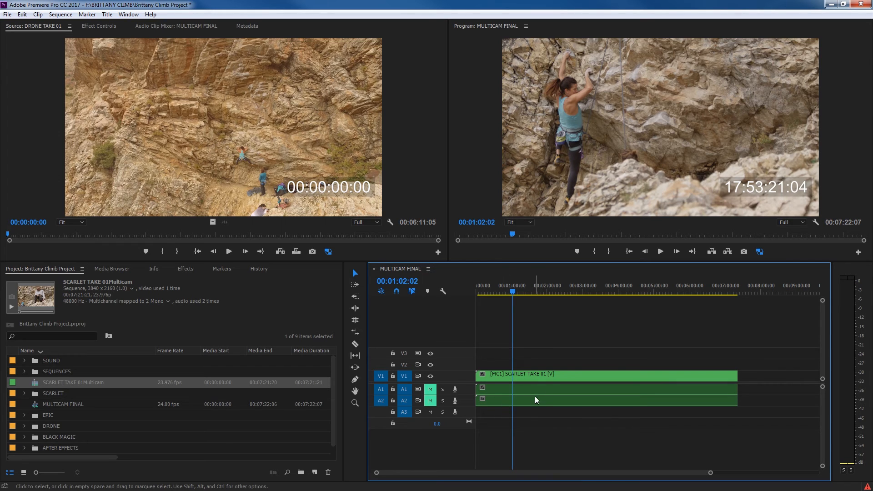
Move the playhead to 00:00:52:03 and switch the program monitor to the Multi-Camera view
left_click(508, 292)
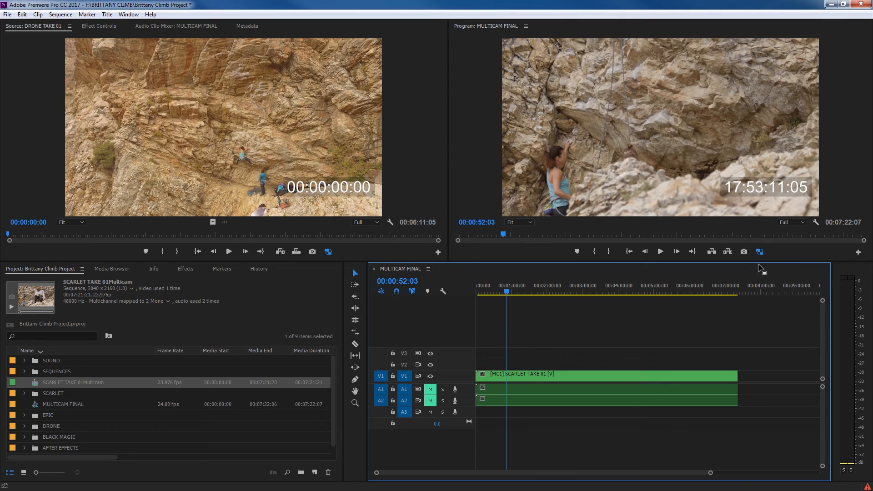
left_click(753, 257)
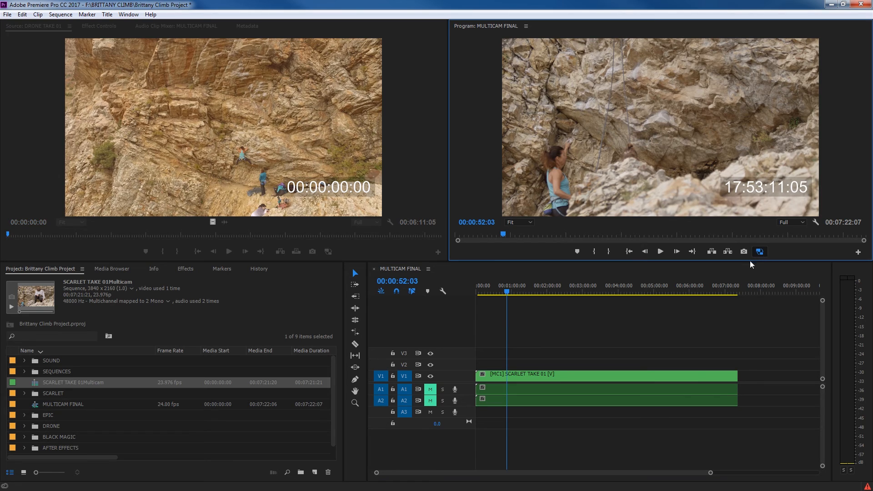
left_click(816, 222)
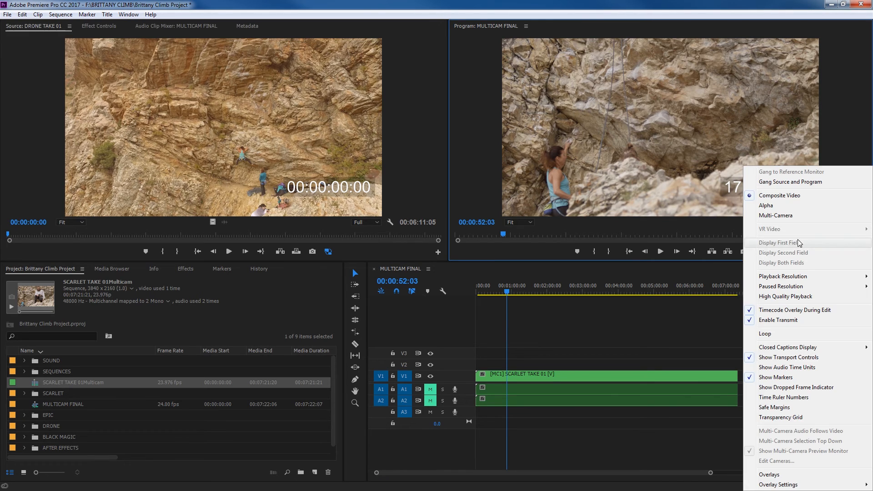
left_click(789, 217)
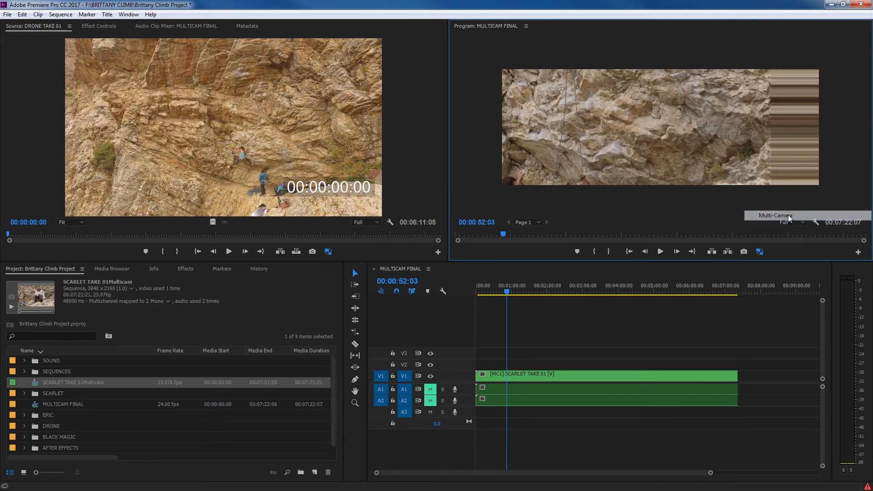
Preview the four angles from 00:01:29:16 in the maximized program monitor, and set its playback resolution to 1/4
mouse_move(516, 293)
left_mouse_down()
mouse_move(548, 303)
mouse_move(529, 301)
left_mouse_up()
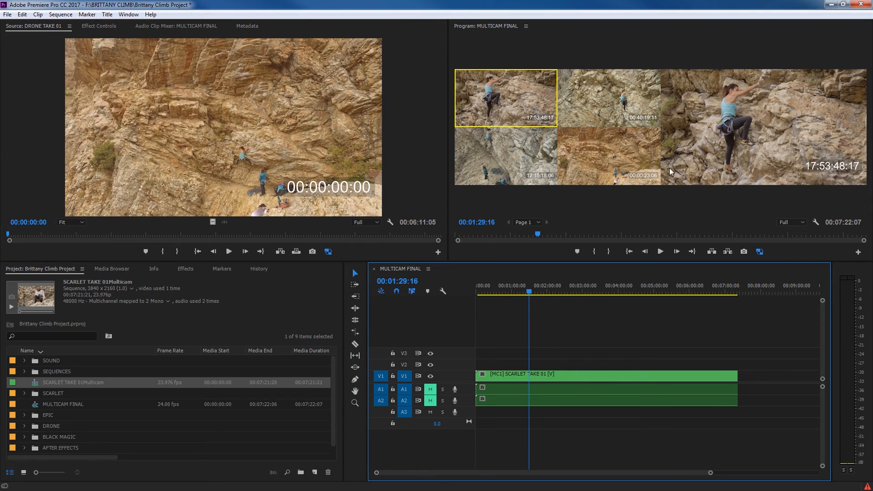
key("grave")
key("space")
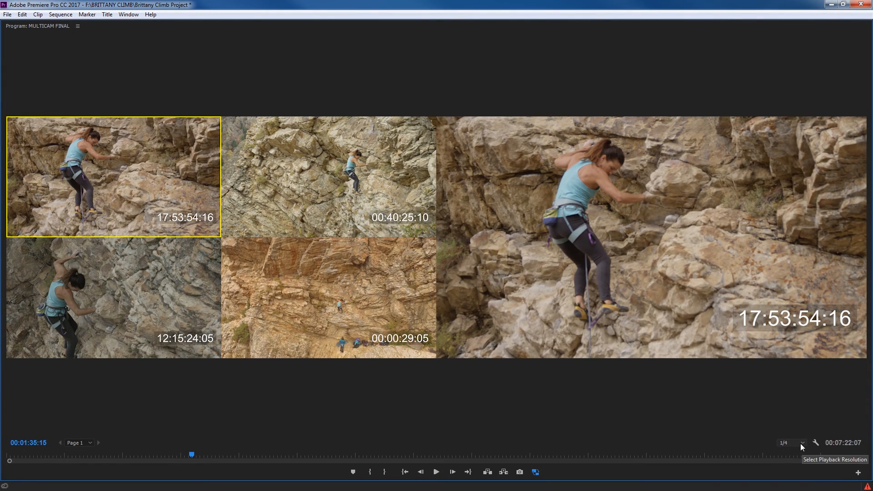
left_click(801, 443)
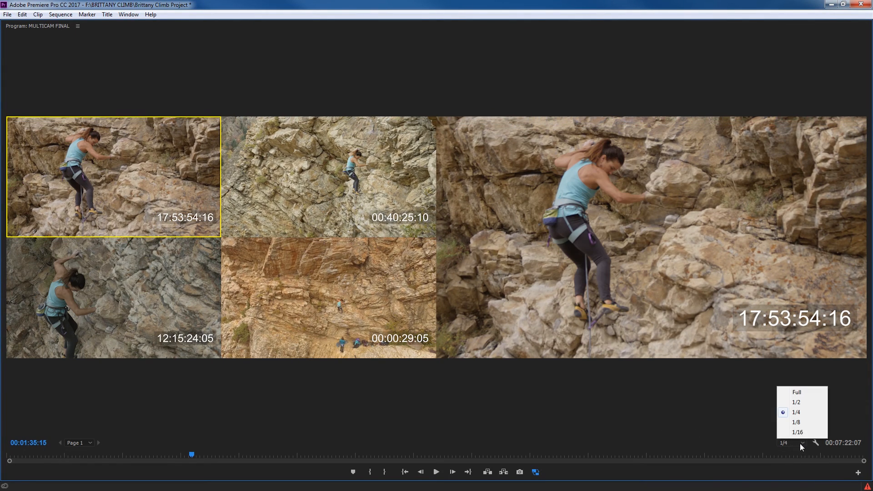
left_click(631, 424)
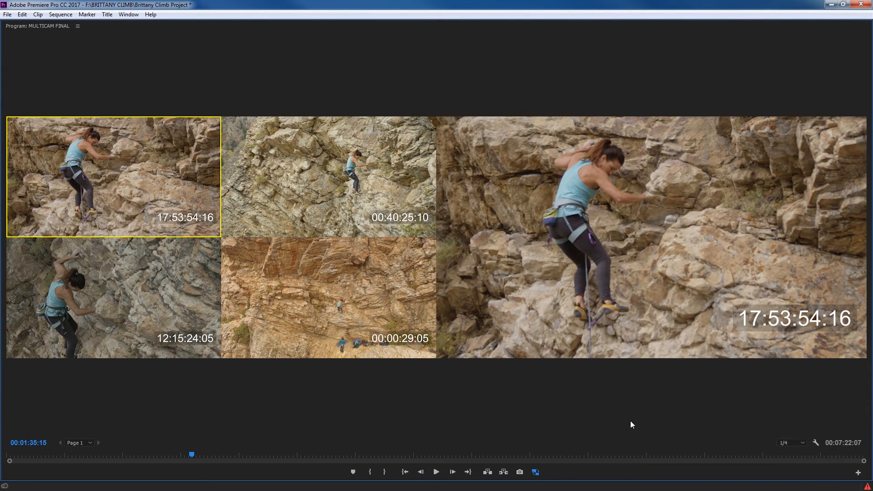
key("grave")
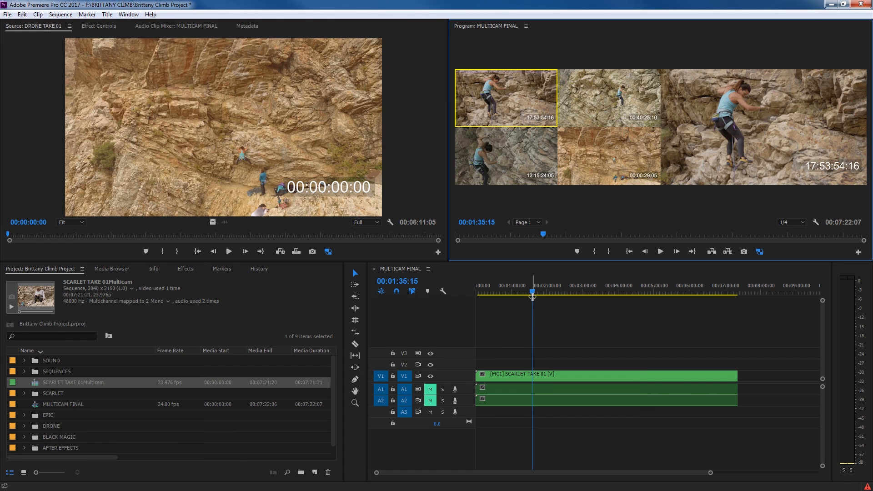
Move the playhead to 00:01:33:12 and widen the program monitor at the source monitor's expense
mouse_move(533, 296)
left_mouse_down()
mouse_move(522, 287)
mouse_move(498, 301)
mouse_move(531, 296)
left_mouse_up()
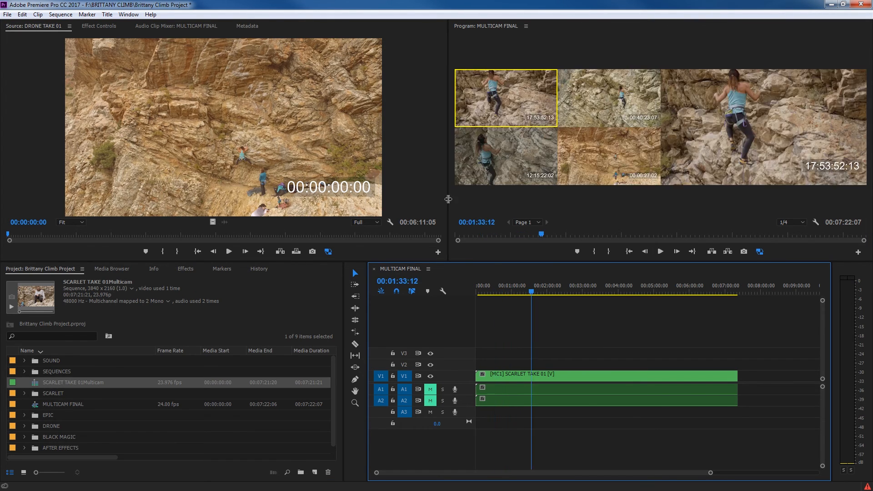
left_click_drag(443, 198, 323, 199)
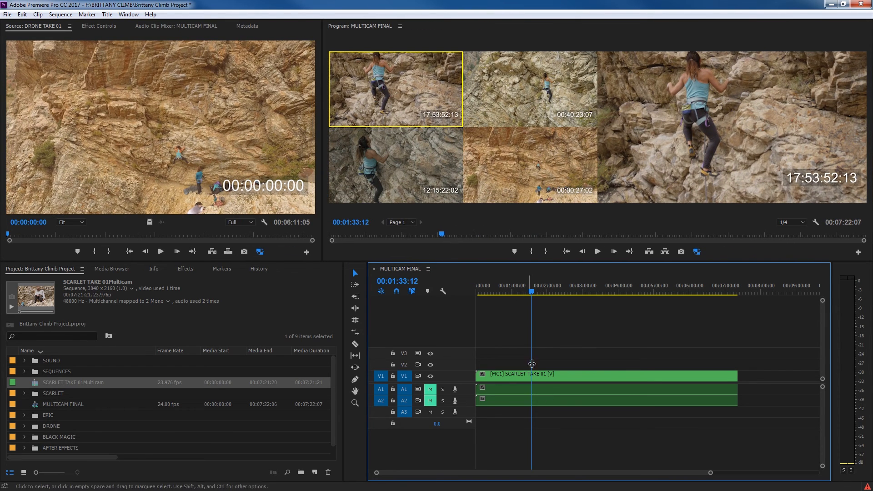
Ripple-trim the start of the multicam clip to the playhead at about 00:00:50, and play the sequence from its beginning
left_click_drag(528, 290, 505, 296)
key("q")
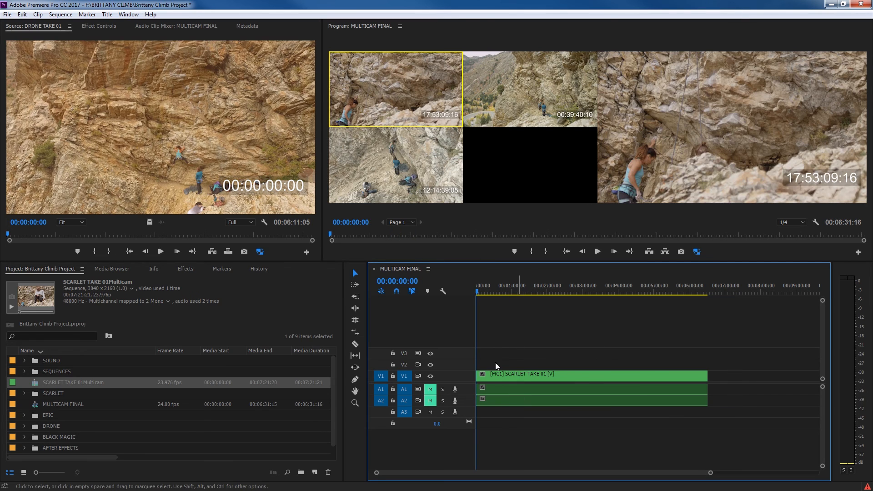
key("space")
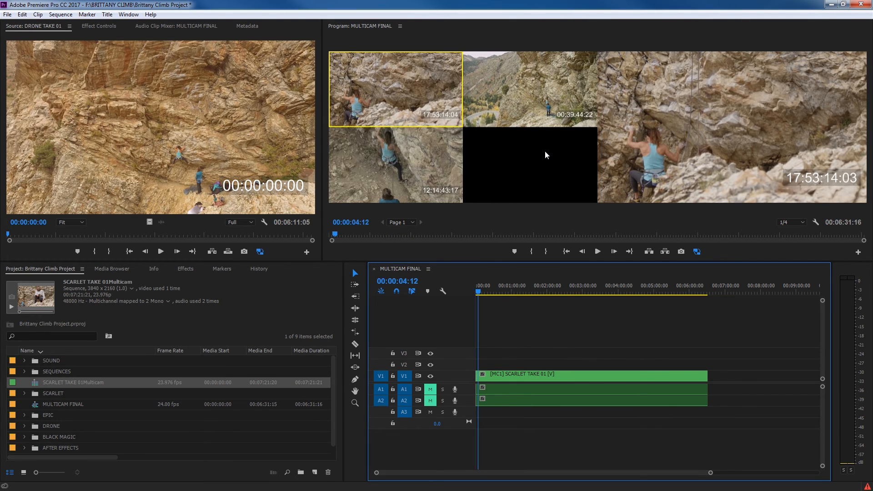
Switch the multicam clip to the EPIC TAKE 01 angle, then play on, cutting live to SCARLET TAKE 01 and back to EPIC TAKE 01 until about 00:00:18:03
key("space")
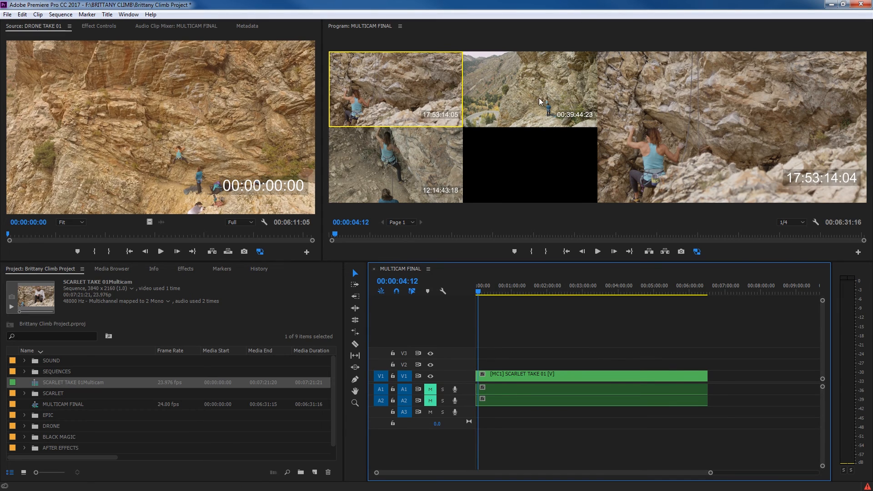
left_click(553, 95)
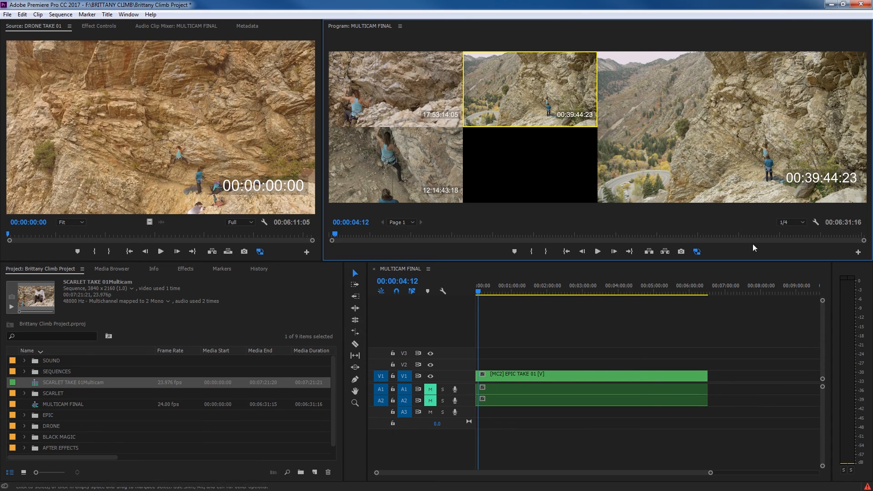
key("space")
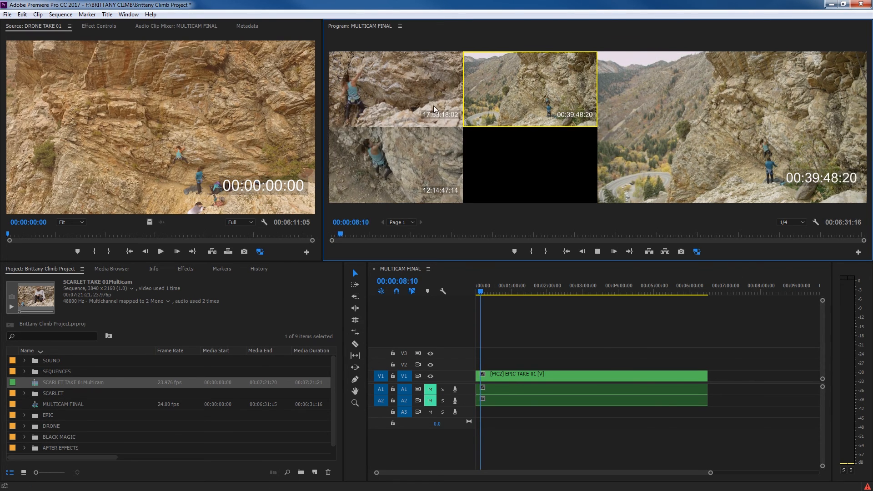
left_click(409, 79)
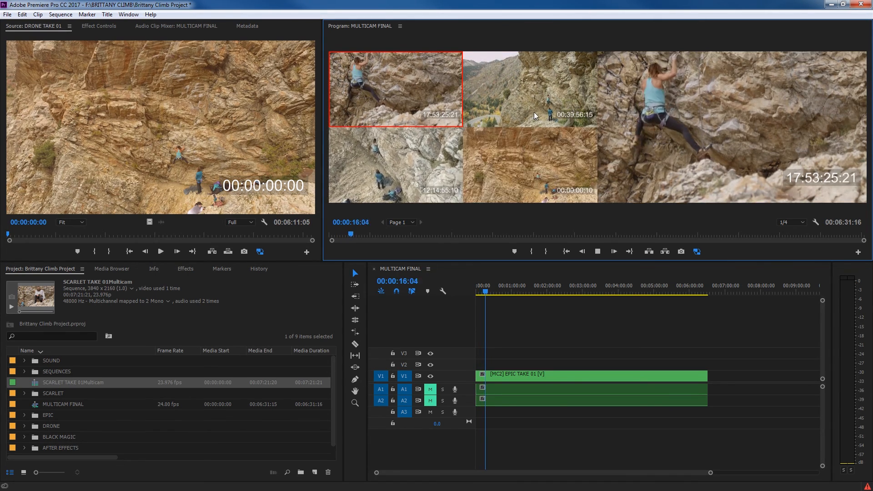
left_click(495, 124)
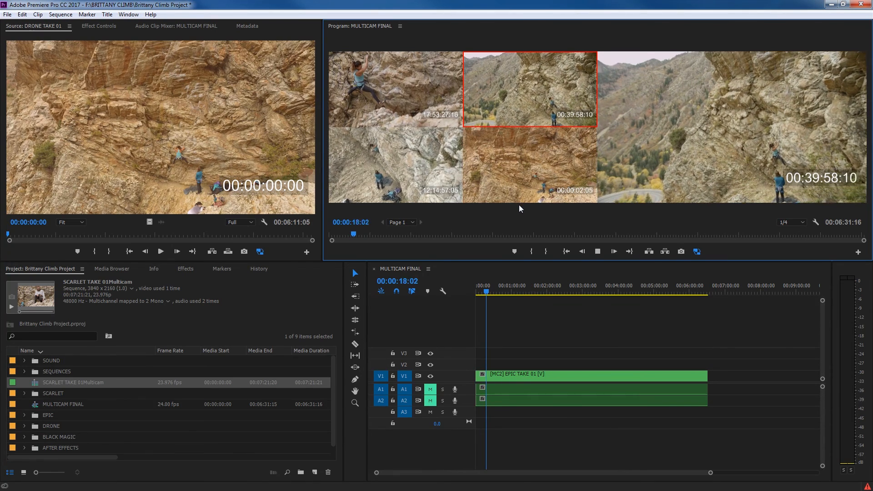
key("space")
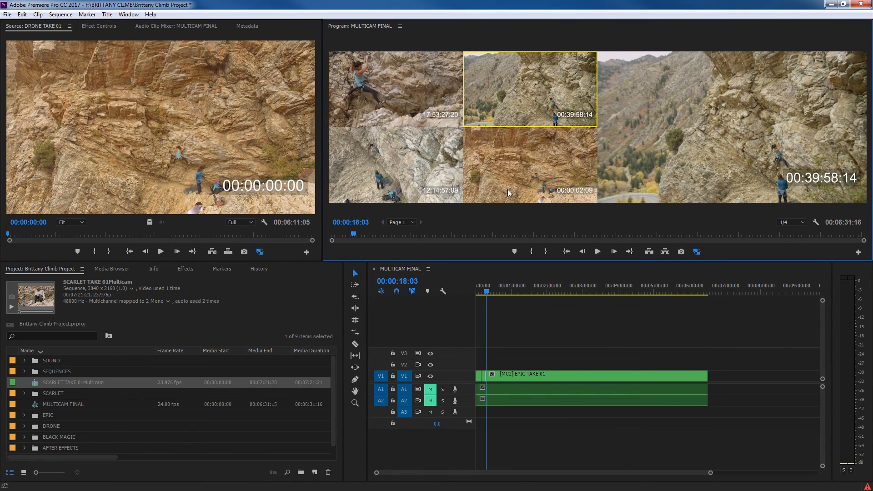
Change the angle of the last multicam segment, starting near 00:00:18:03, to DRONE TAKE 01
left_click(496, 349)
key("equal")
key("equal")
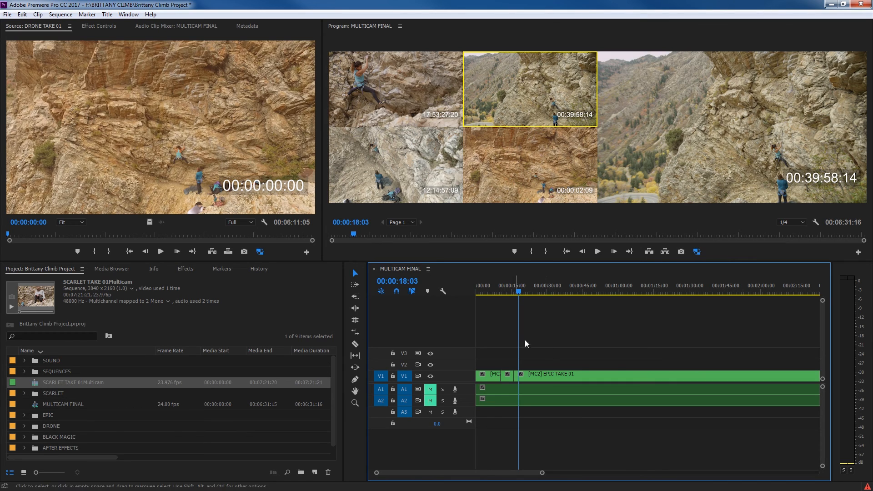
left_click(550, 190)
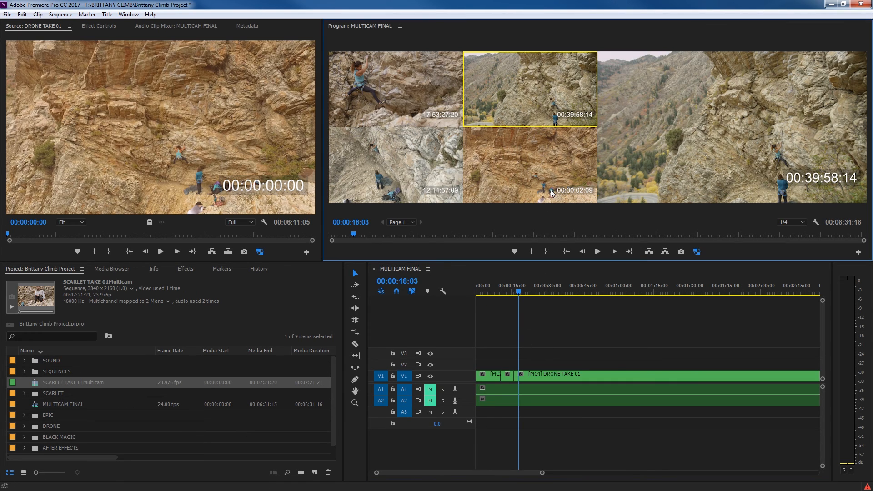
Play the sequence from 00:00:08:15 to review the cuts between the EPIC, SCARLET and DRONE angles
left_click(499, 294)
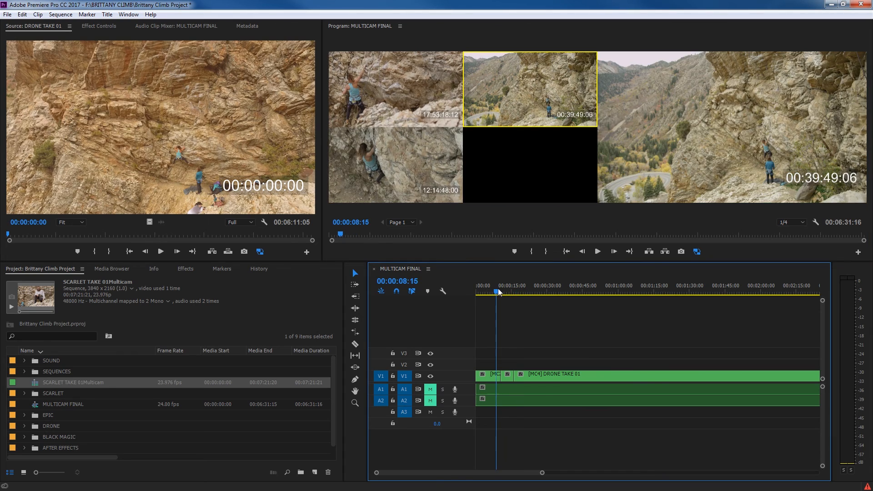
key("space")
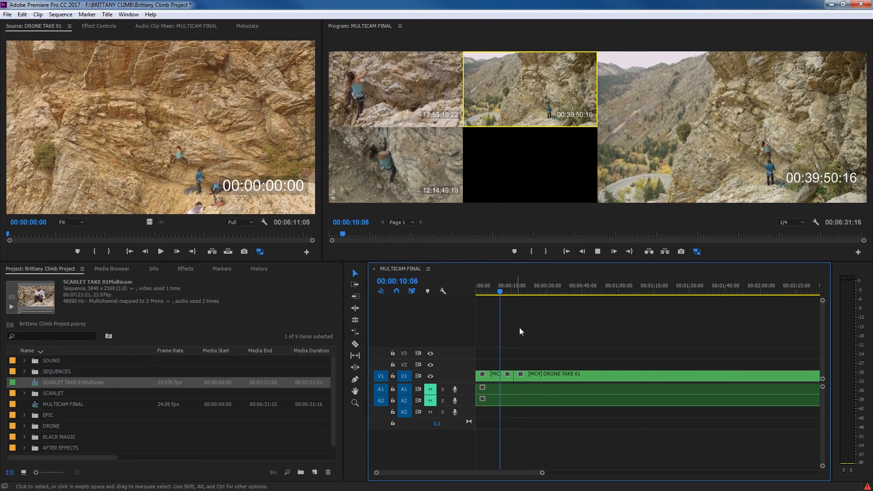
key("1")
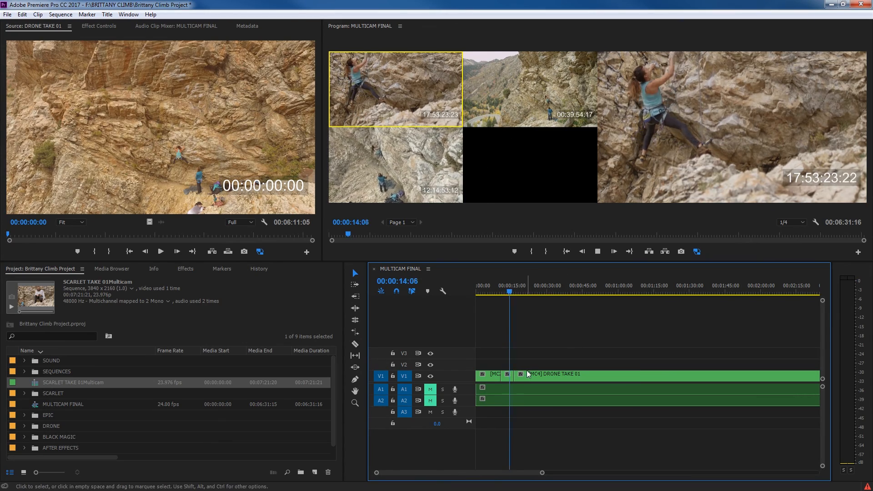
key("4")
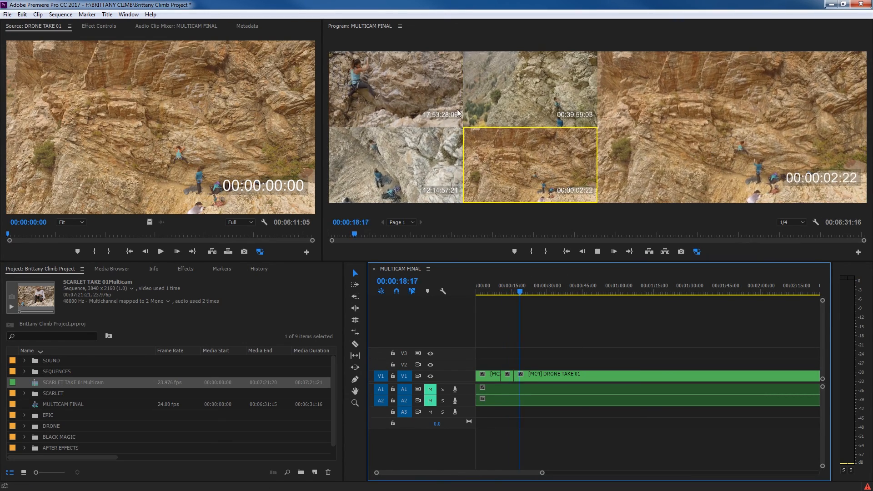
Cut live during playback to the SCARLET, EPIC and DRONE angles in turn, and stop at 00:00:30:02
left_click(404, 91)
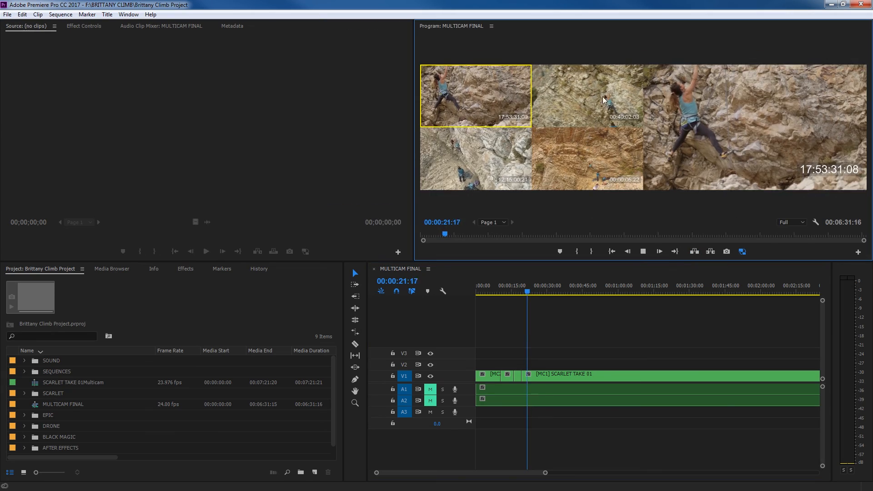
left_click(600, 100)
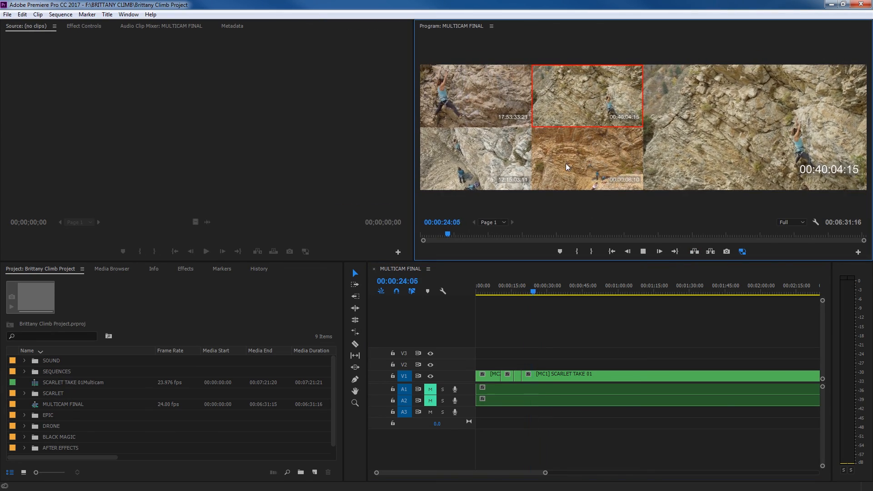
left_click(555, 160)
key("space")
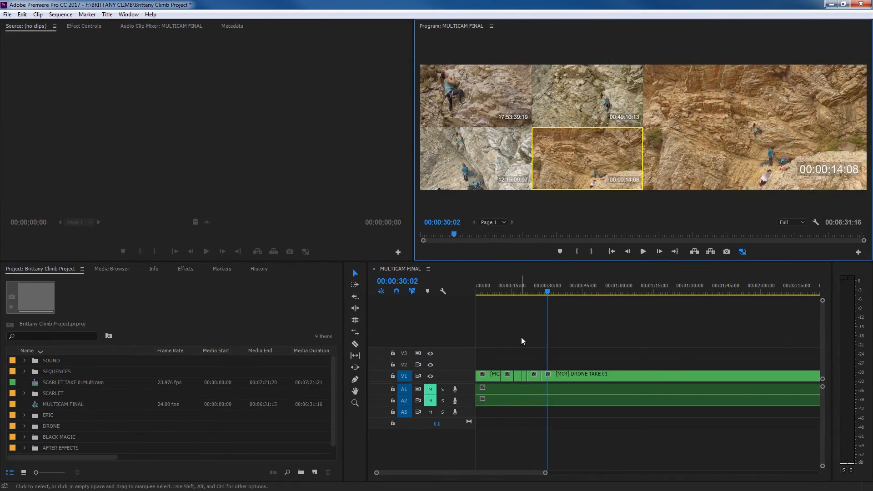